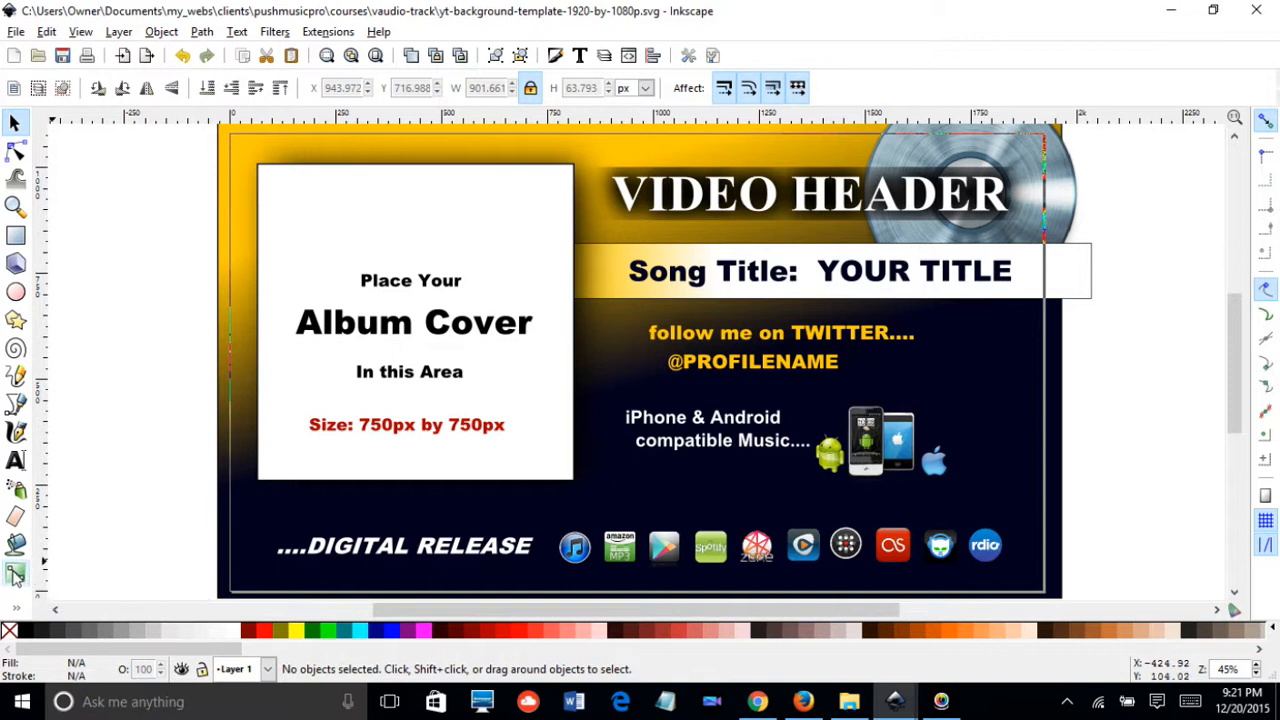
# Show the gradient handles of the background rectangle with the Gradient tool.
pyautogui.click(15, 575)
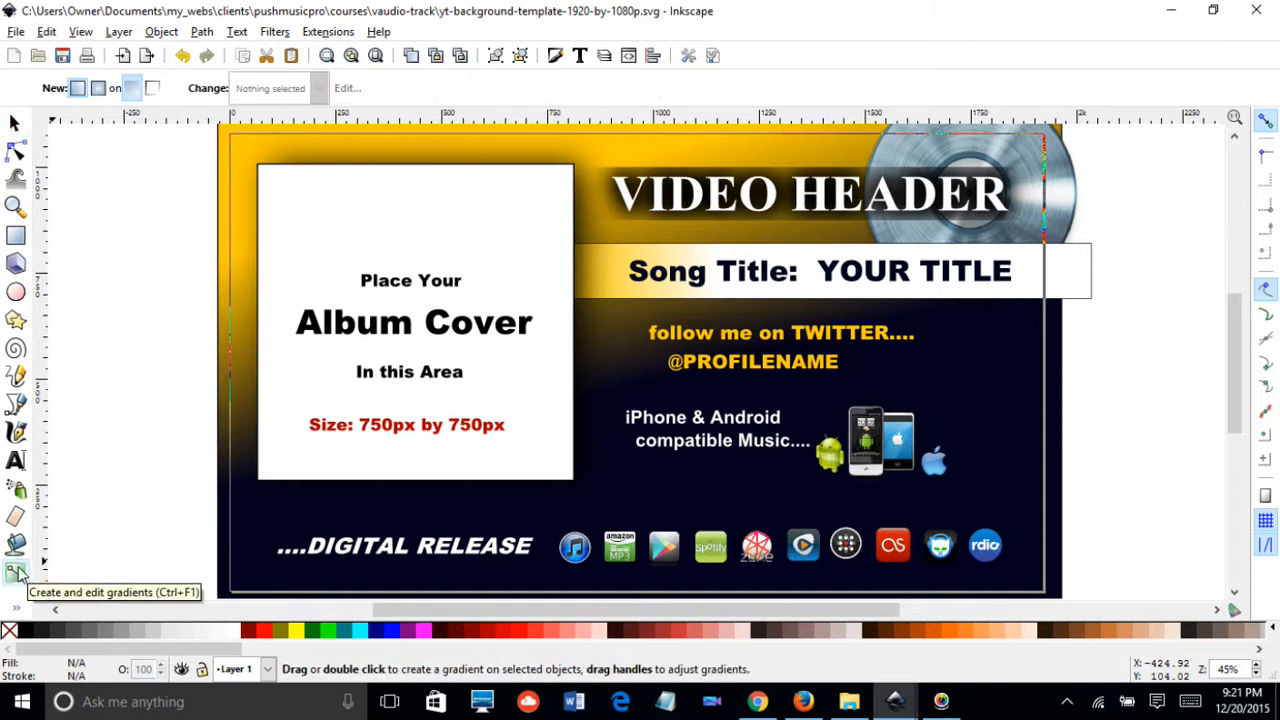
pyautogui.click(227, 393)
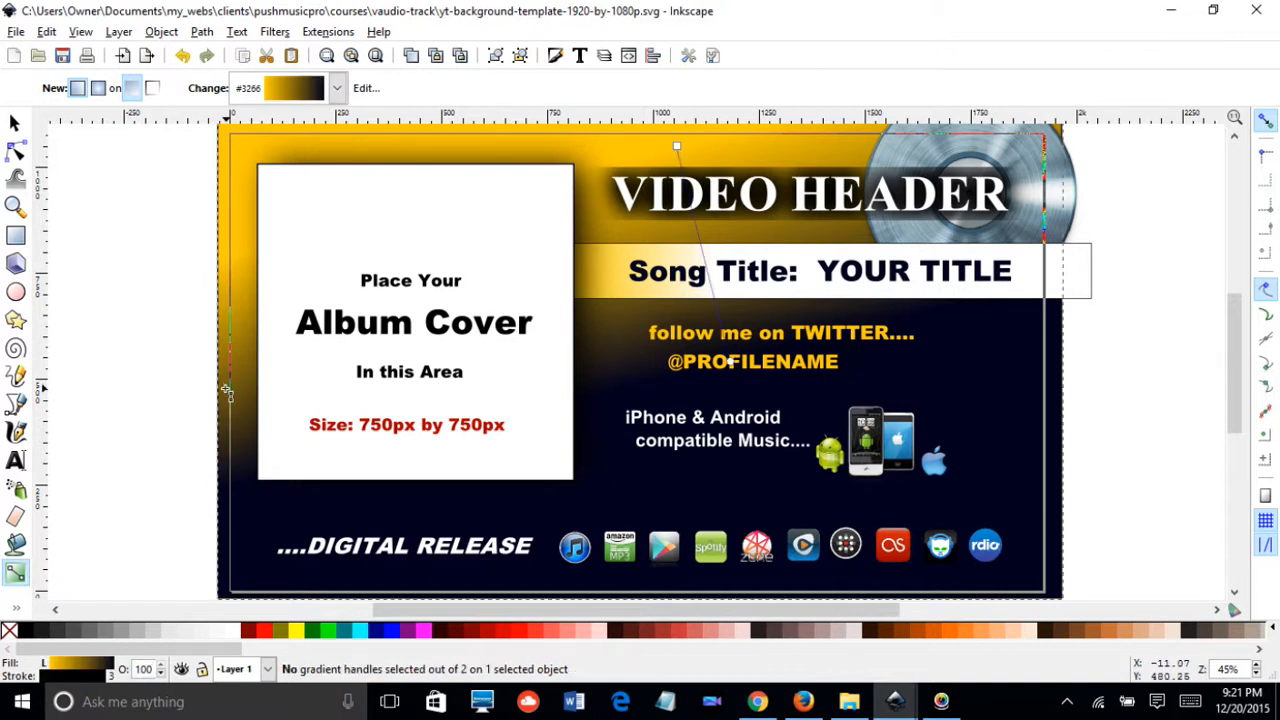
pyautogui.click(15, 122)
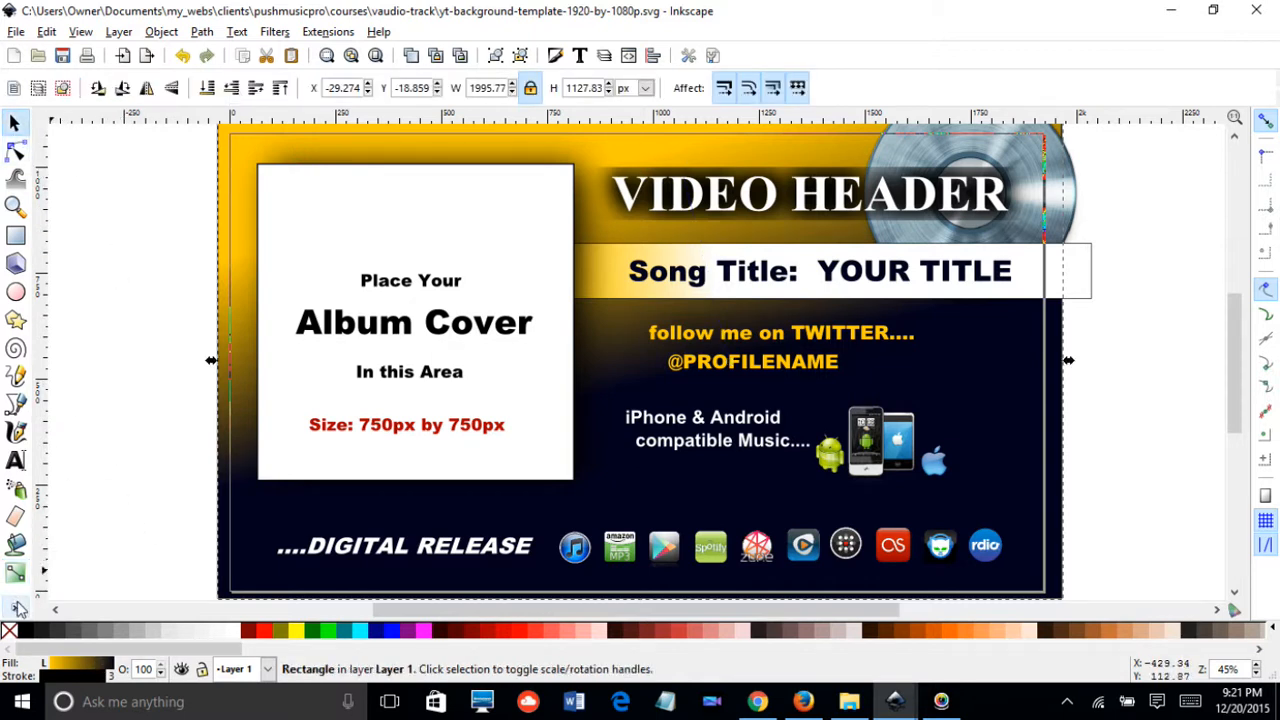
# Try filling the background rectangle with its yellow sampled by the Dropper, and undo the fill.
pyautogui.click(17, 608)
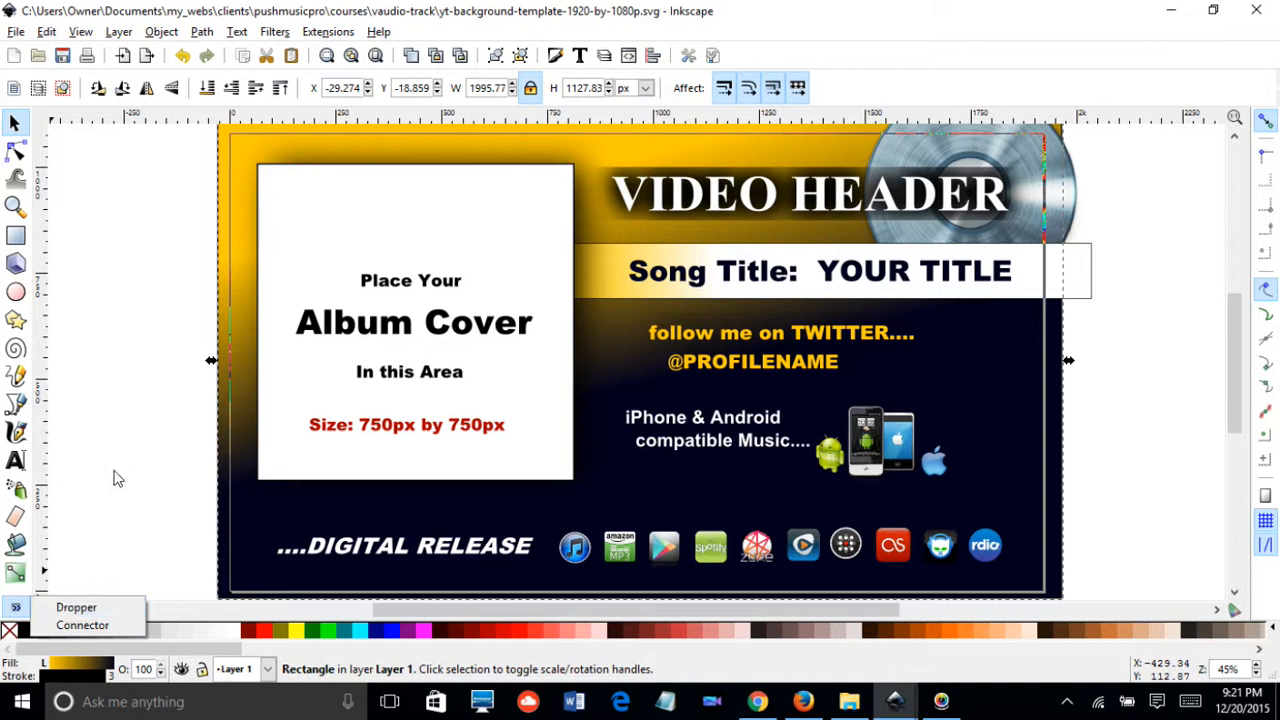
pyautogui.click(76, 607)
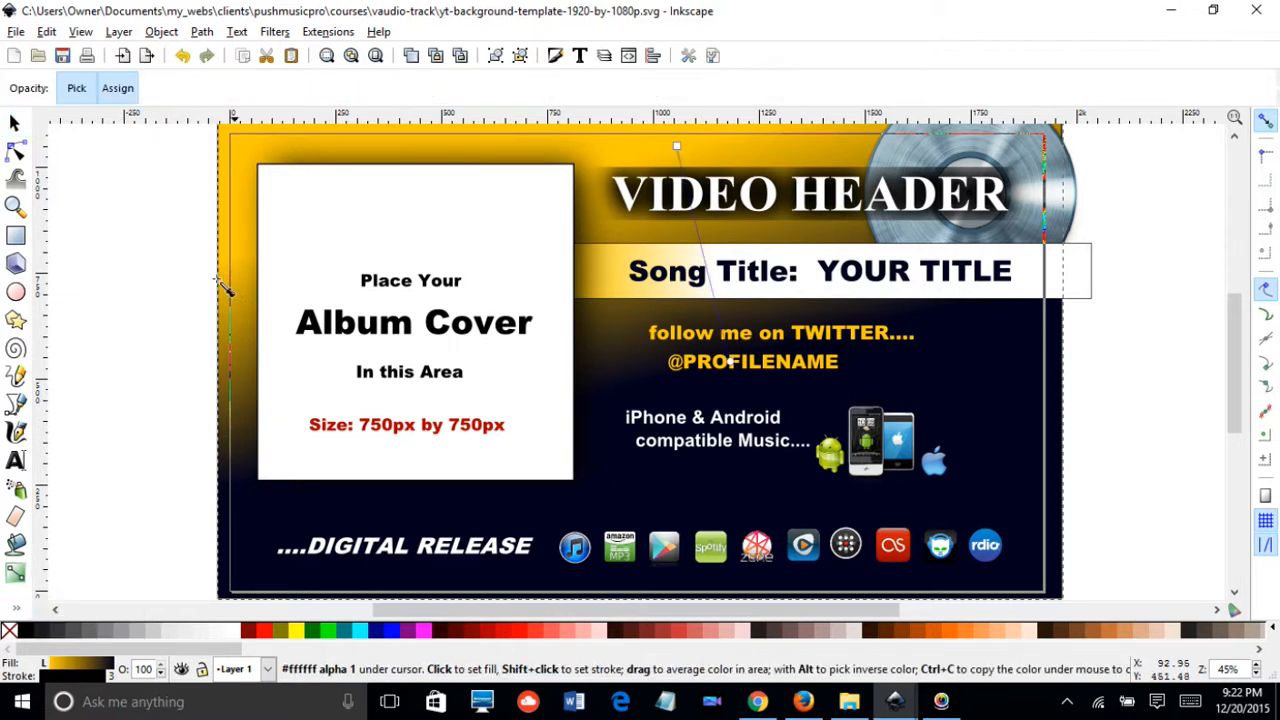
pyautogui.click(232, 171)
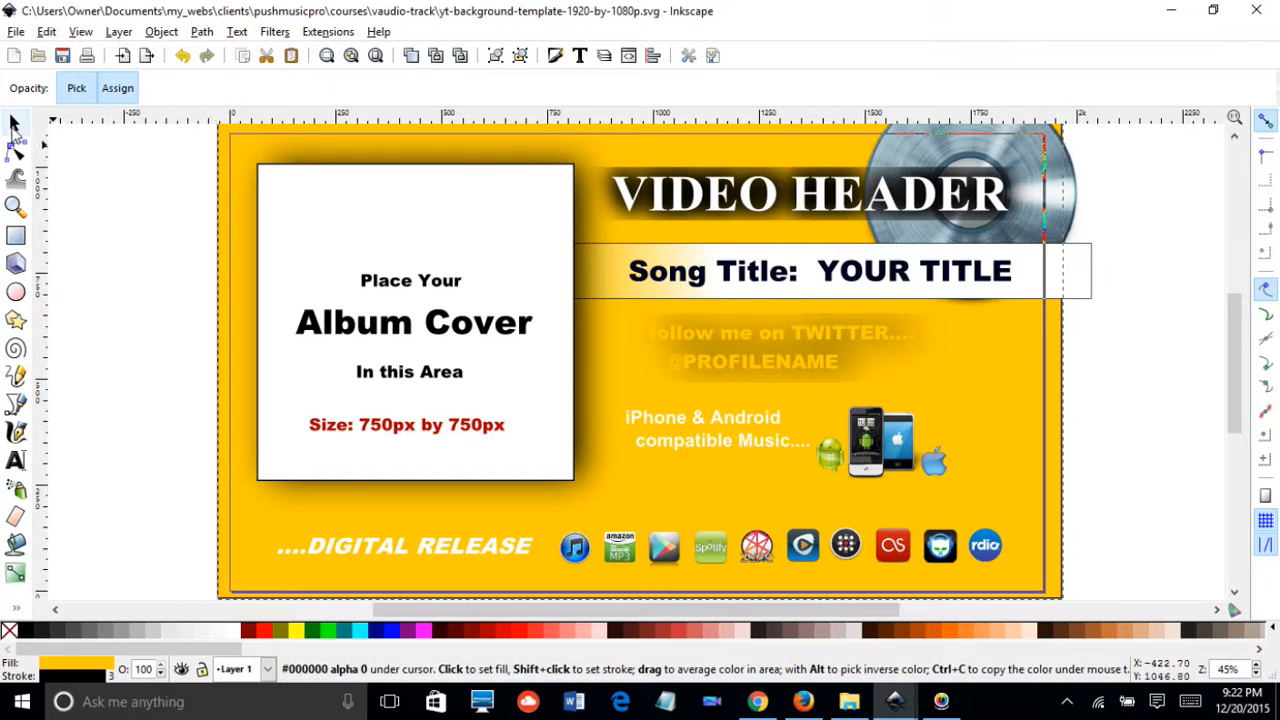
pyautogui.click(14, 122)
pyautogui.click(182, 55)
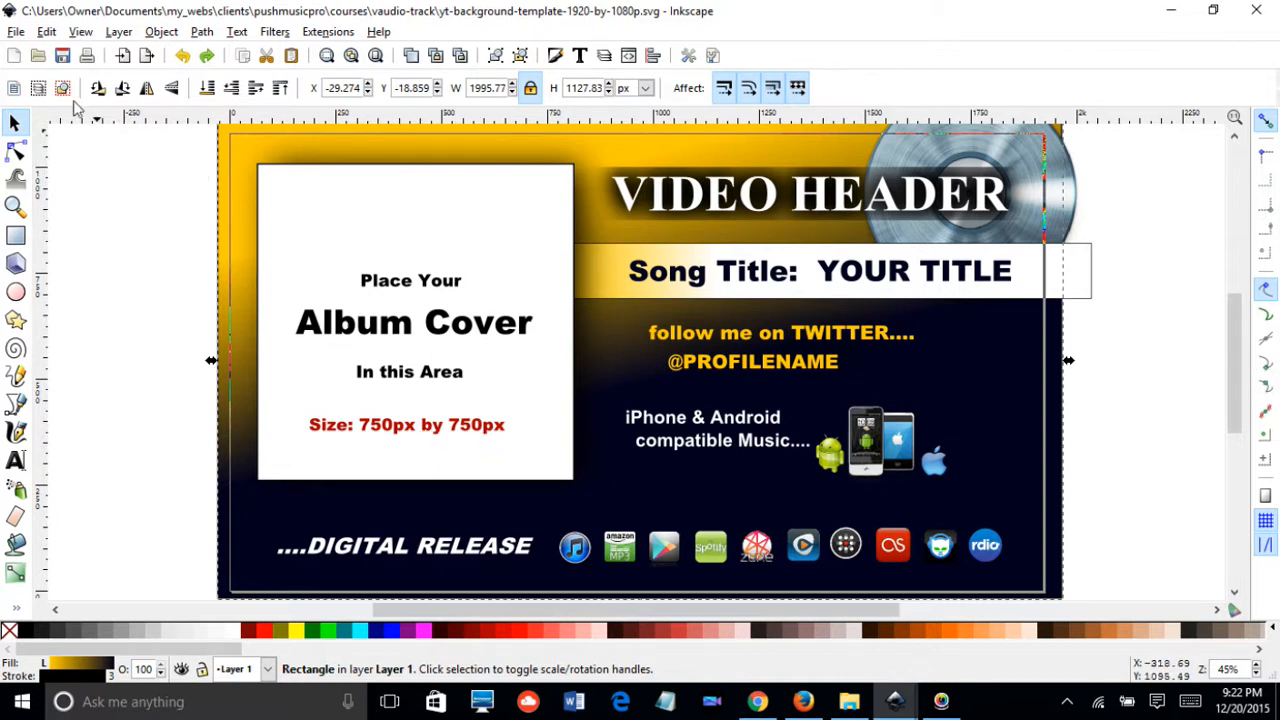
# Import the square album cover image from the pushingthesun folder, embedding it in the document.
pyautogui.click(16, 33)
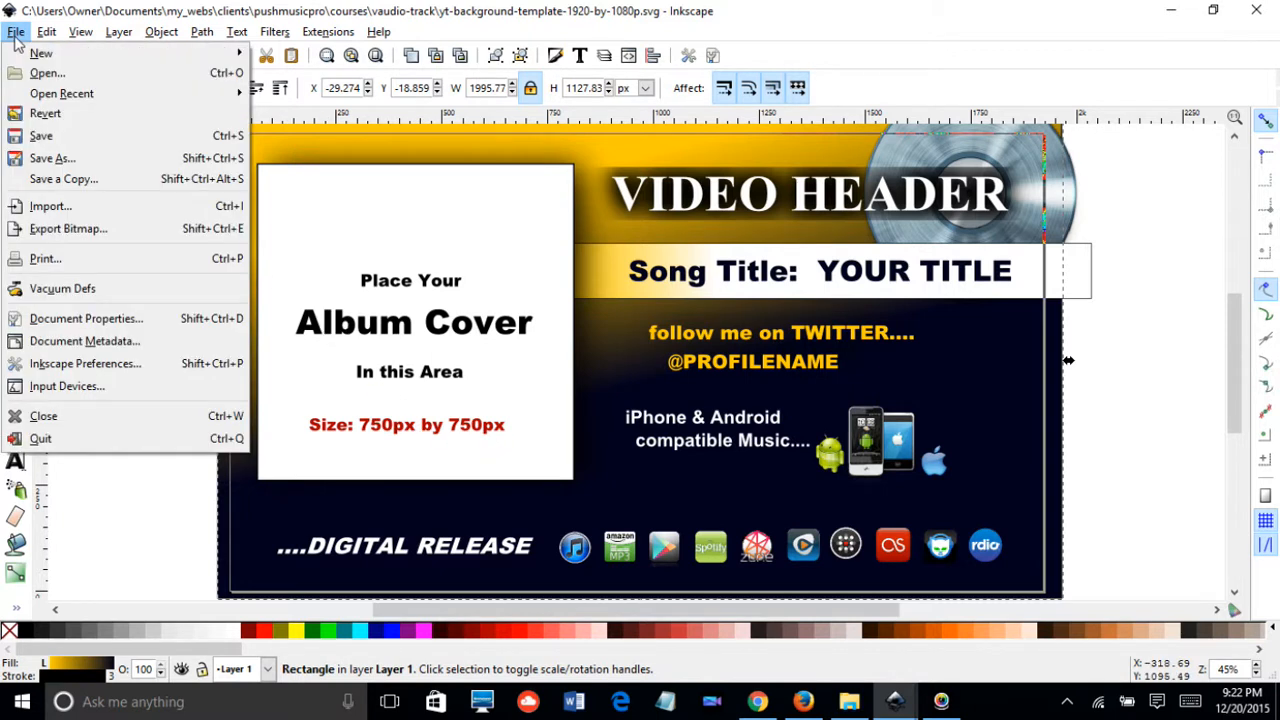
pyautogui.click(50, 208)
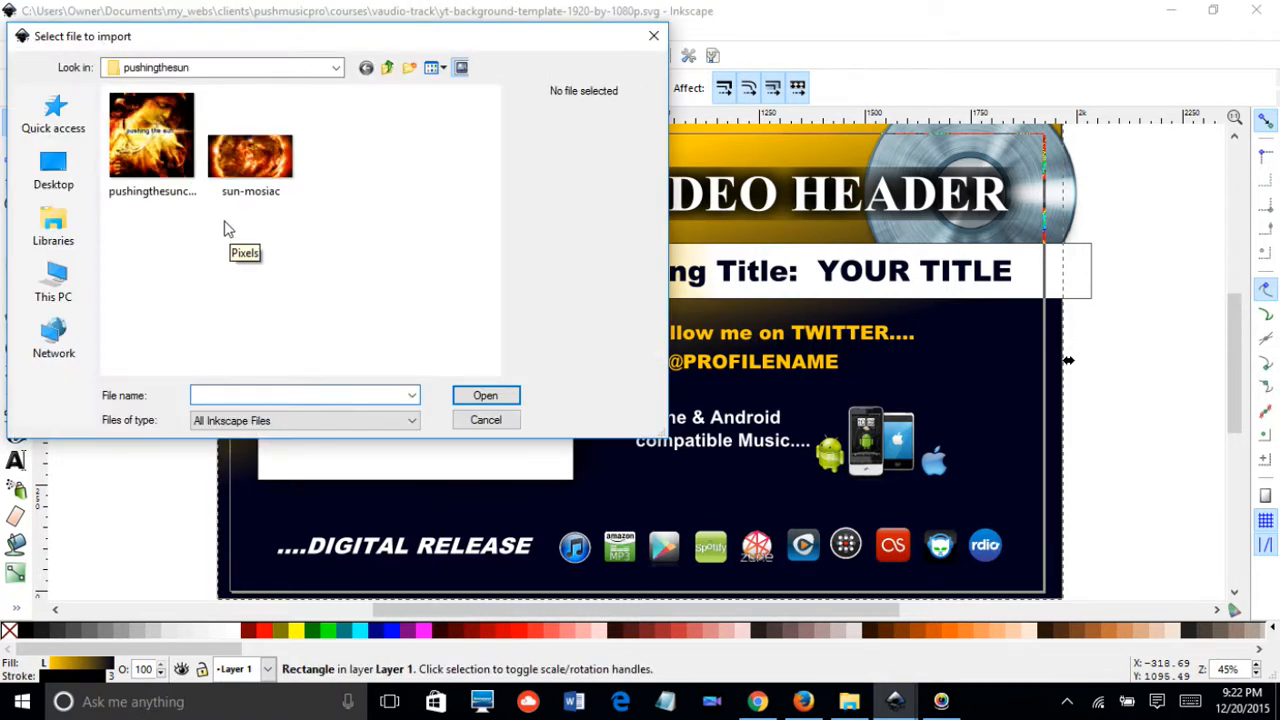
pyautogui.doubleClick(143, 143)
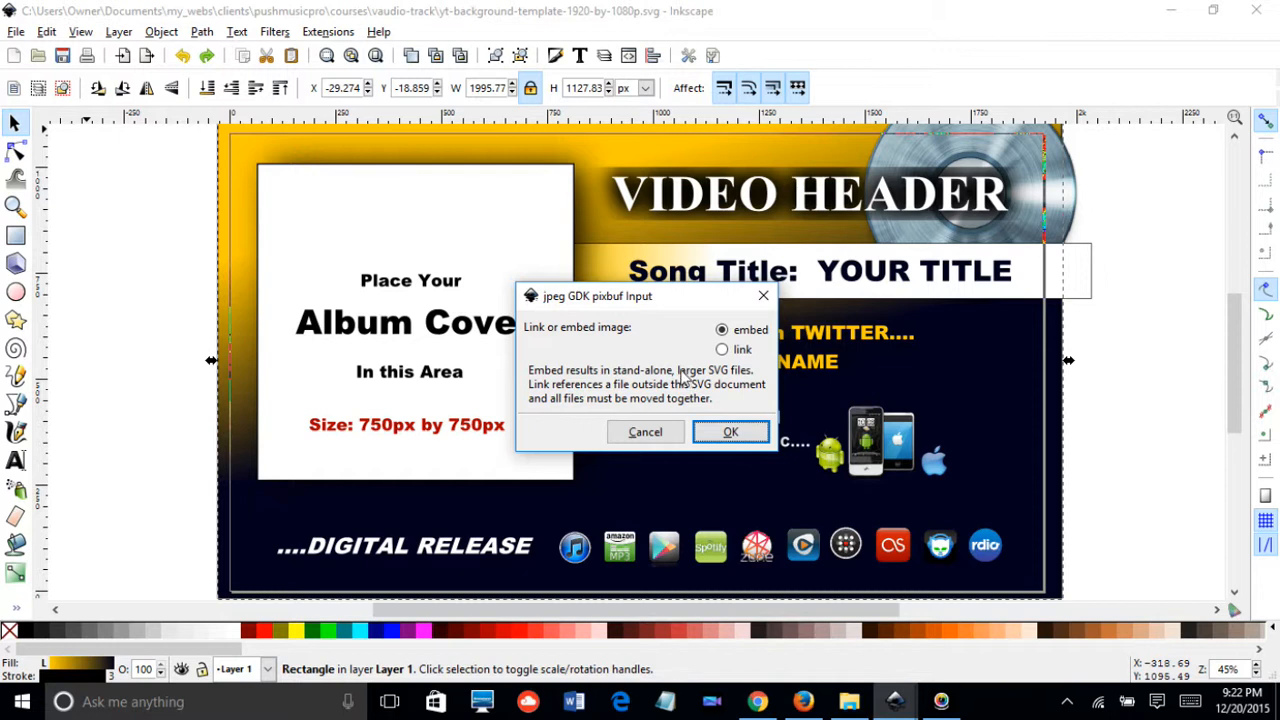
pyautogui.click(748, 330)
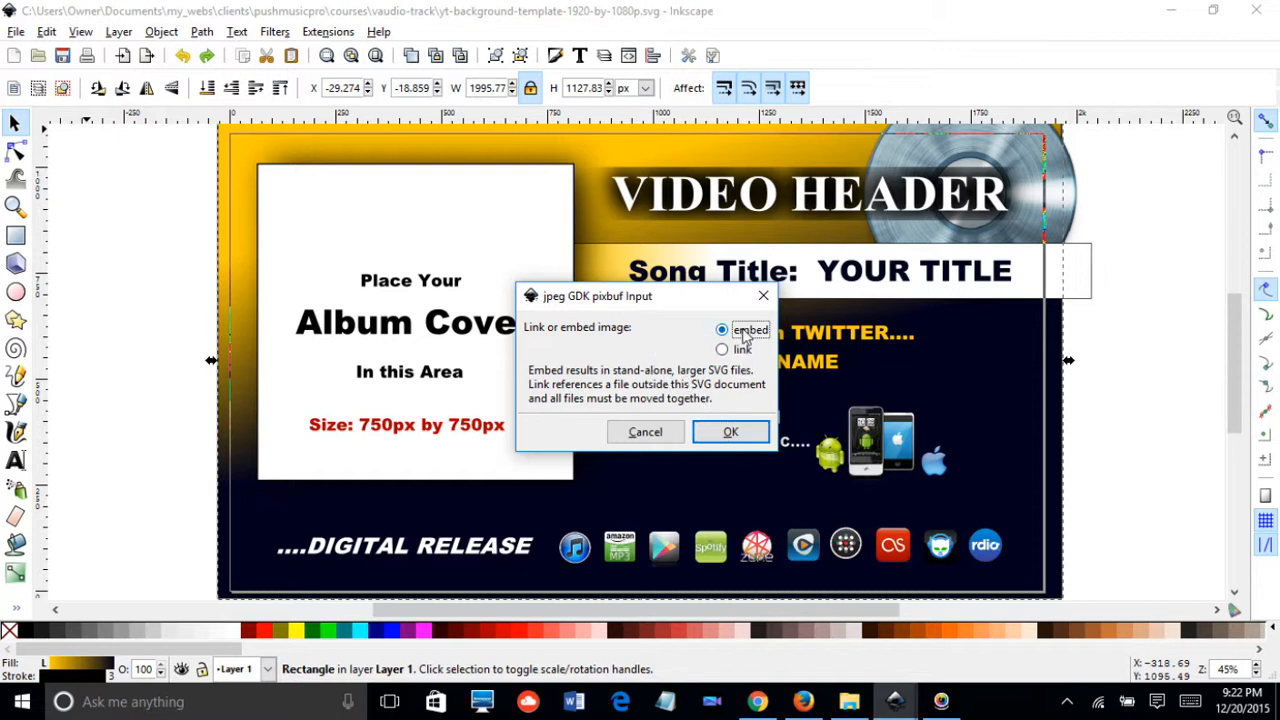
pyautogui.click(729, 438)
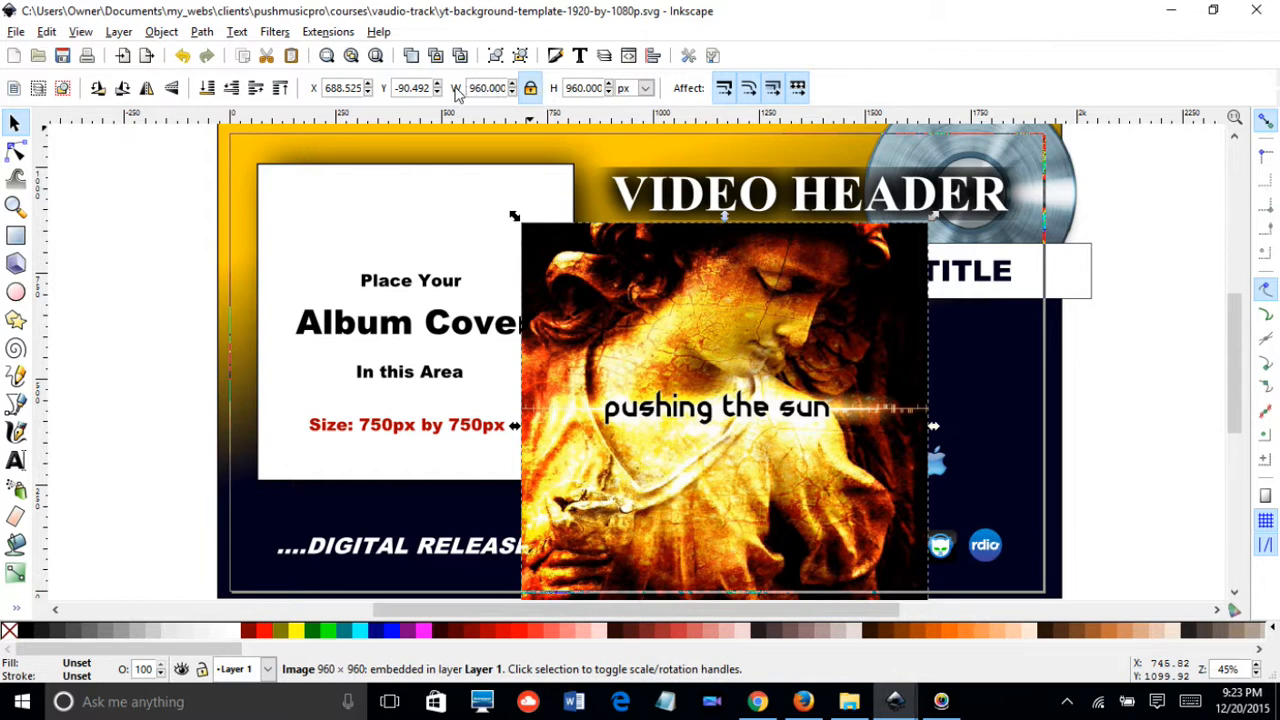
# Scale the imported cover to 750 px wide with proportions locked and position it over the white Album Cover placeholder.
pyautogui.click(531, 90)
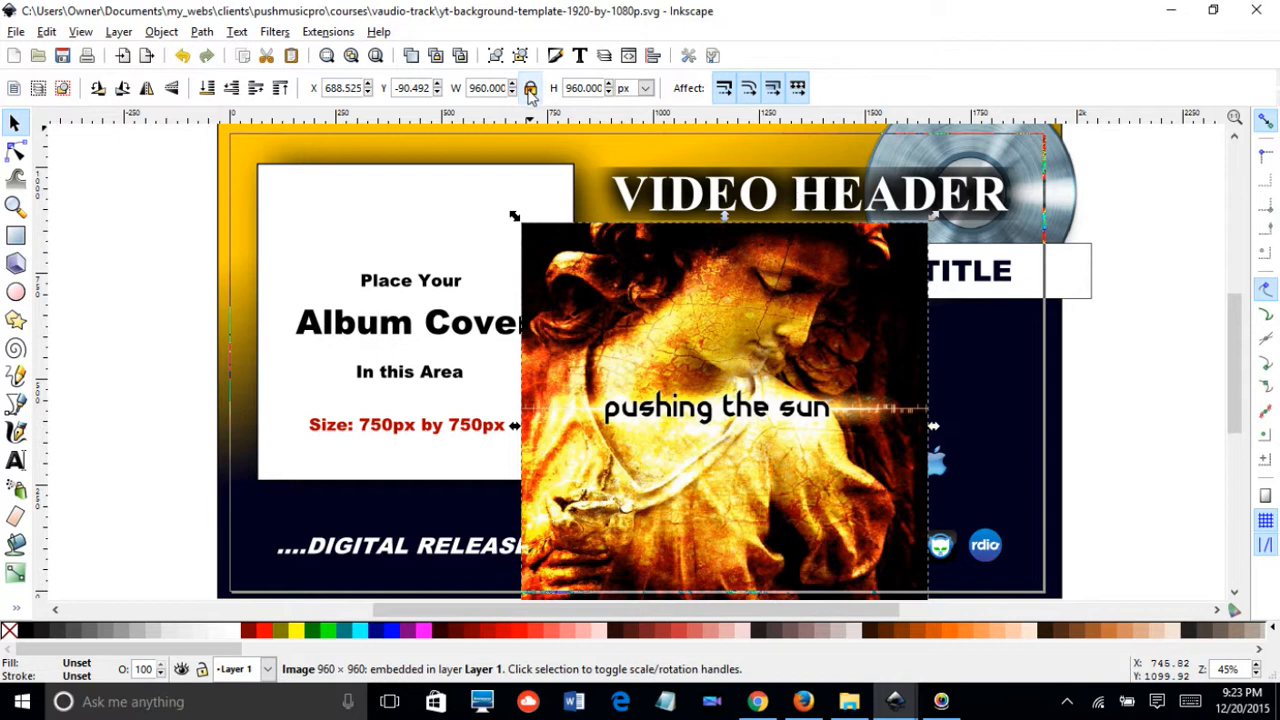
pyautogui.click(468, 88)
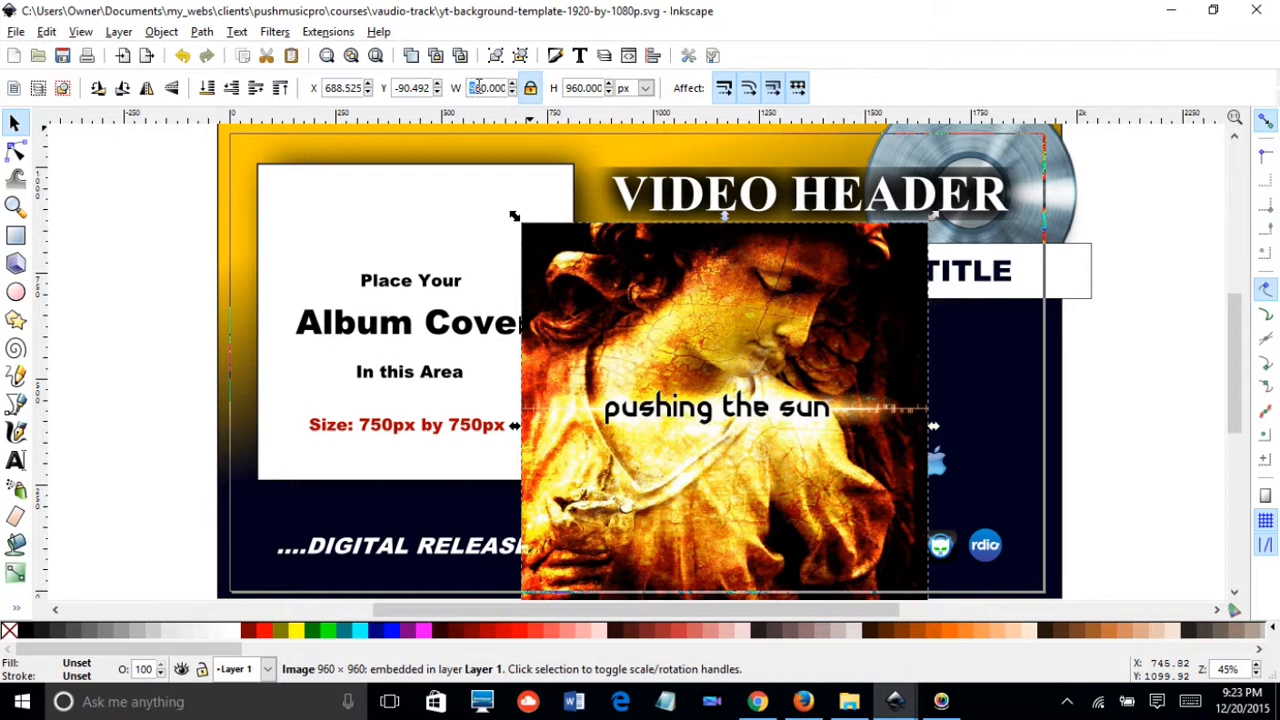
pyautogui.moveTo(478, 87); pyautogui.dragTo(524, 88)
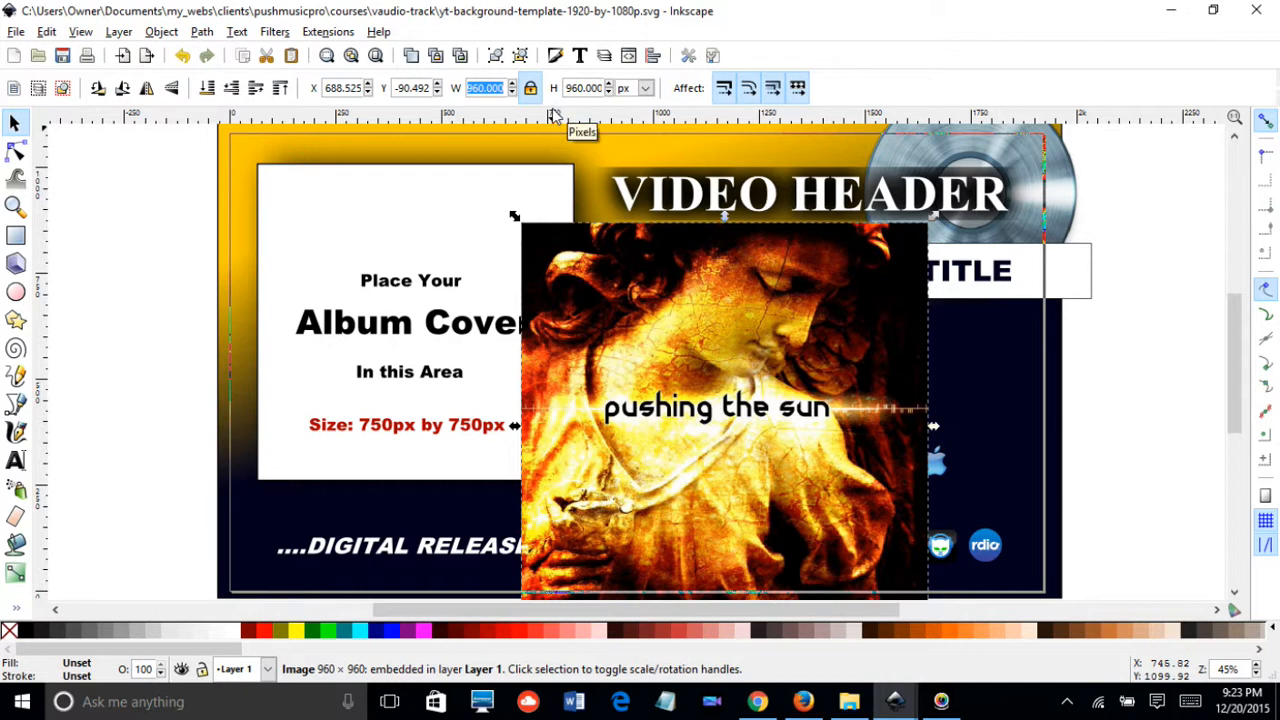
pyautogui.write('750')
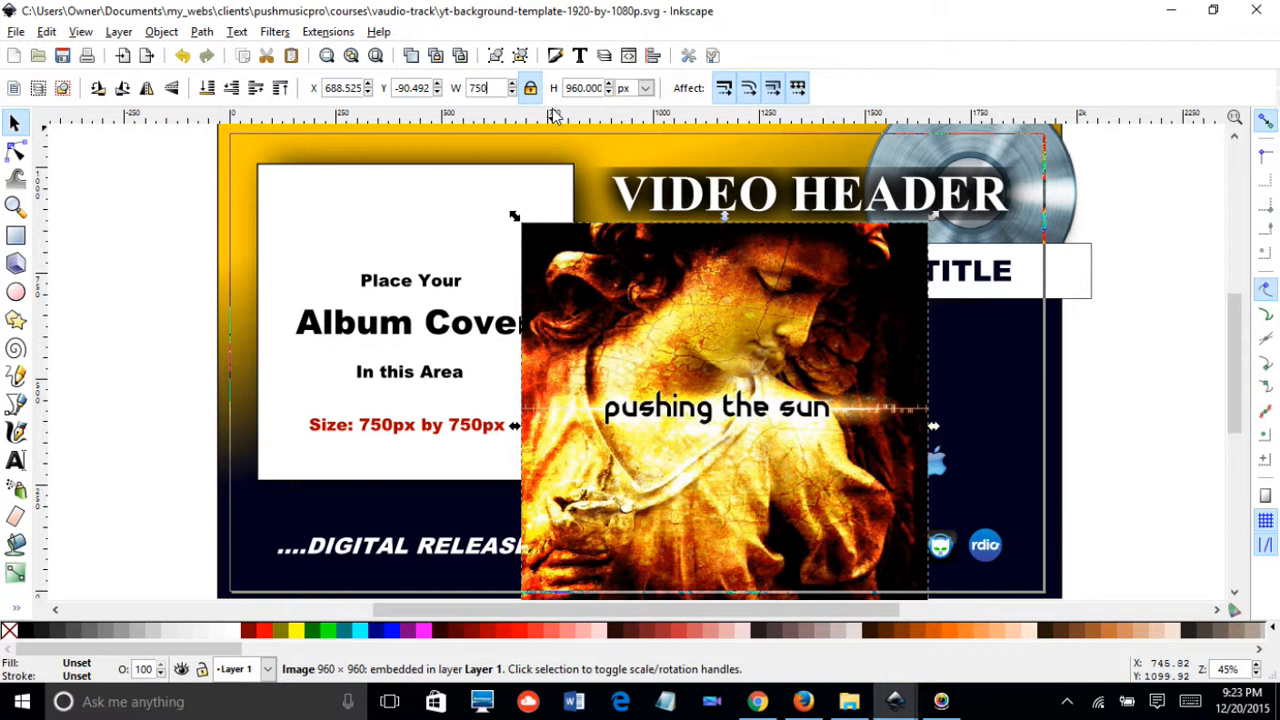
pyautogui.press('Return')
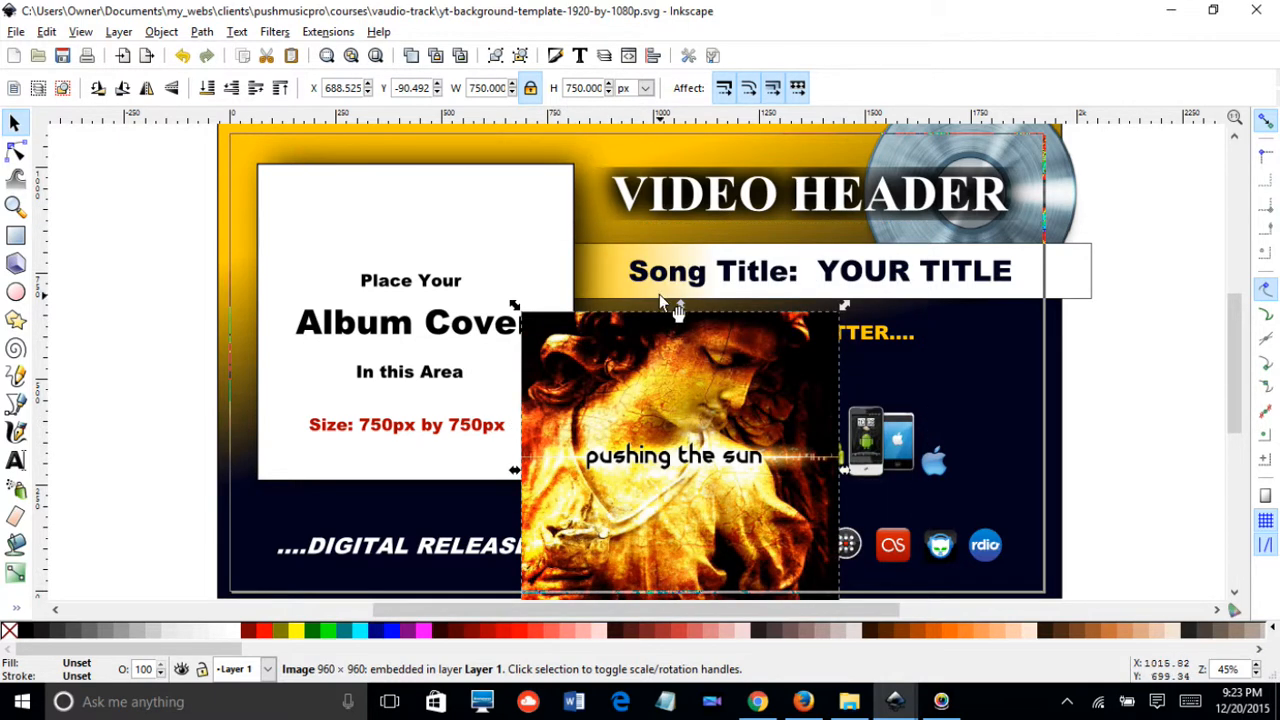
pyautogui.moveTo(686, 383); pyautogui.dragTo(420, 231)
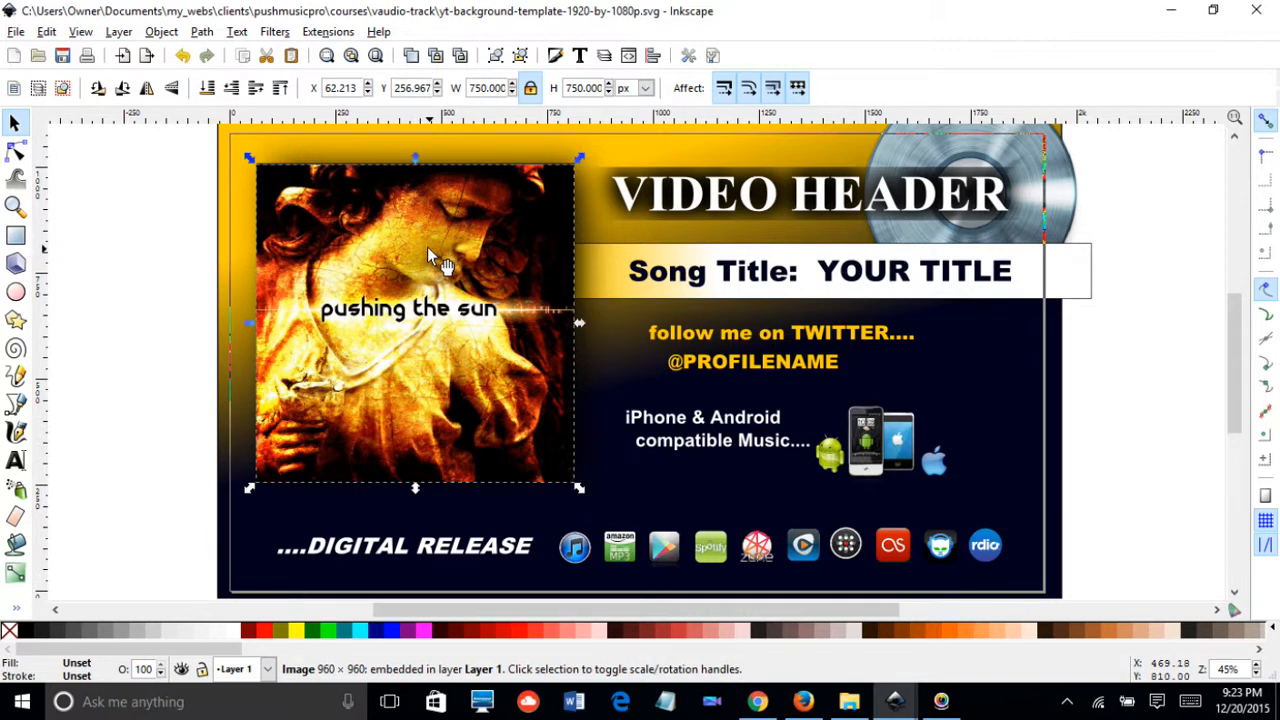
pyautogui.press('Down')
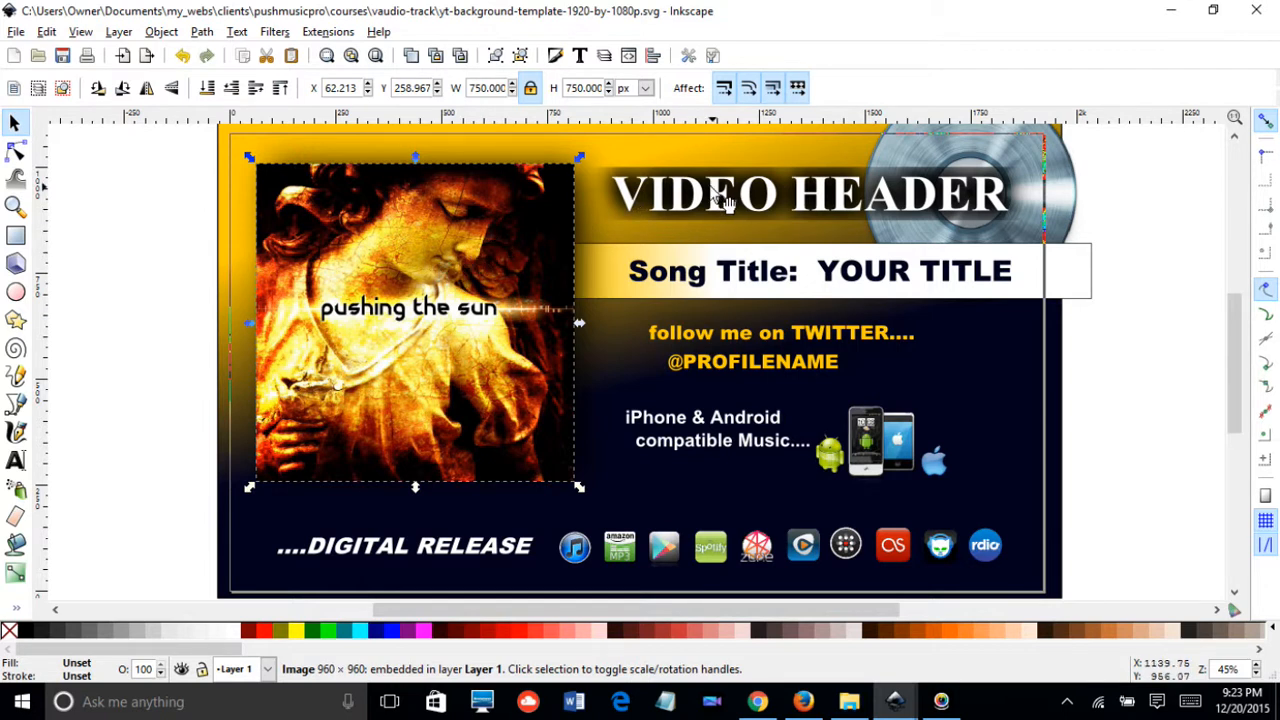
# Replace the VIDEO HEADER text with "IN-STORES NOW".
pyautogui.click(632, 196)
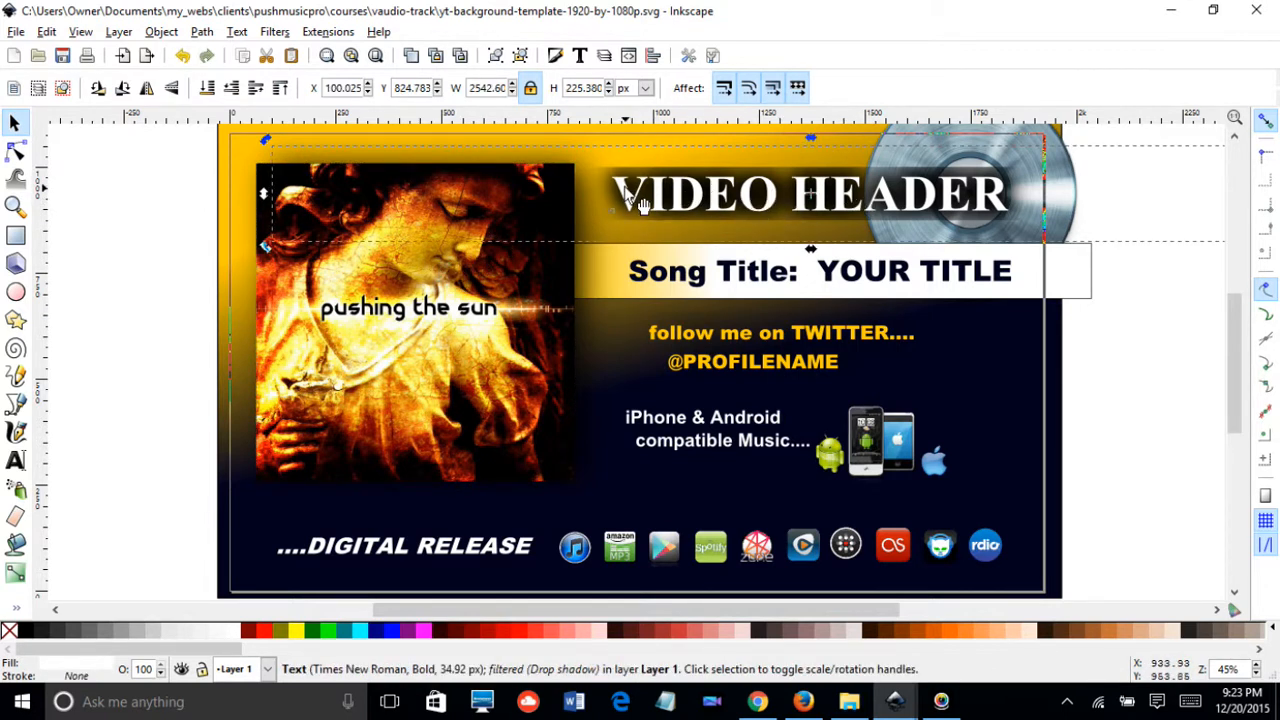
pyautogui.doubleClick(621, 187)
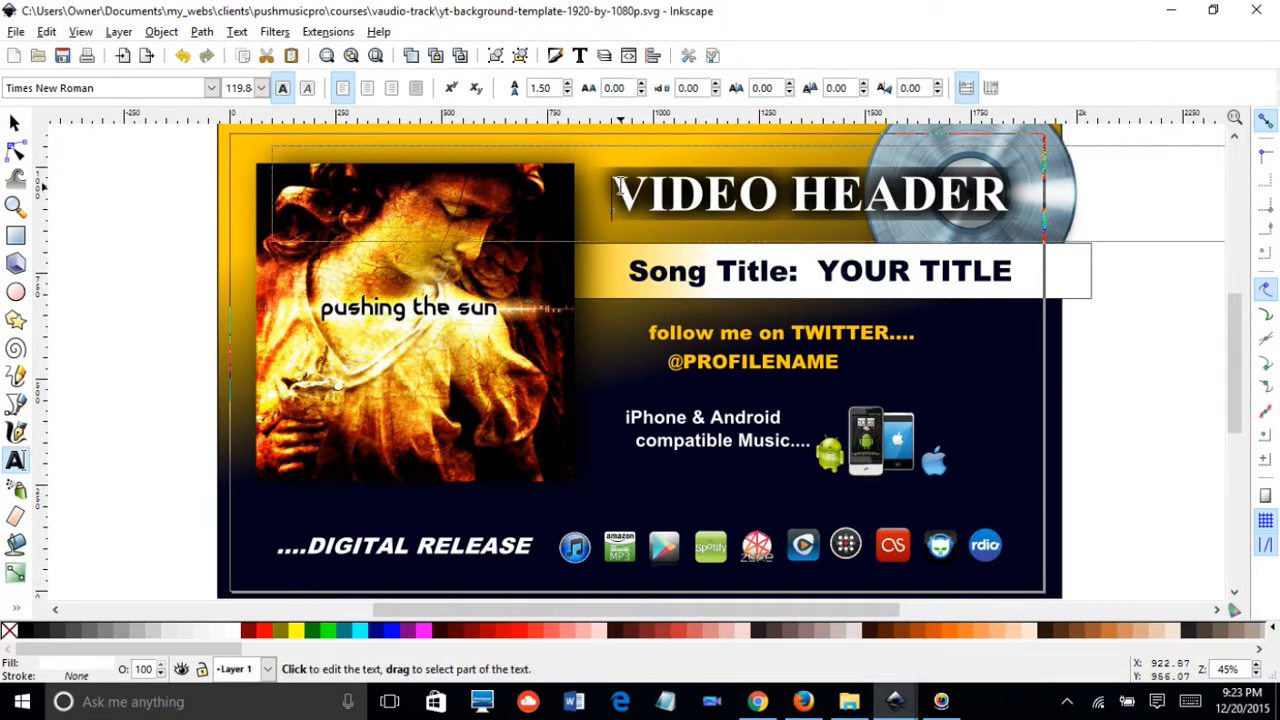
pyautogui.moveTo(620, 184); pyautogui.dragTo(1003, 181)
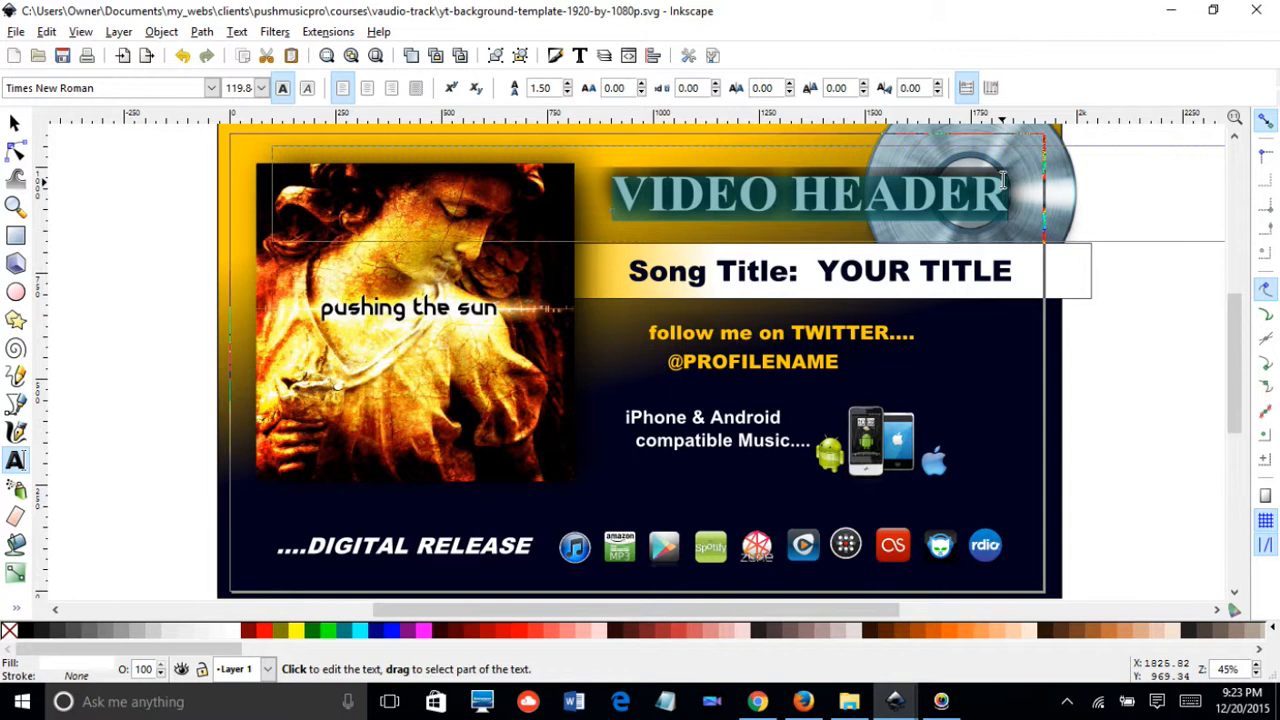
pyautogui.write('IN')
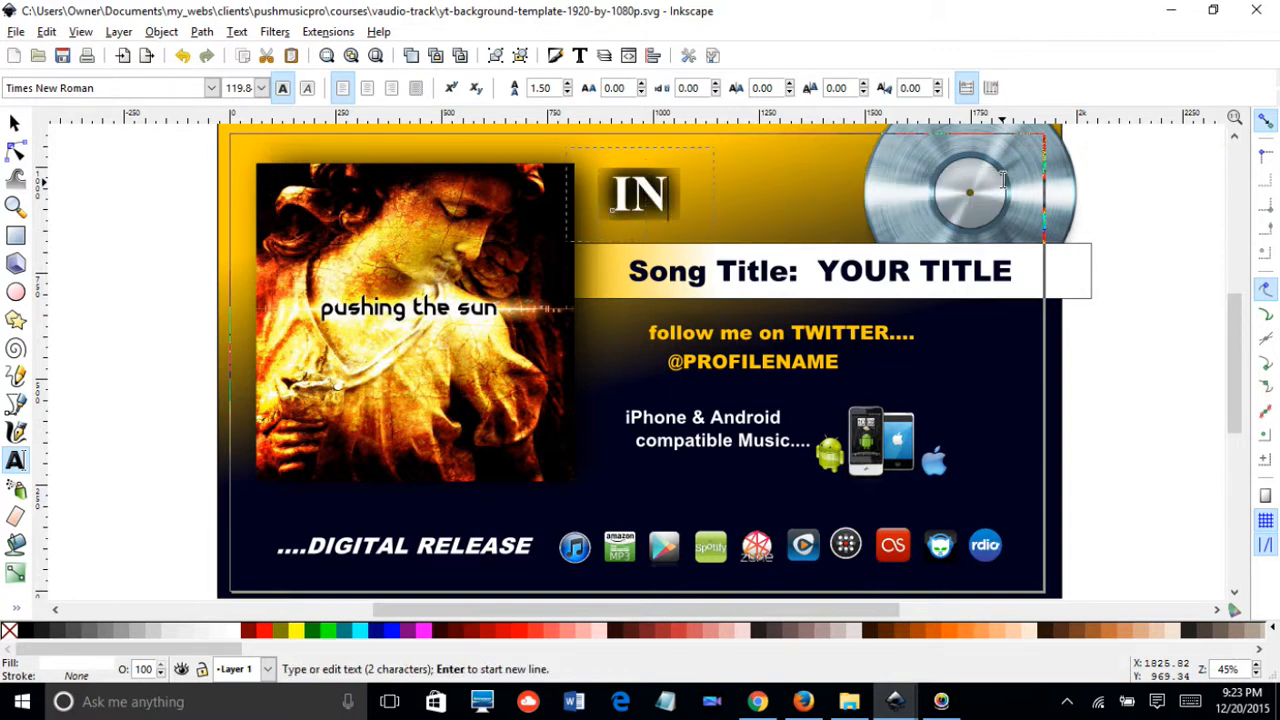
pyautogui.write('-STORES')
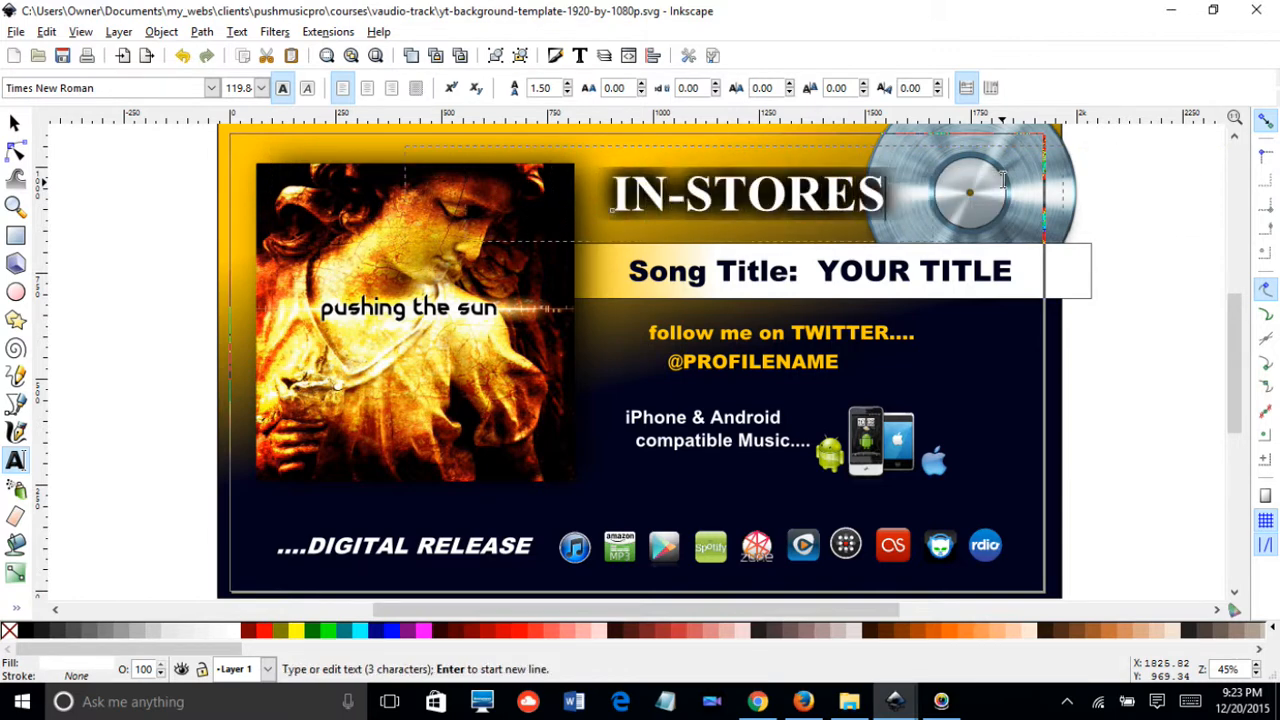
pyautogui.write(' NOW')
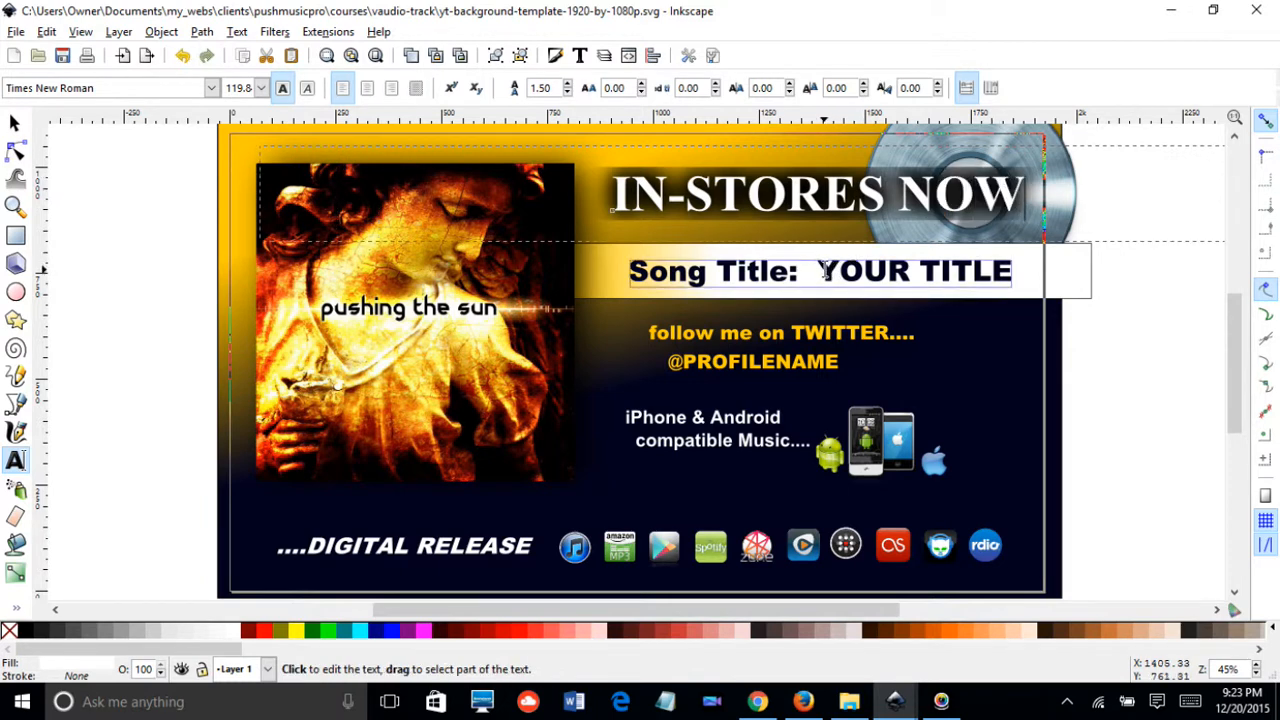
# Replace the YOUR TITLE placeholder after "Song Title:" with "PUSHING THE SUN".
pyautogui.click(822, 270)
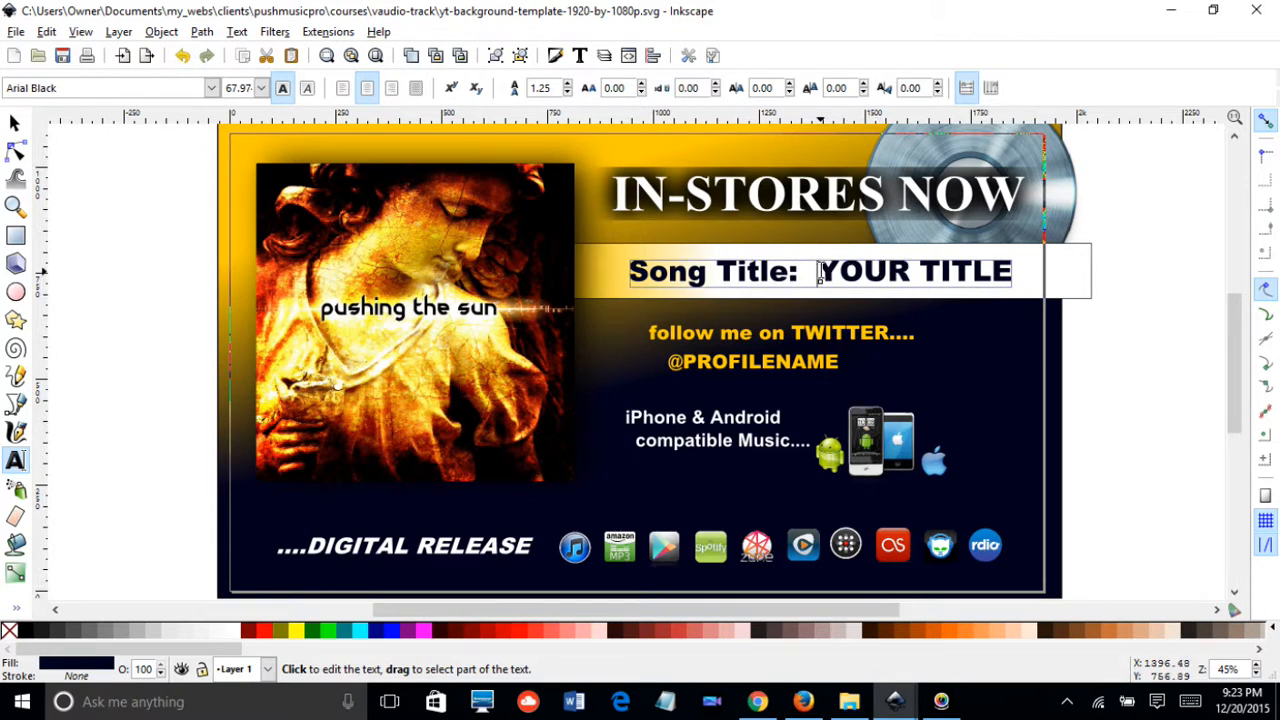
pyautogui.moveTo(818, 270); pyautogui.dragTo(1015, 270)
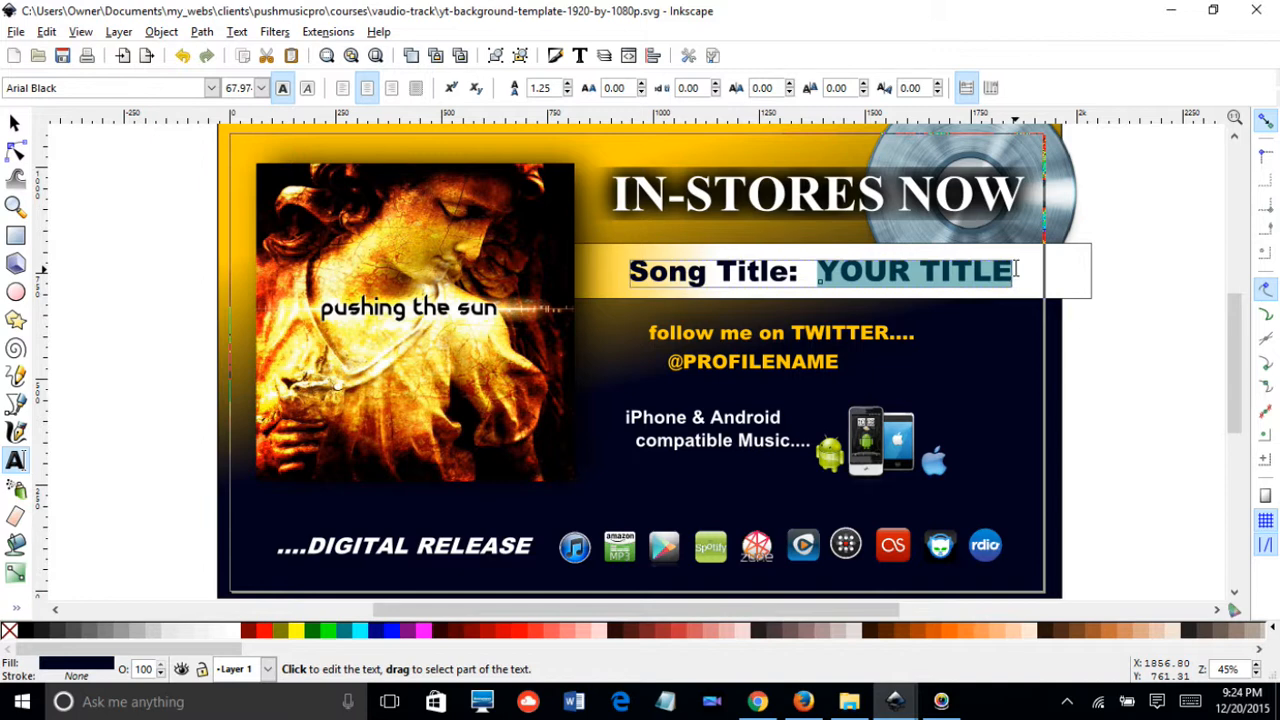
pyautogui.write('PUSHI')
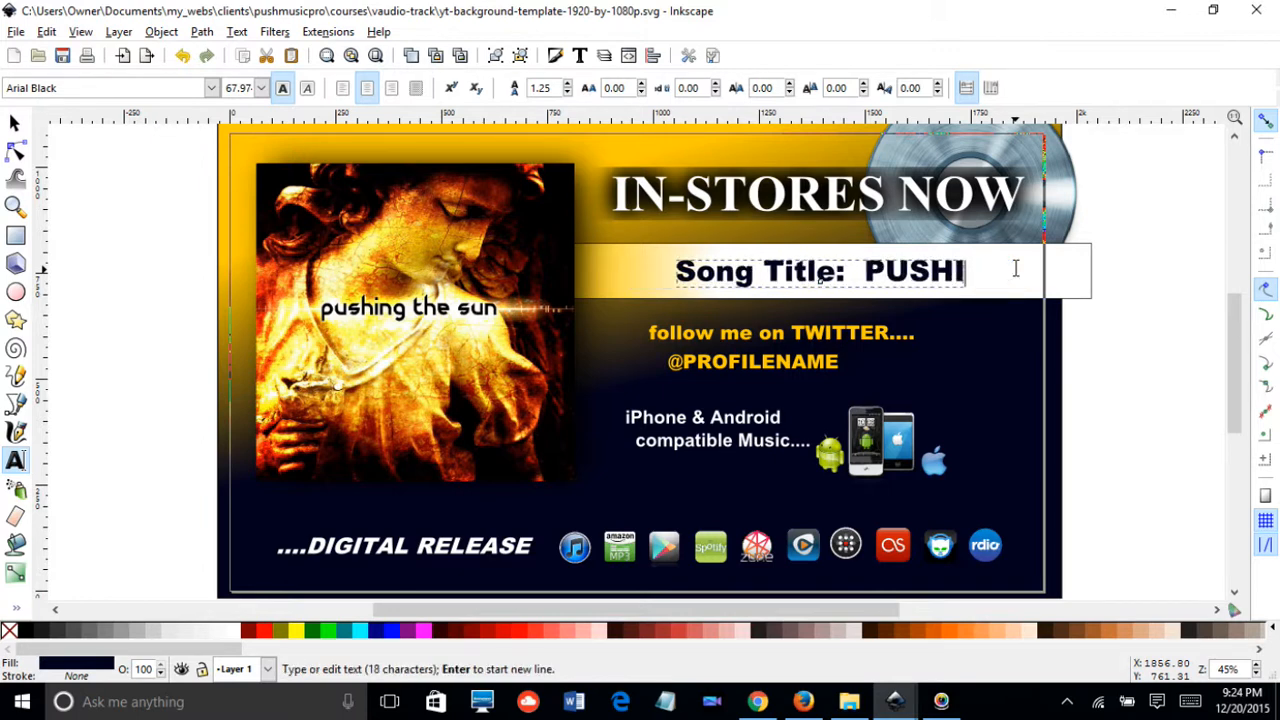
pyautogui.write('NG THE')
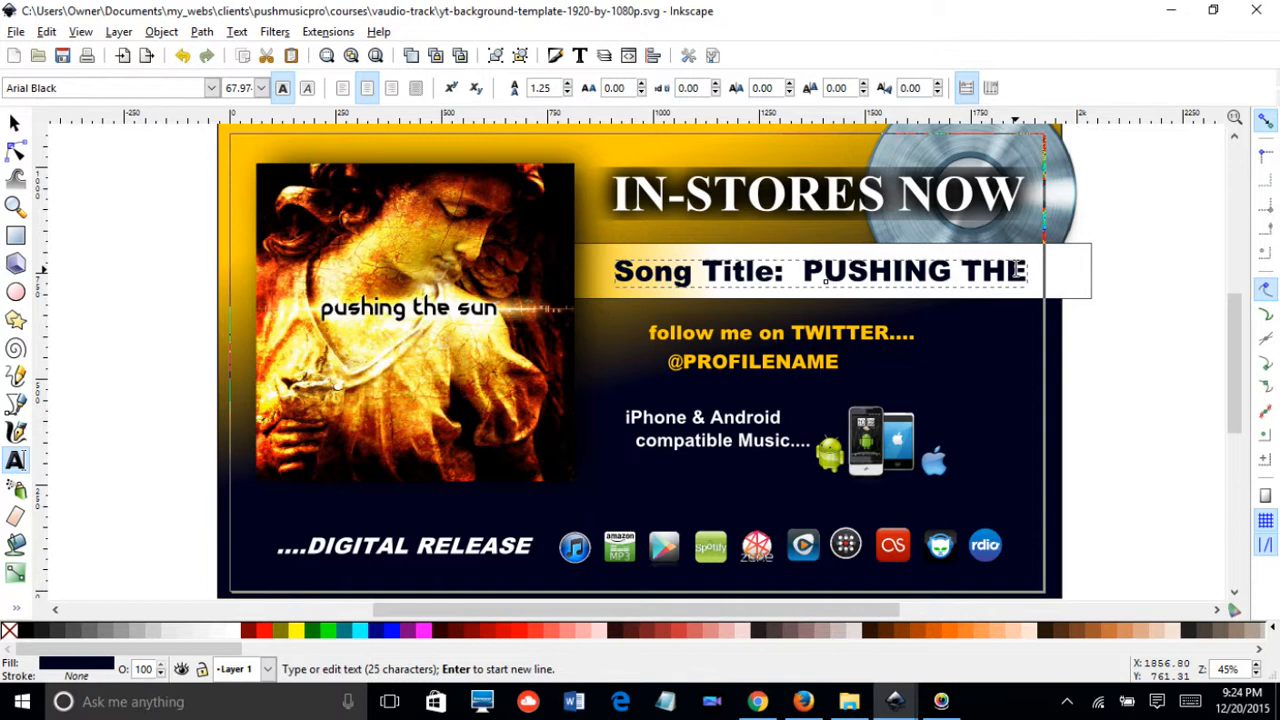
pyautogui.write(' SUN')
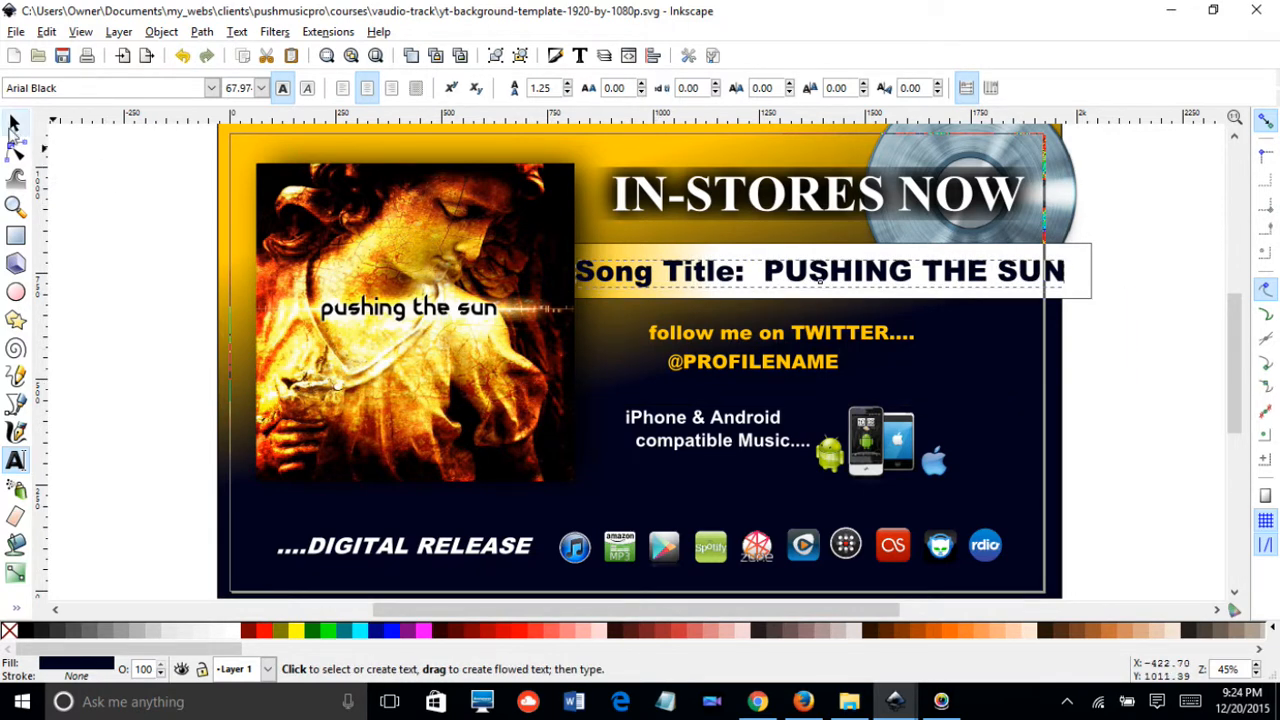
pyautogui.click(12, 122)
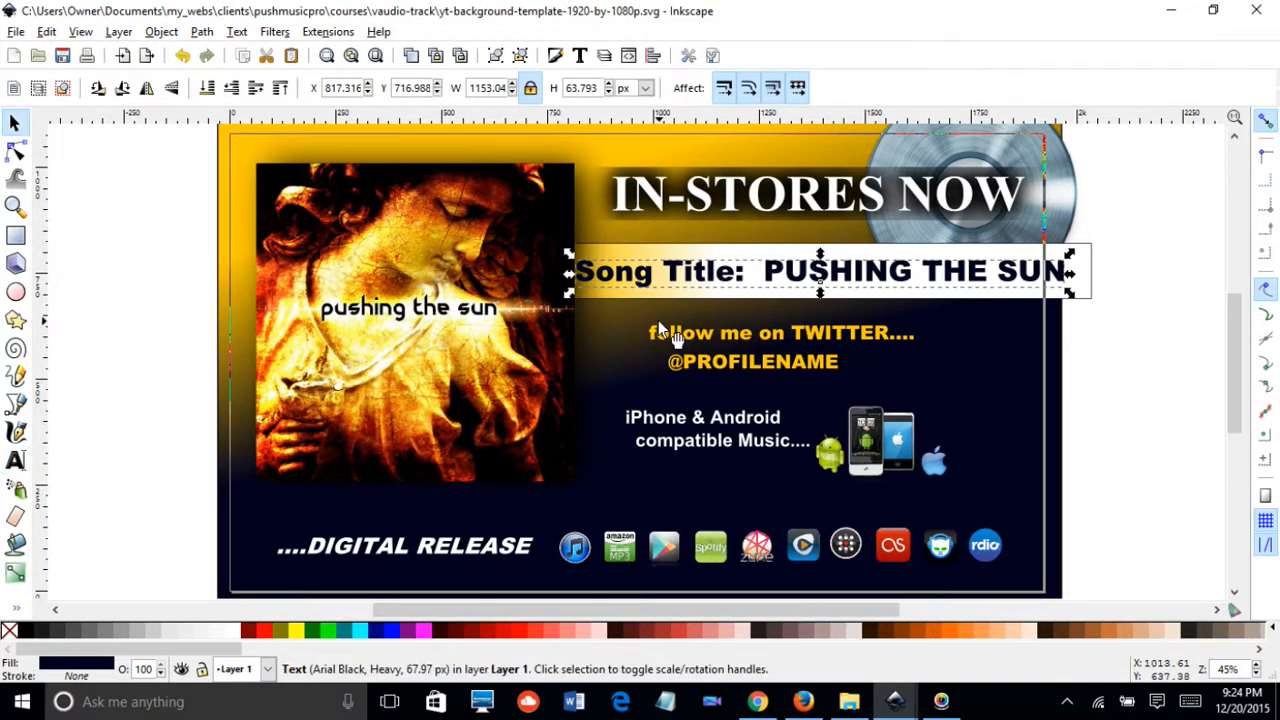
# Scale the song title text down proportionally from its lower-left corner to about 953 px wide.
pyautogui.tripleClick(905, 273)
pyautogui.click(838, 277)
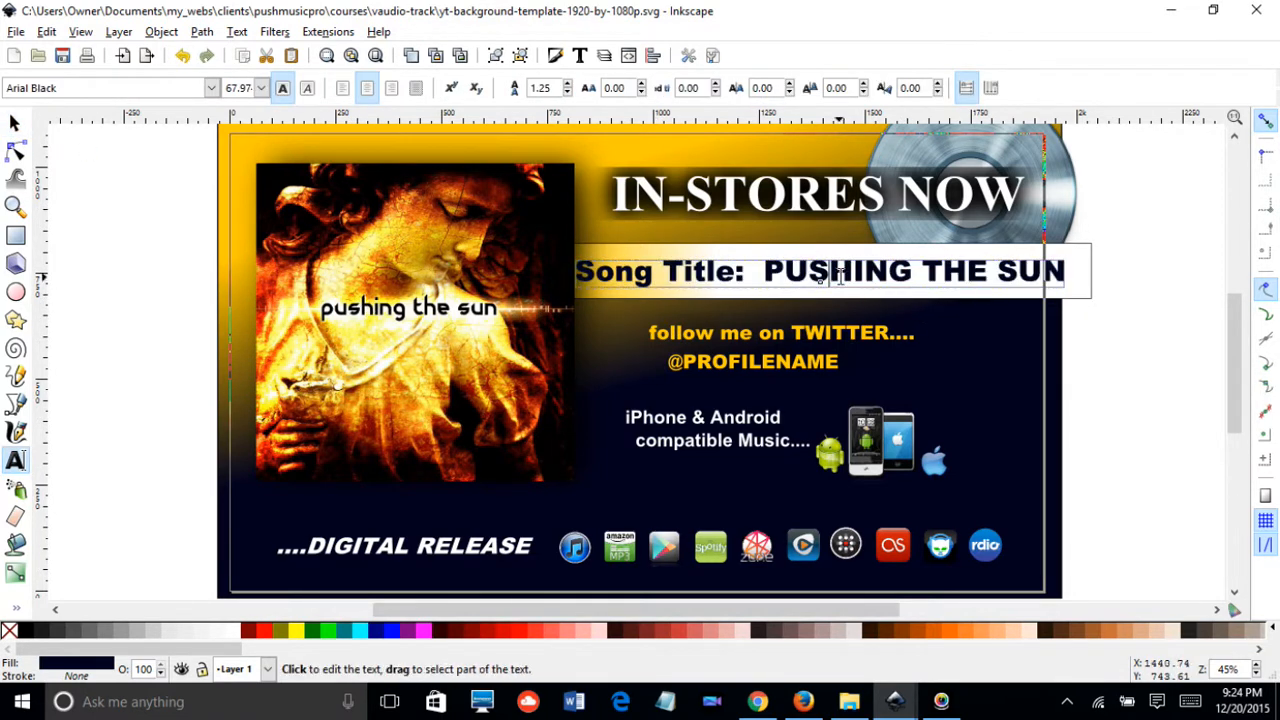
pyautogui.moveTo(842, 271); pyautogui.dragTo(1066, 272)
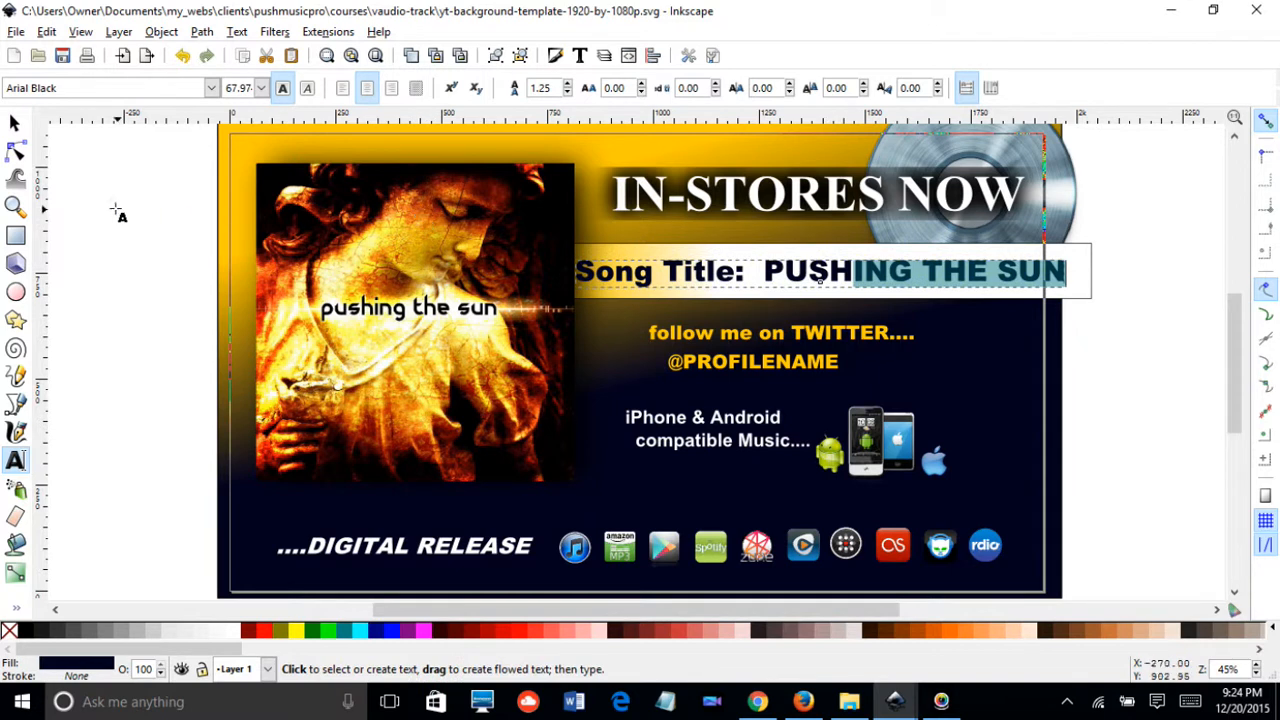
pyautogui.click(15, 122)
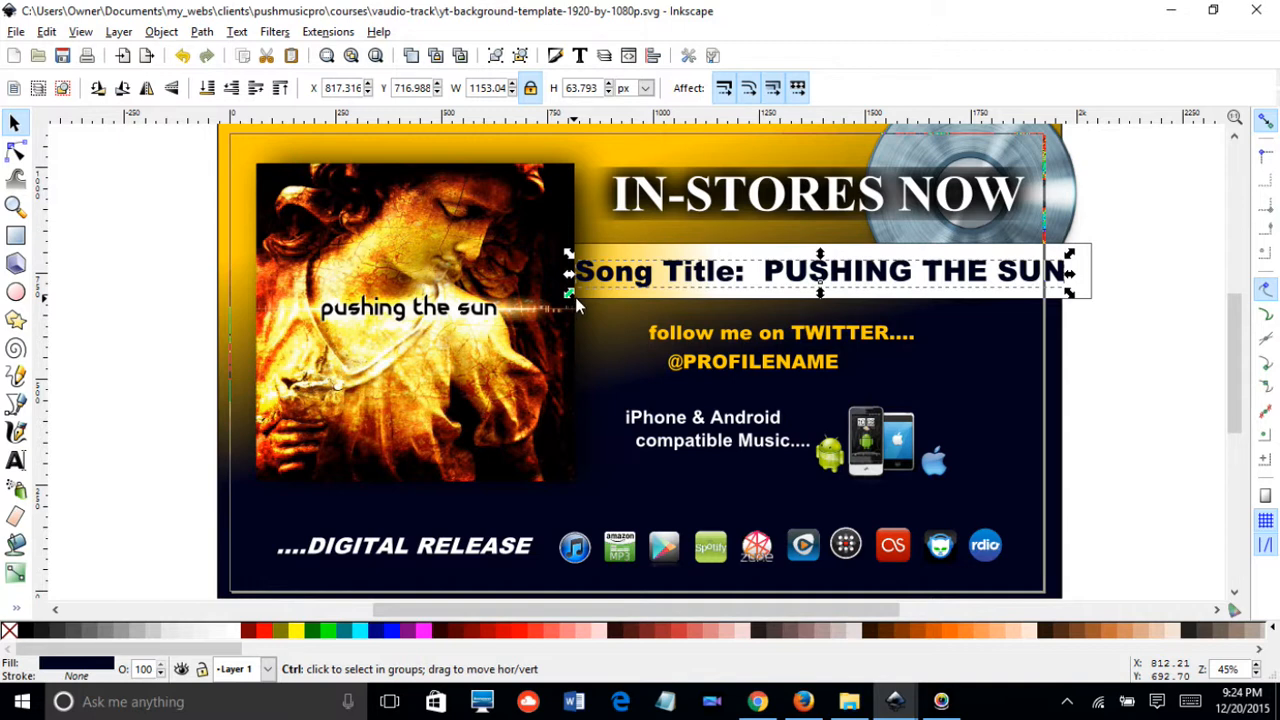
pyautogui.moveTo(576, 300)
pyautogui.mouseDown()
pyautogui.moveTo(563, 294)
pyautogui.moveTo(593, 292)
pyautogui.mouseUp()
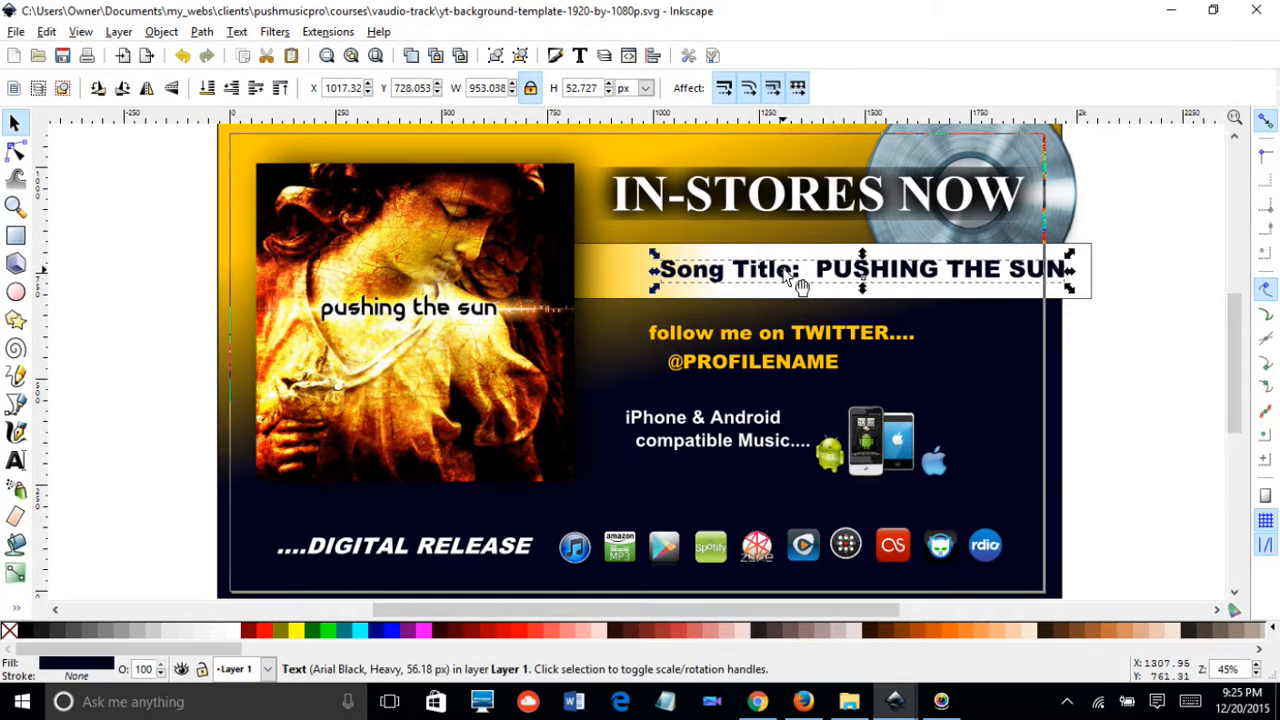
# Shift the song title text leftward so it sits centred within the white title banner.
pyautogui.moveTo(794, 277); pyautogui.dragTo(750, 288)
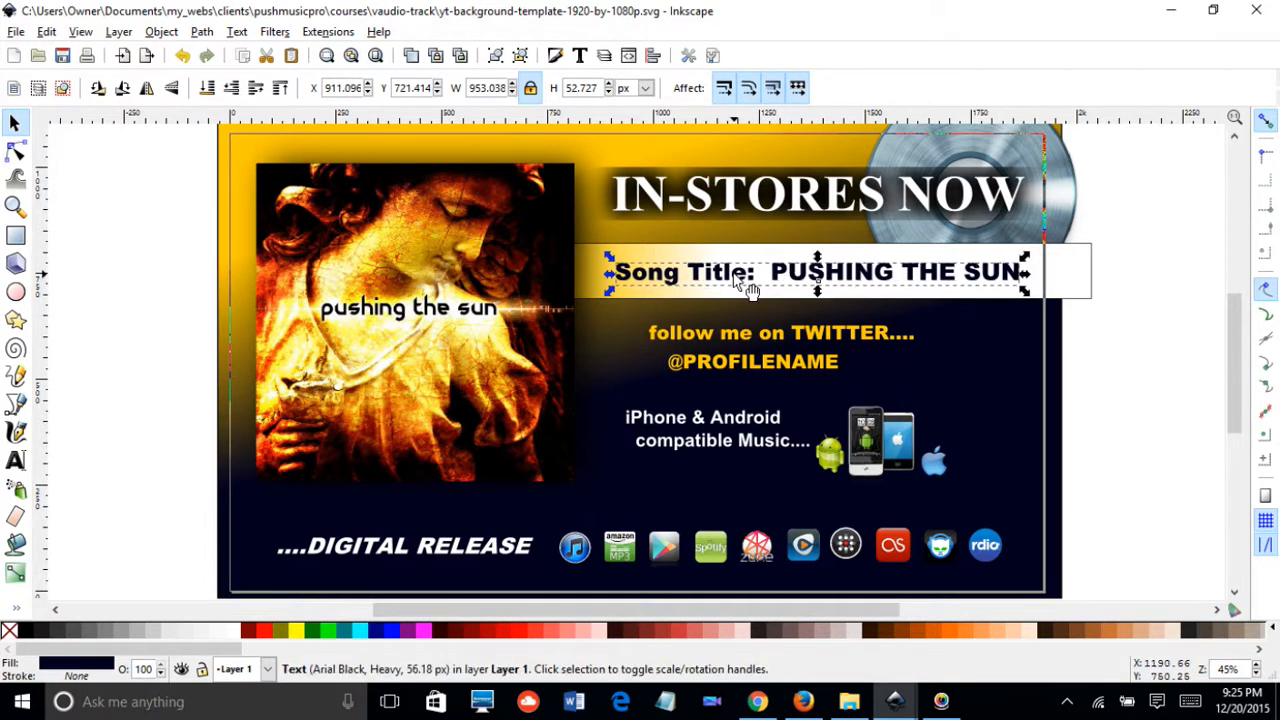
# Replace PROFILENAME in the Twitter handle with "PUSHINGTHESUN", keeping the @ sign, and deselect the text.
pyautogui.click(766, 345)
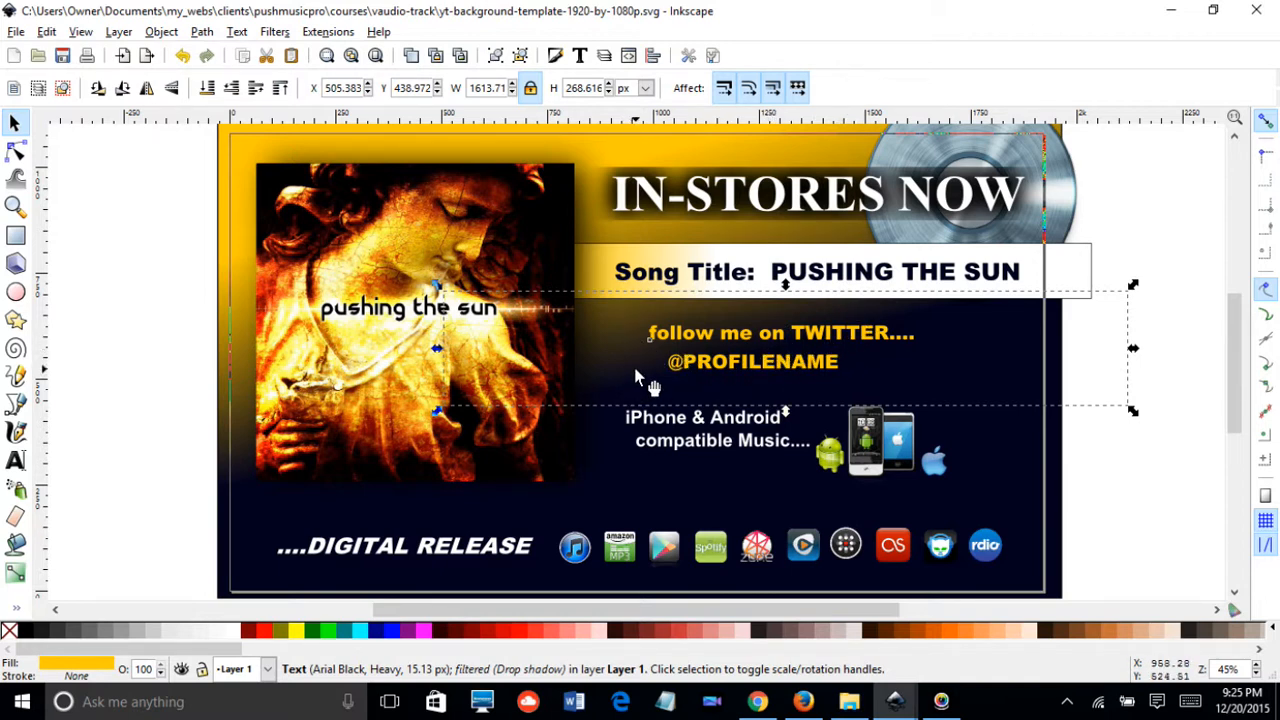
pyautogui.doubleClick(688, 362)
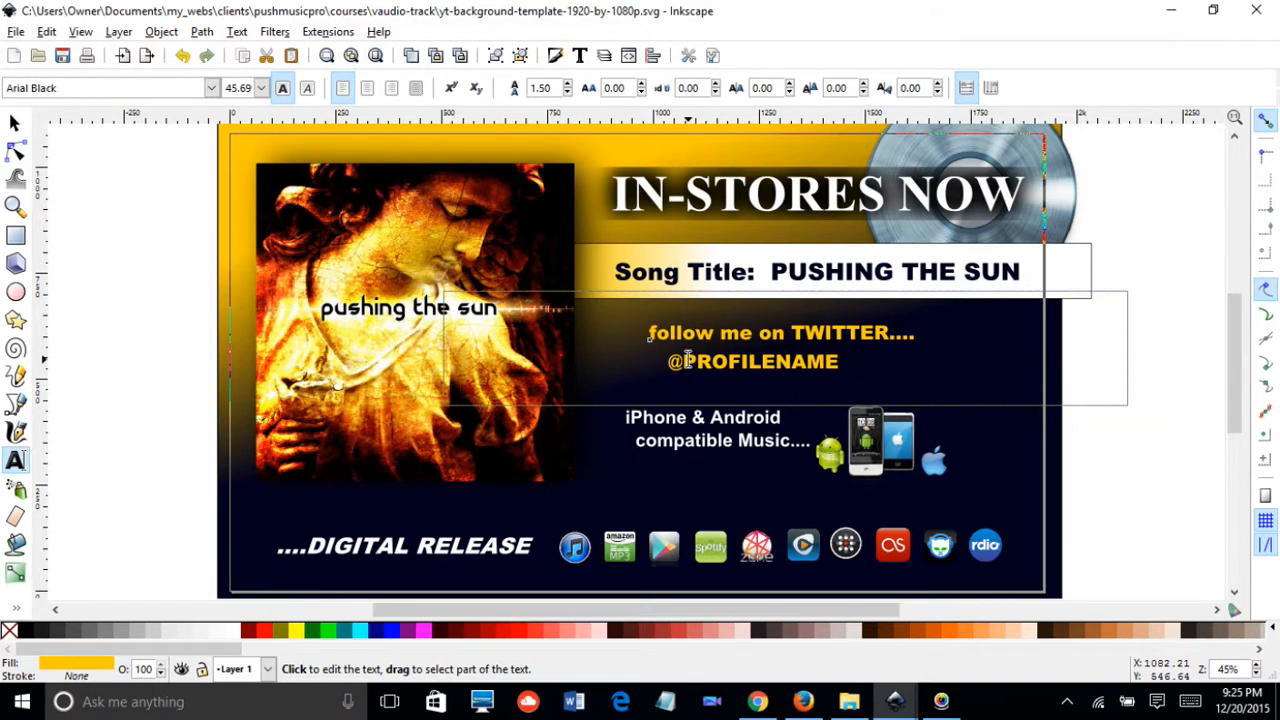
pyautogui.moveTo(688, 362); pyautogui.dragTo(845, 362)
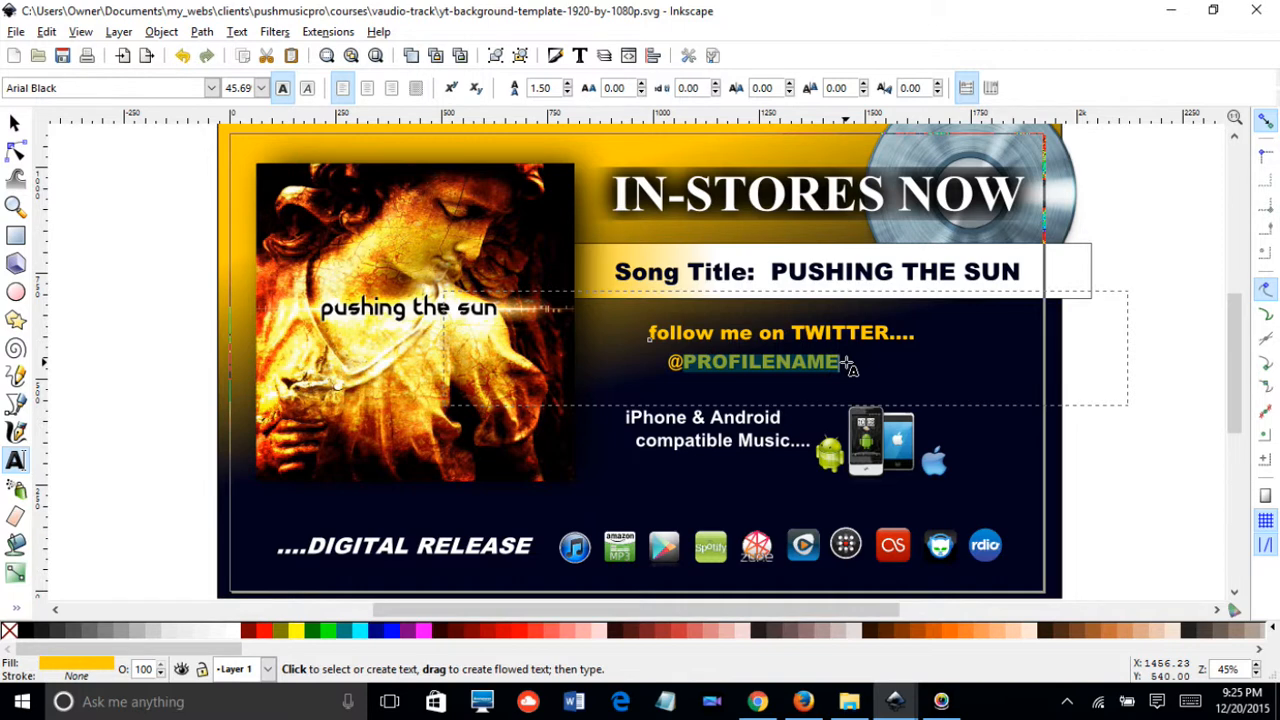
pyautogui.write('PUSH')
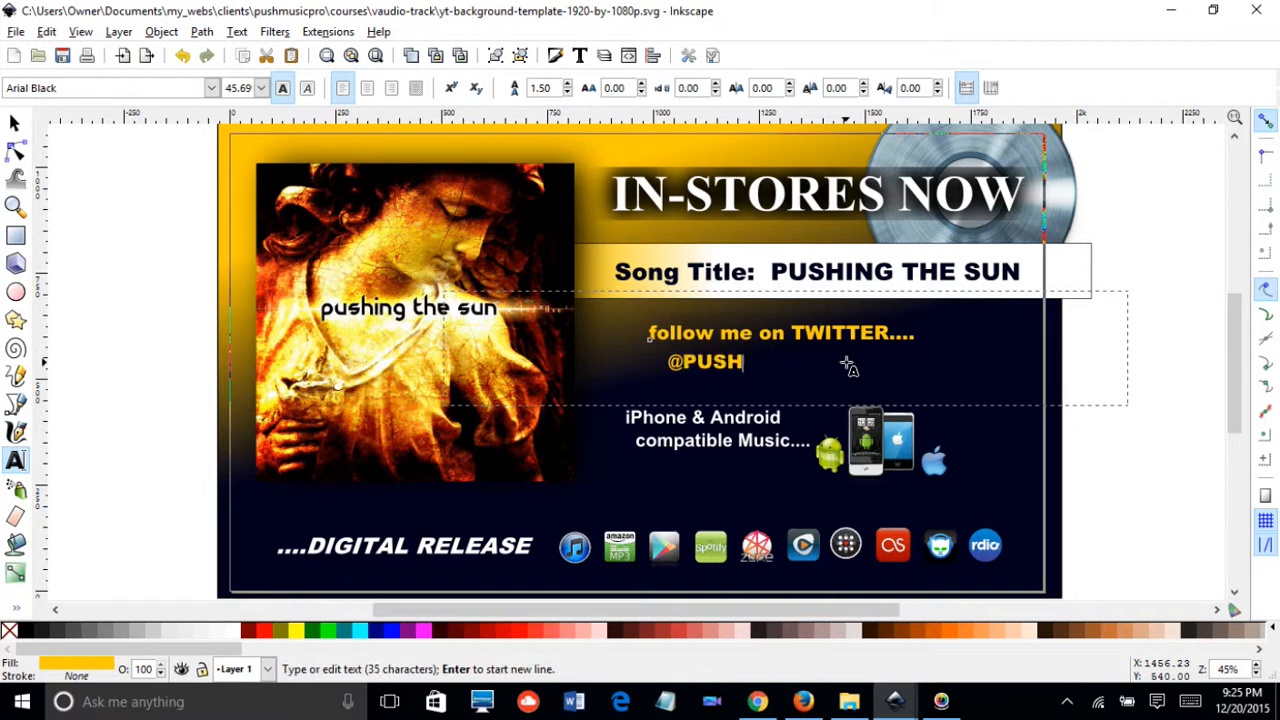
pyautogui.write('INGTHESUN')
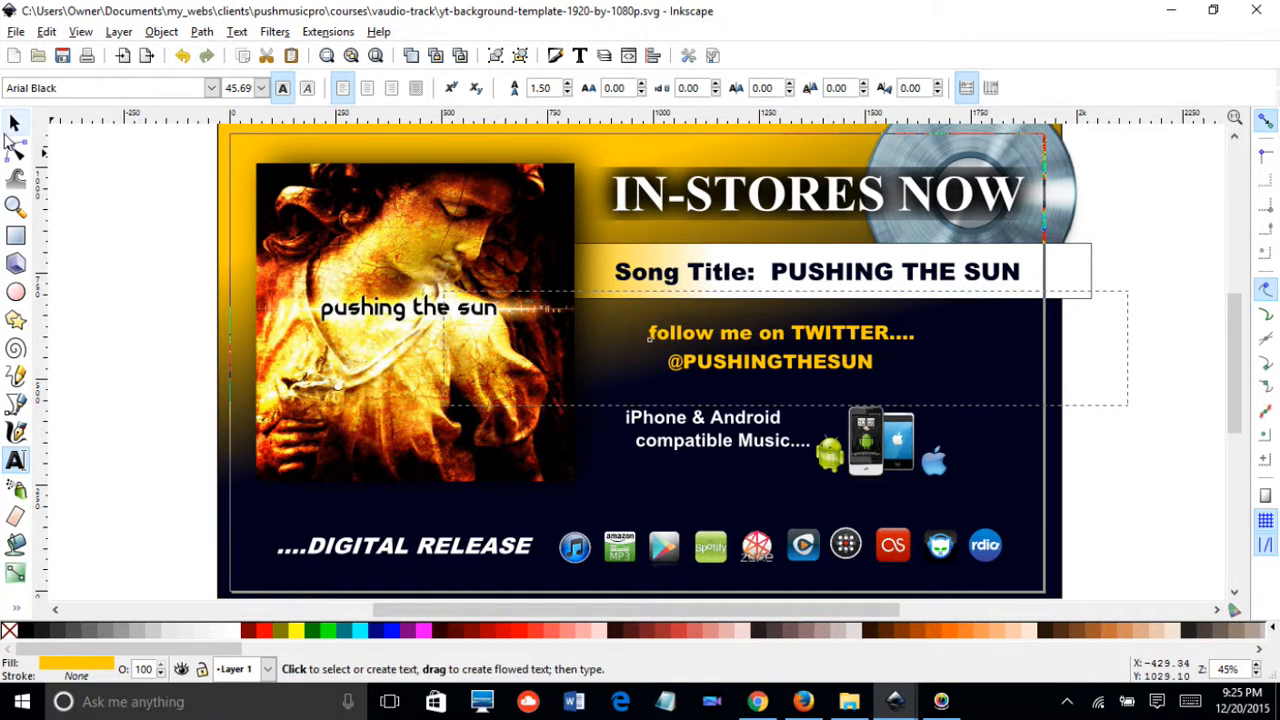
pyautogui.click(14, 124)
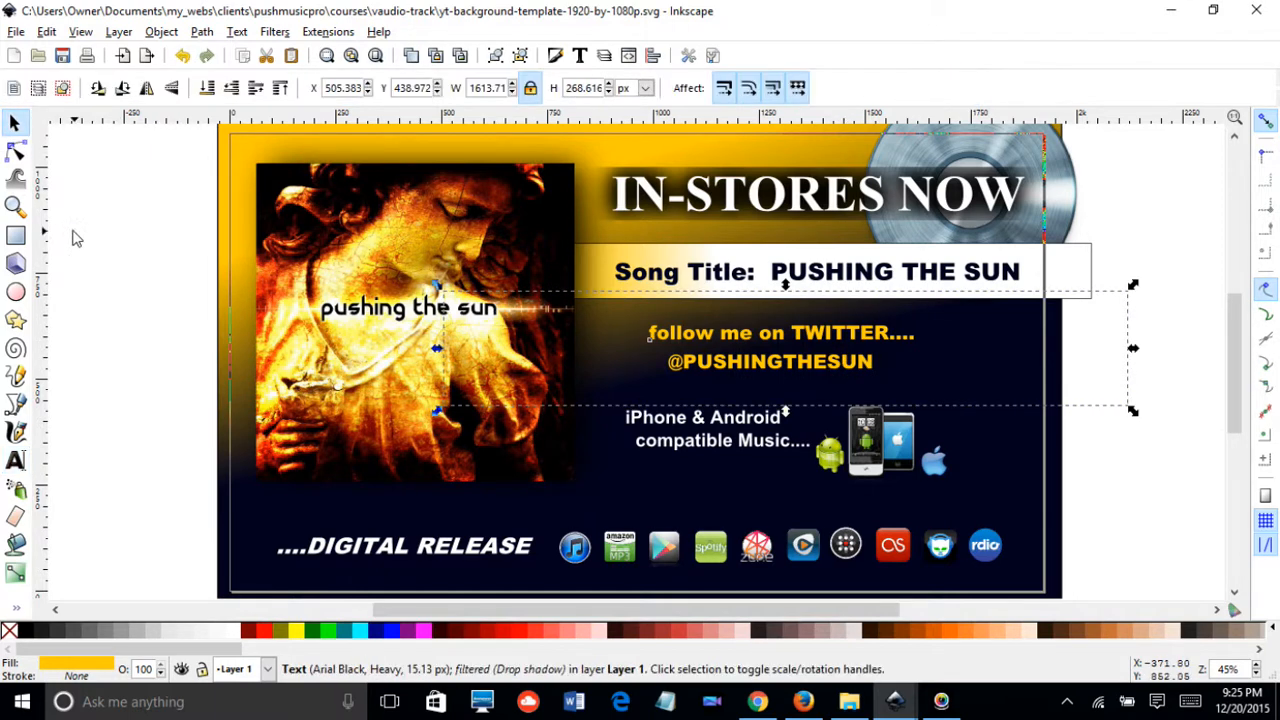
pyautogui.click(90, 300)
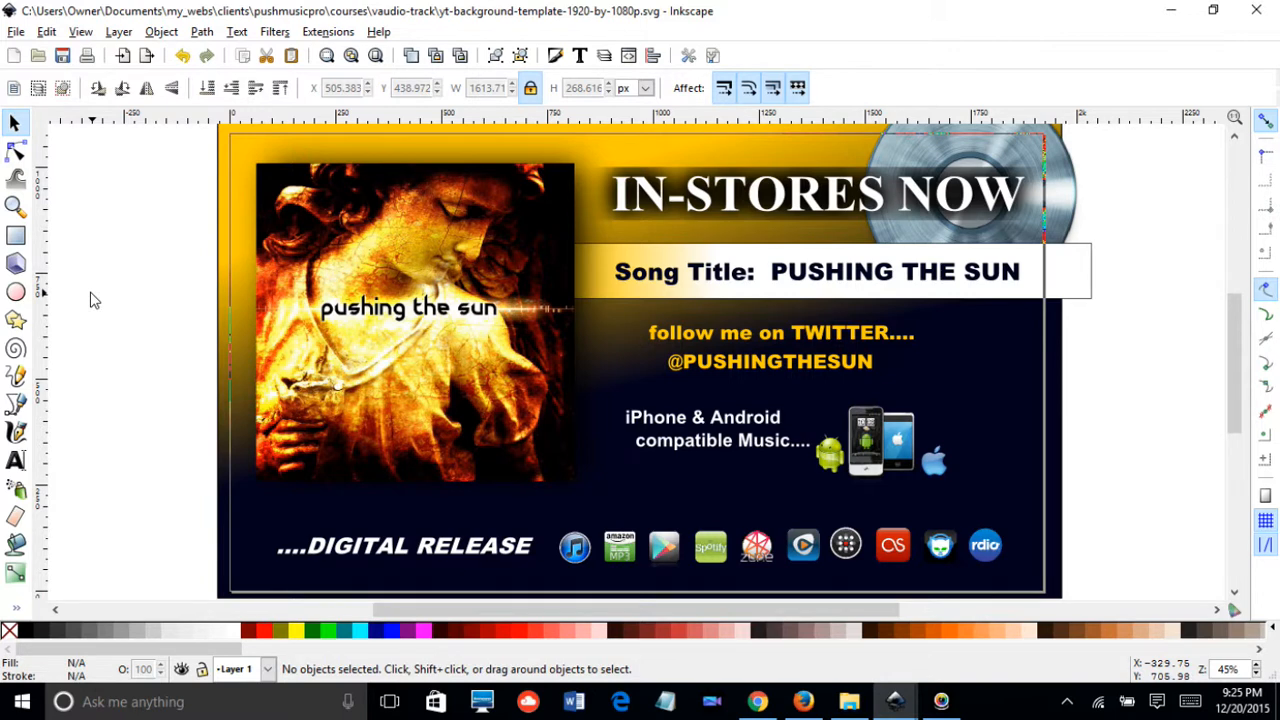
# Recolour the upper gradient stop of the background rectangle with a light yellow sampled from the album cover using the Dropper.
pyautogui.click(437, 231)
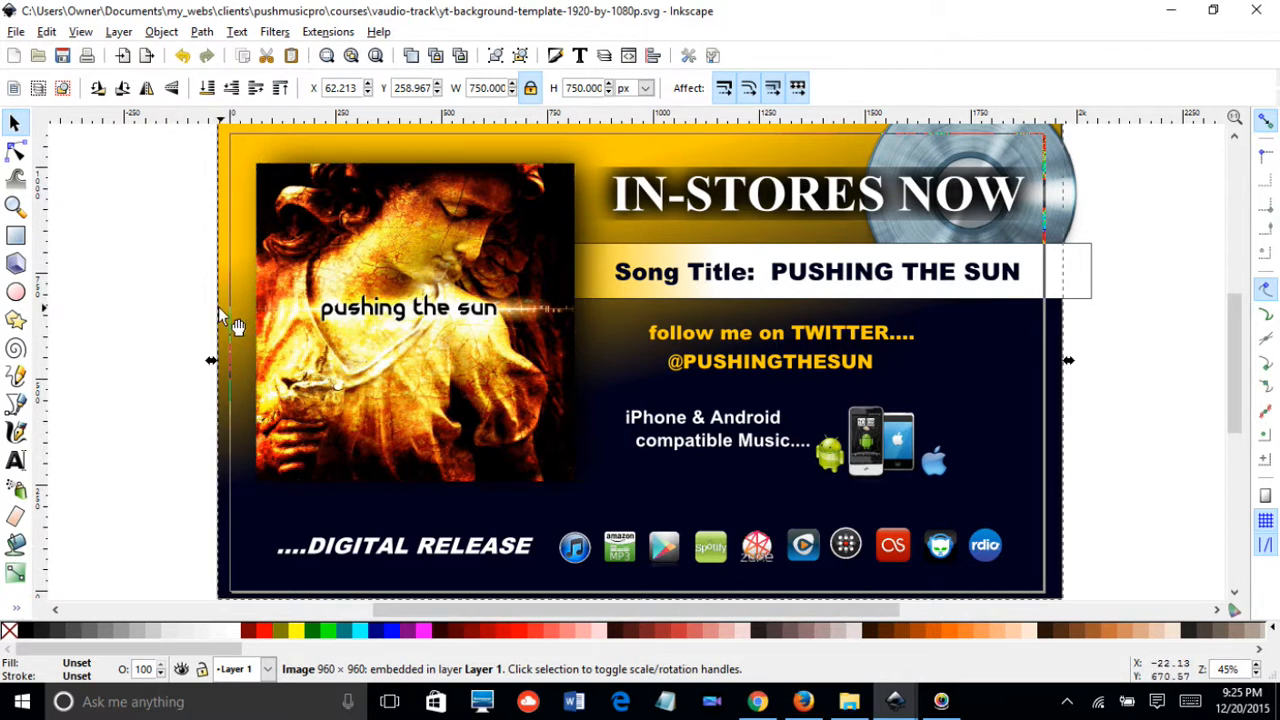
pyautogui.click(219, 310)
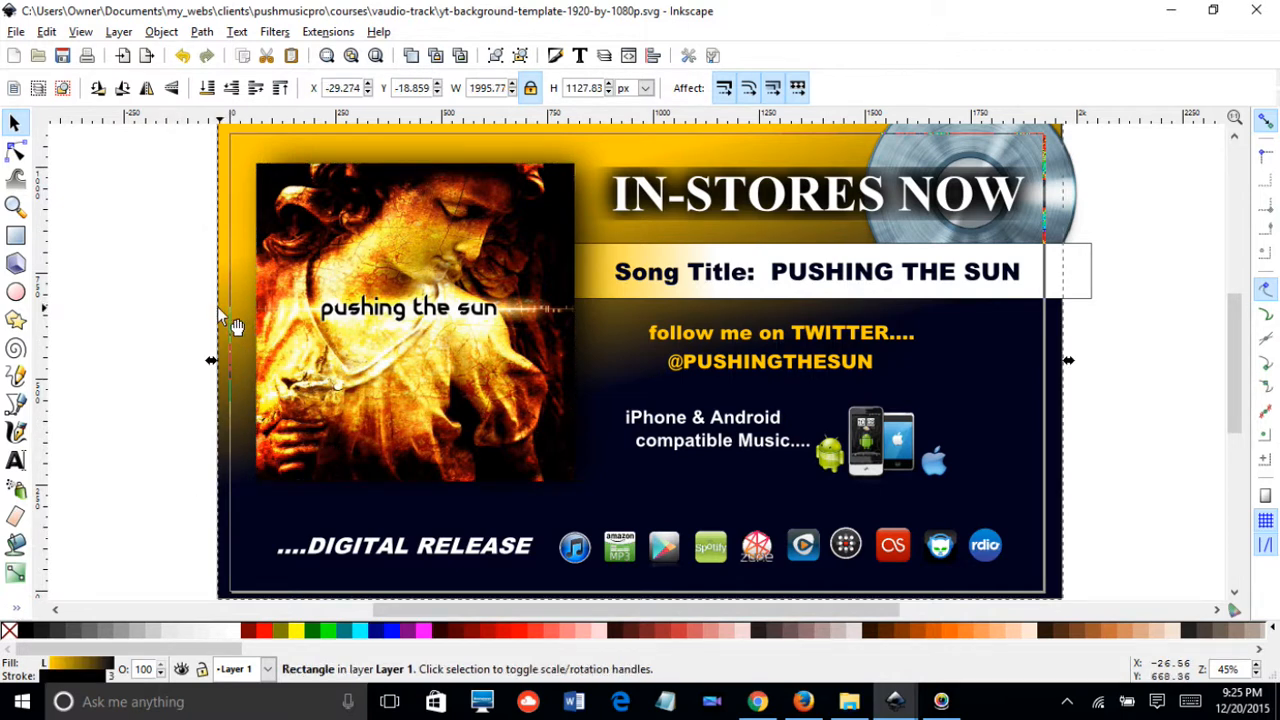
pyautogui.click(16, 608)
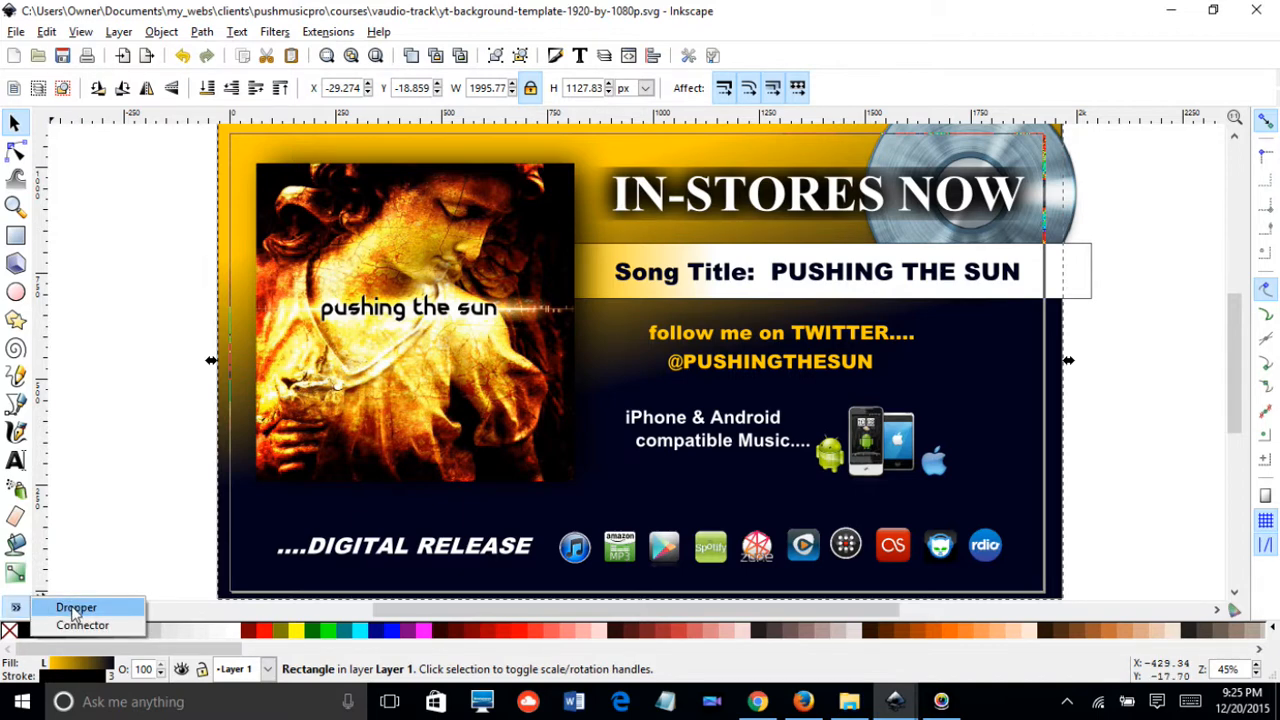
pyautogui.click(103, 550)
pyautogui.click(16, 608)
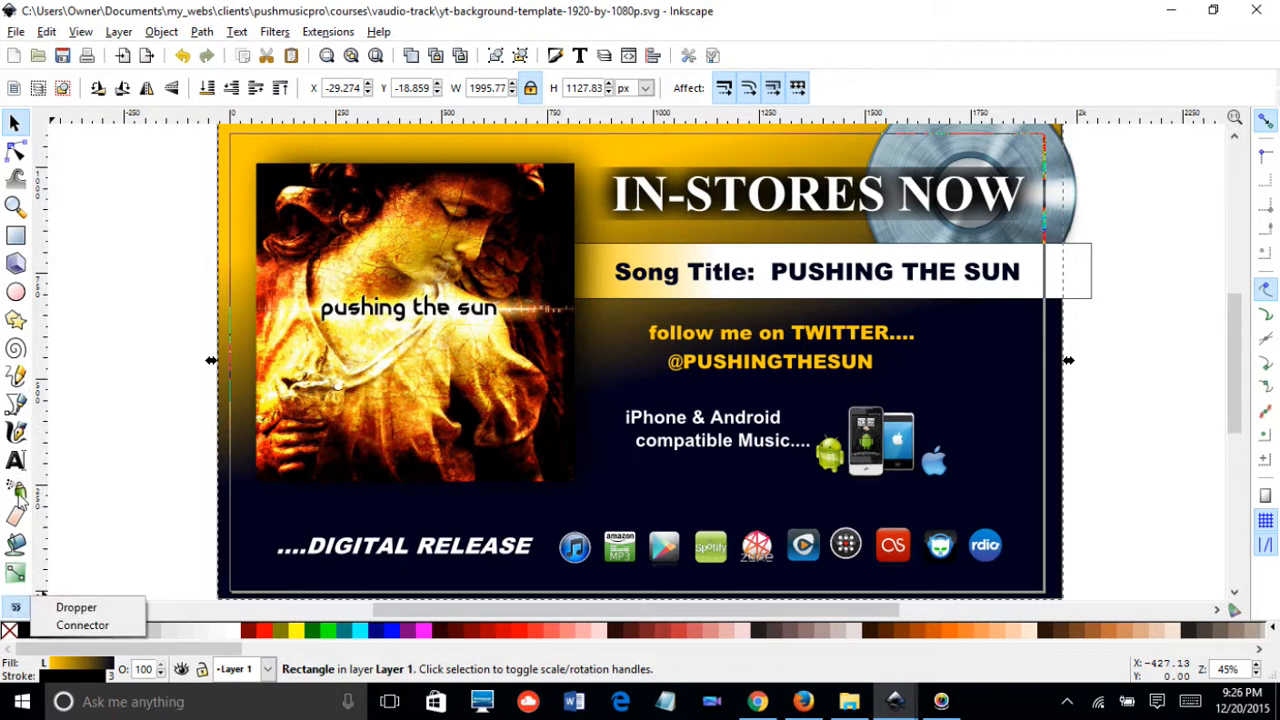
pyautogui.click(77, 609)
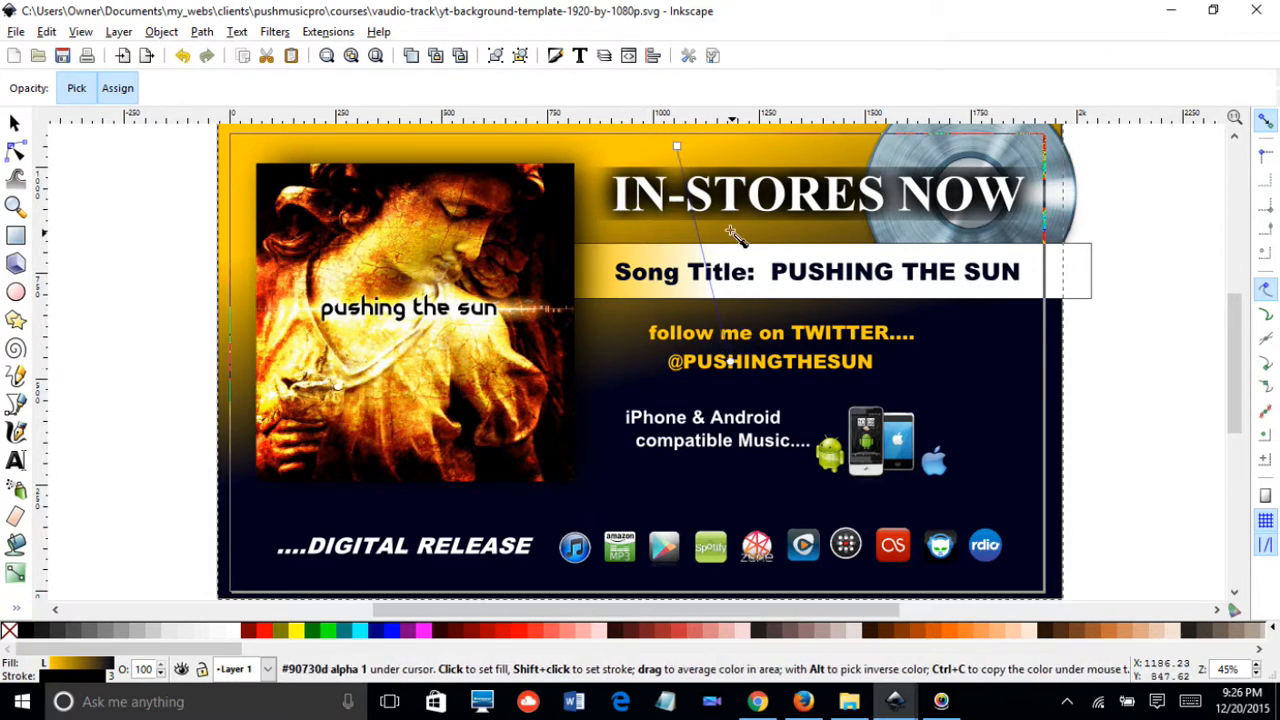
pyautogui.click(677, 148)
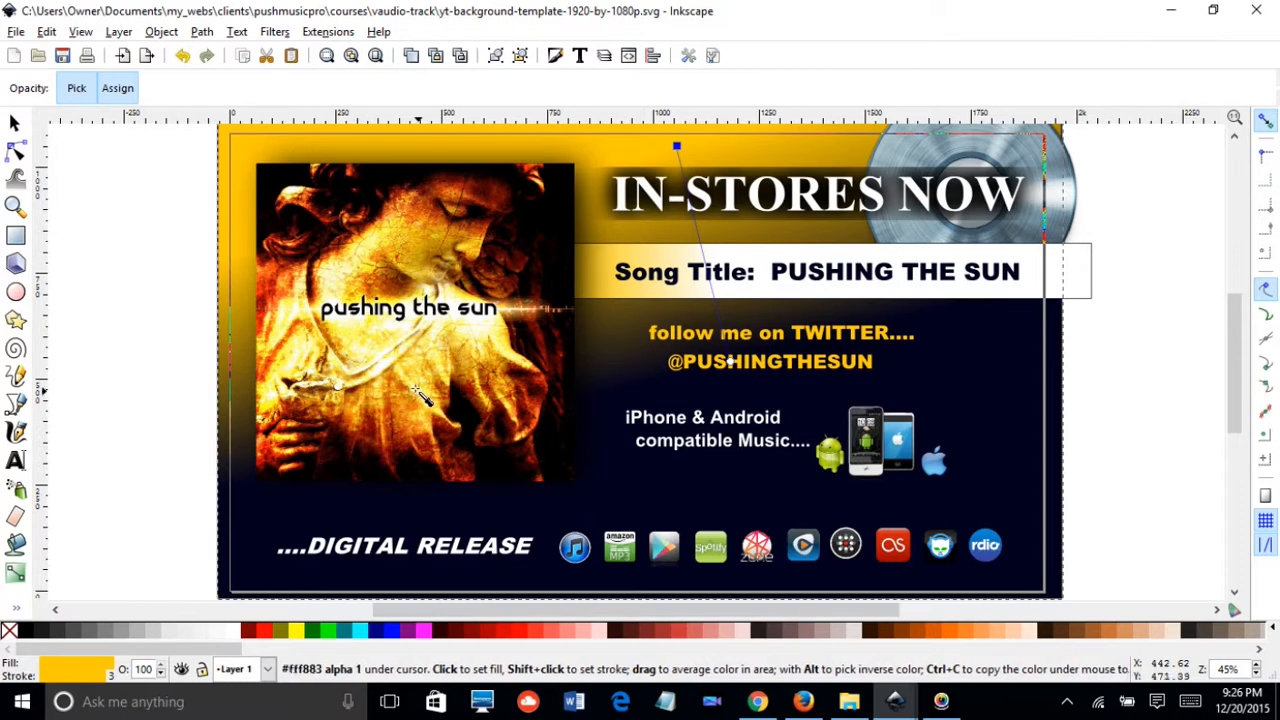
pyautogui.click(464, 332)
pyautogui.click(464, 344)
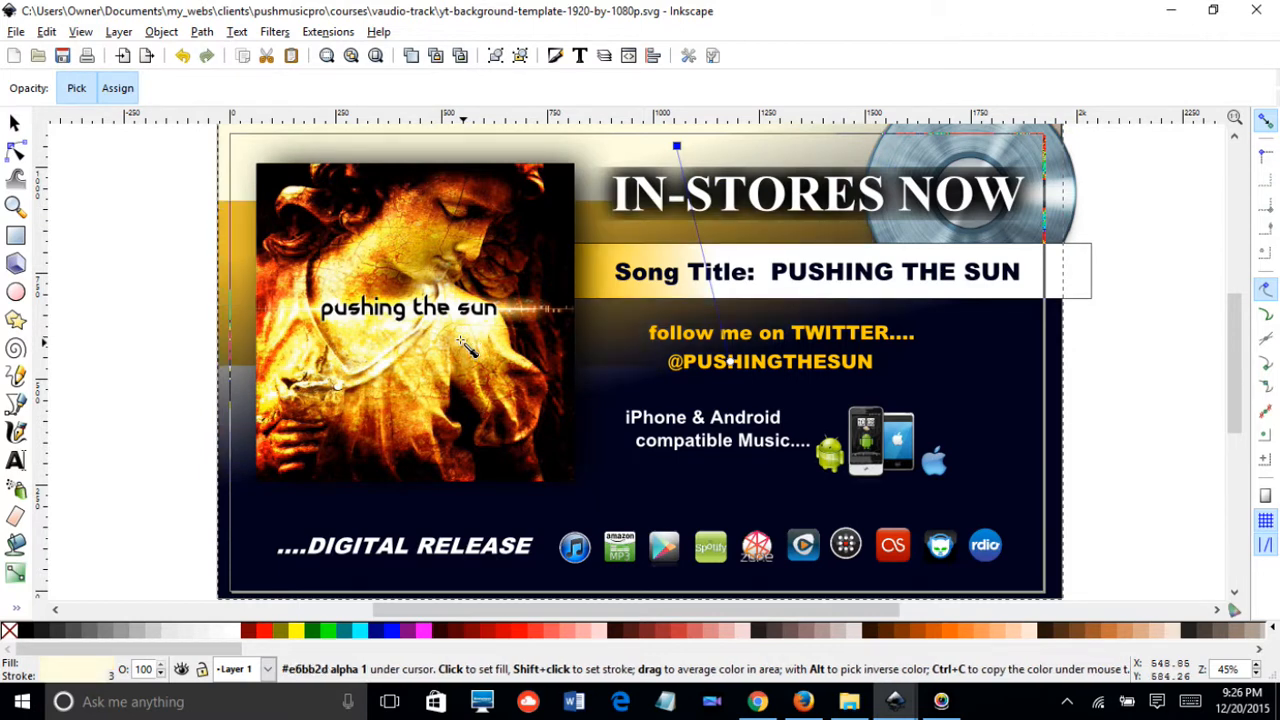
pyautogui.click(434, 350)
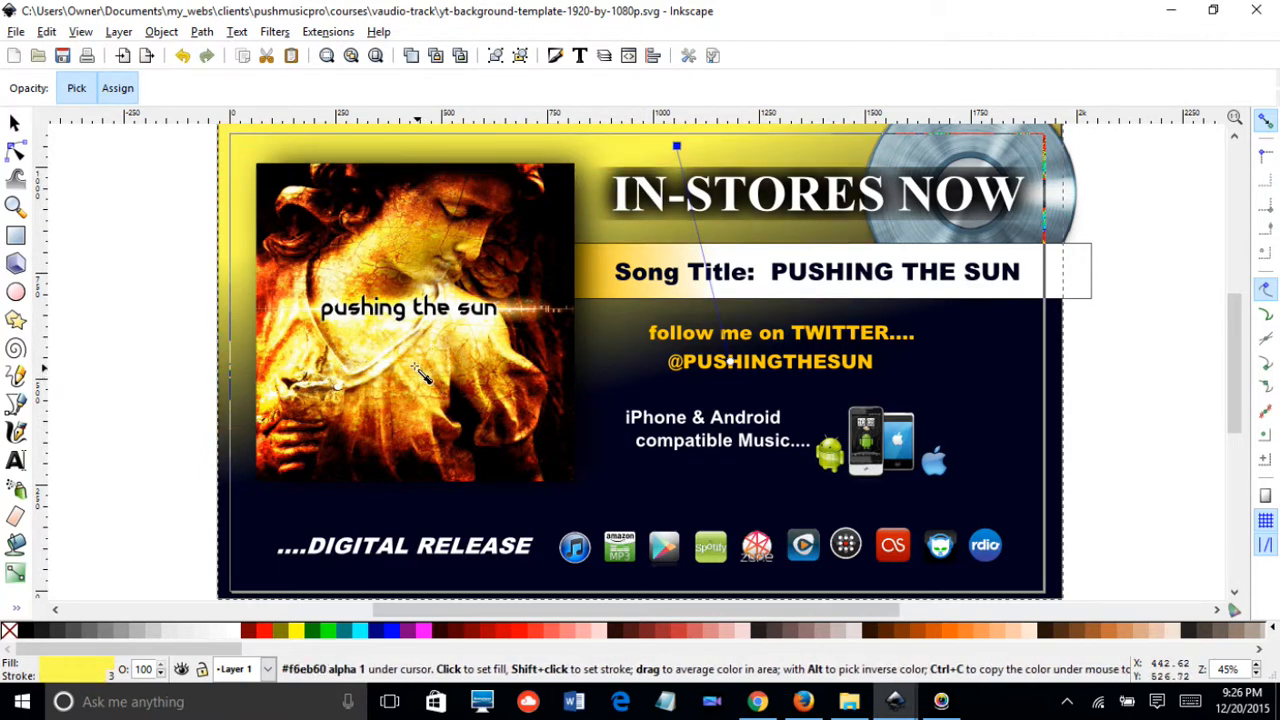
pyautogui.moveTo(415, 375); pyautogui.dragTo(397, 367)
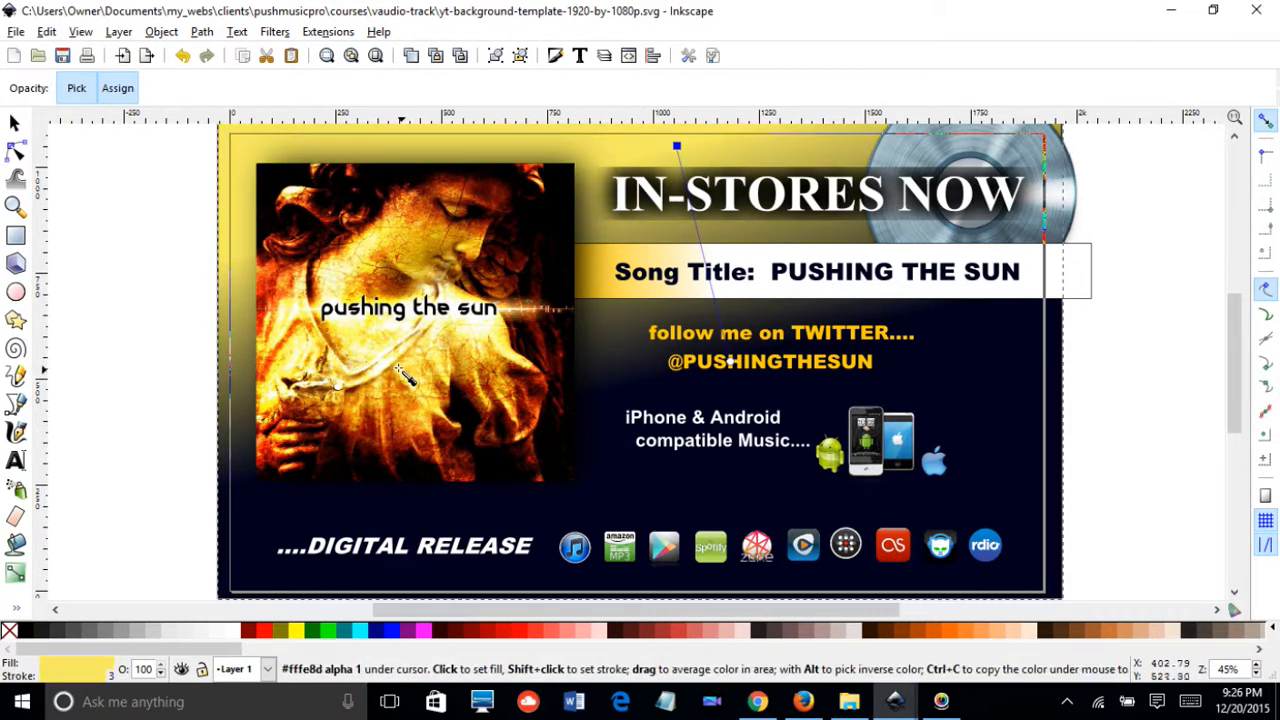
pyautogui.click(397, 368)
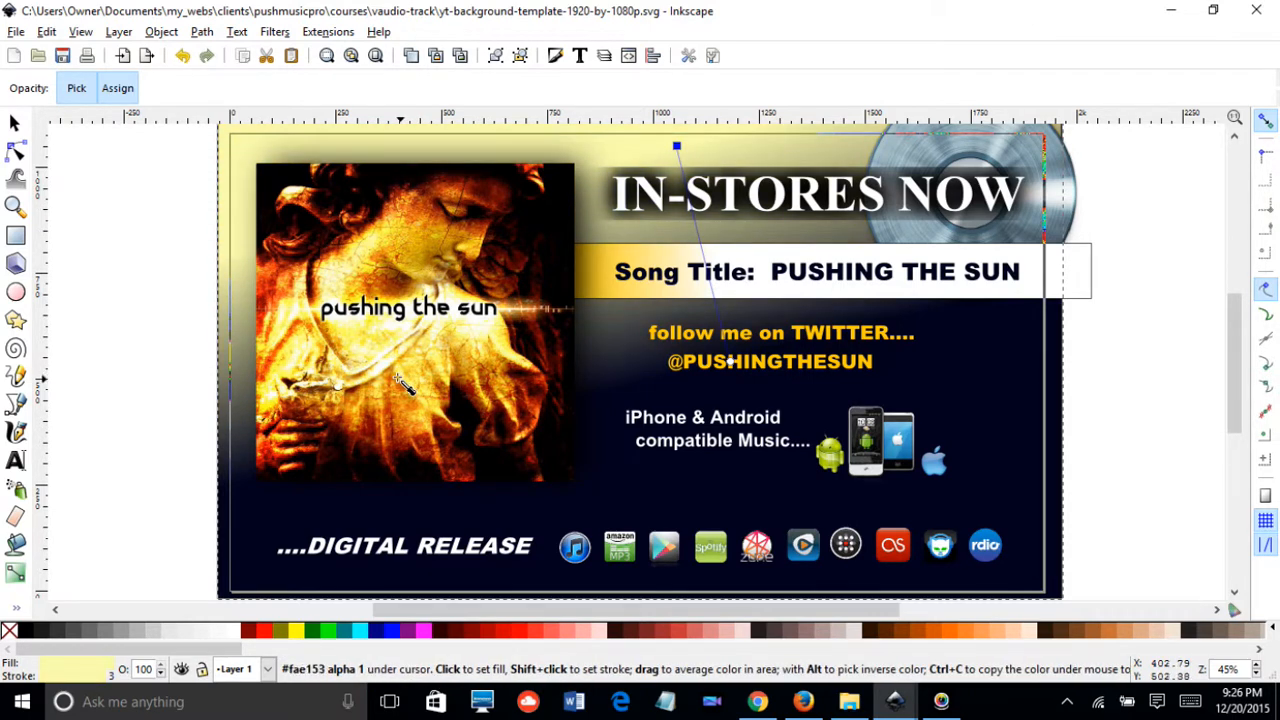
pyautogui.click(400, 379)
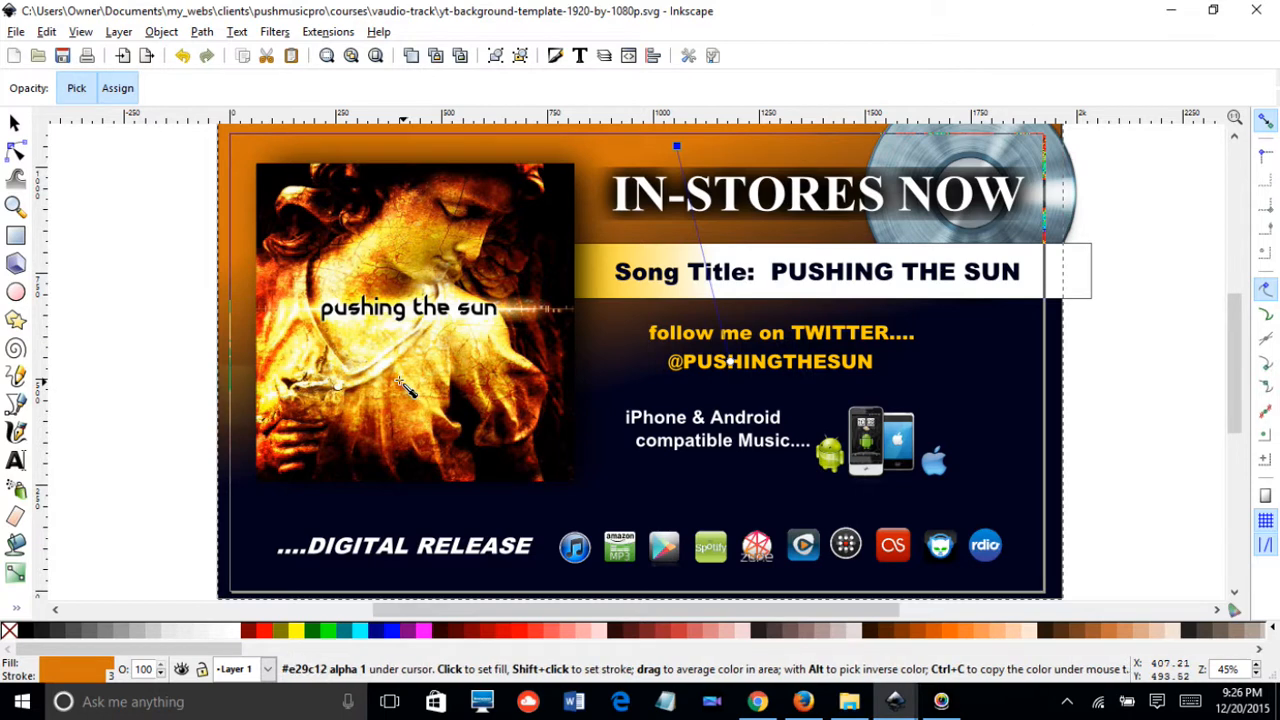
pyautogui.click(373, 322)
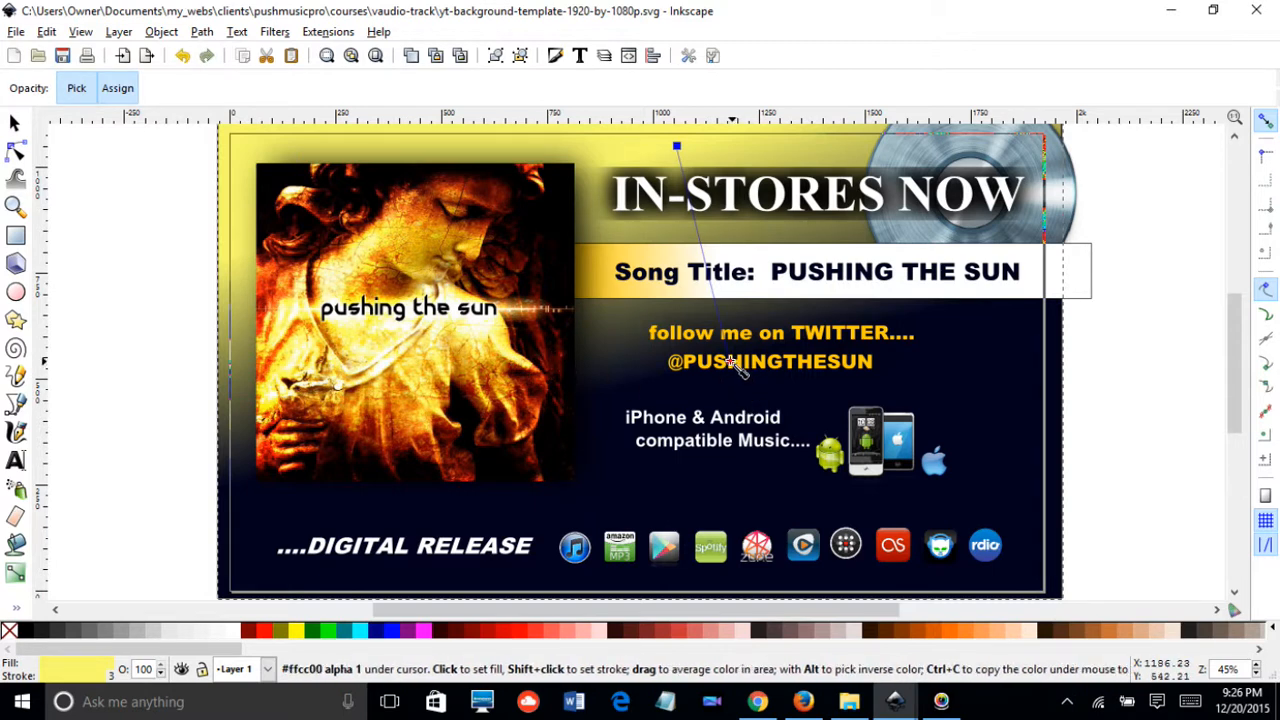
# Recolour the lower gradient stop of the background rectangle with a dark red sampled from the figure's robe on the album cover.
pyautogui.click(731, 362)
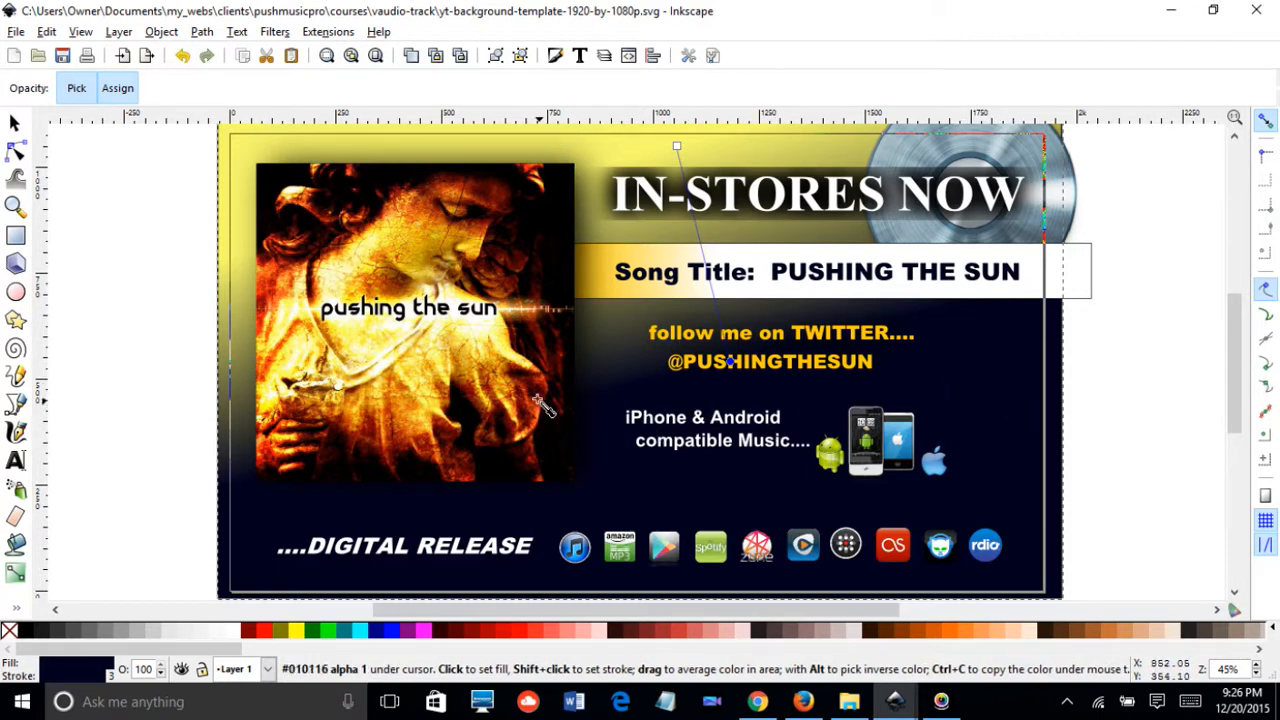
pyautogui.moveTo(521, 386); pyautogui.dragTo(521, 387)
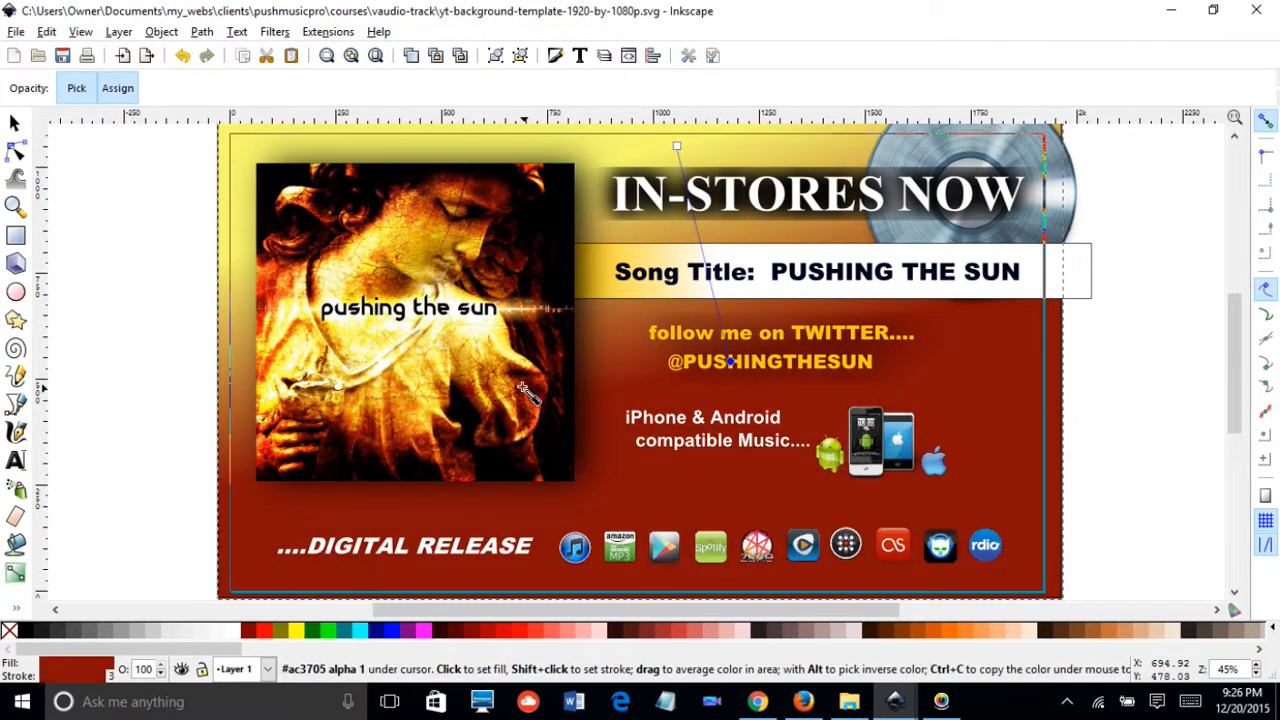
pyautogui.click(406, 455)
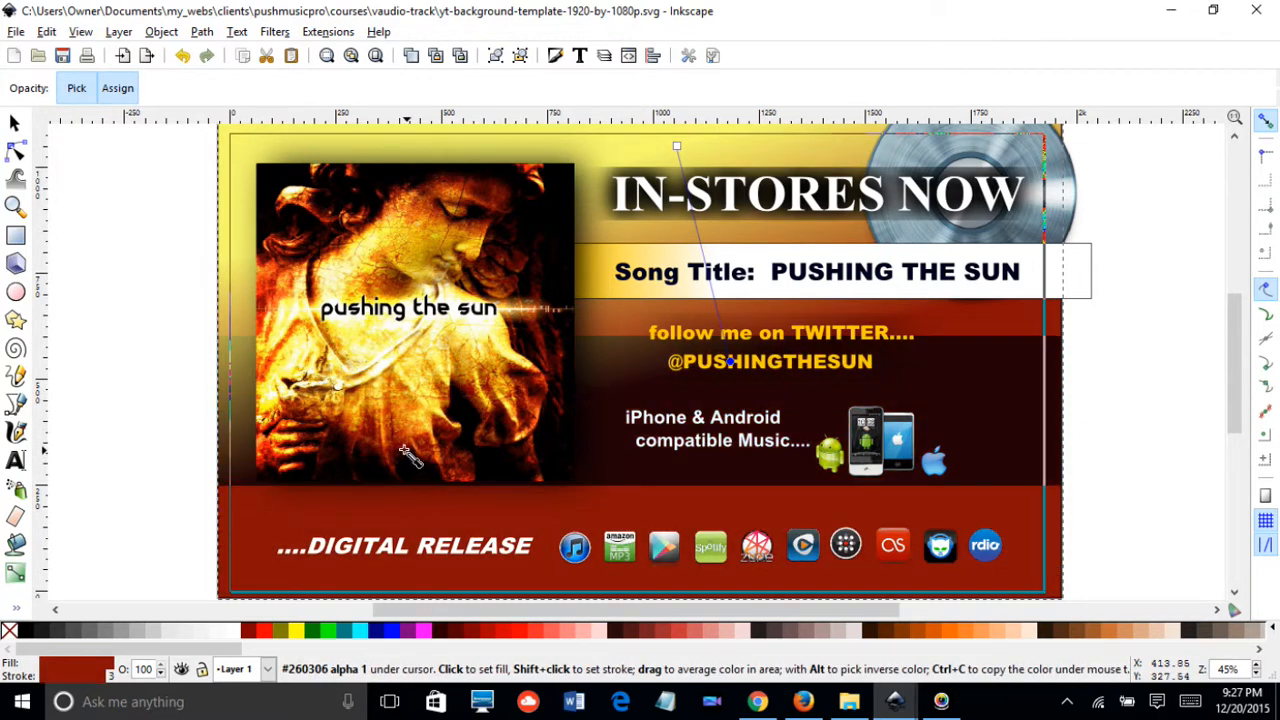
pyautogui.click(401, 448)
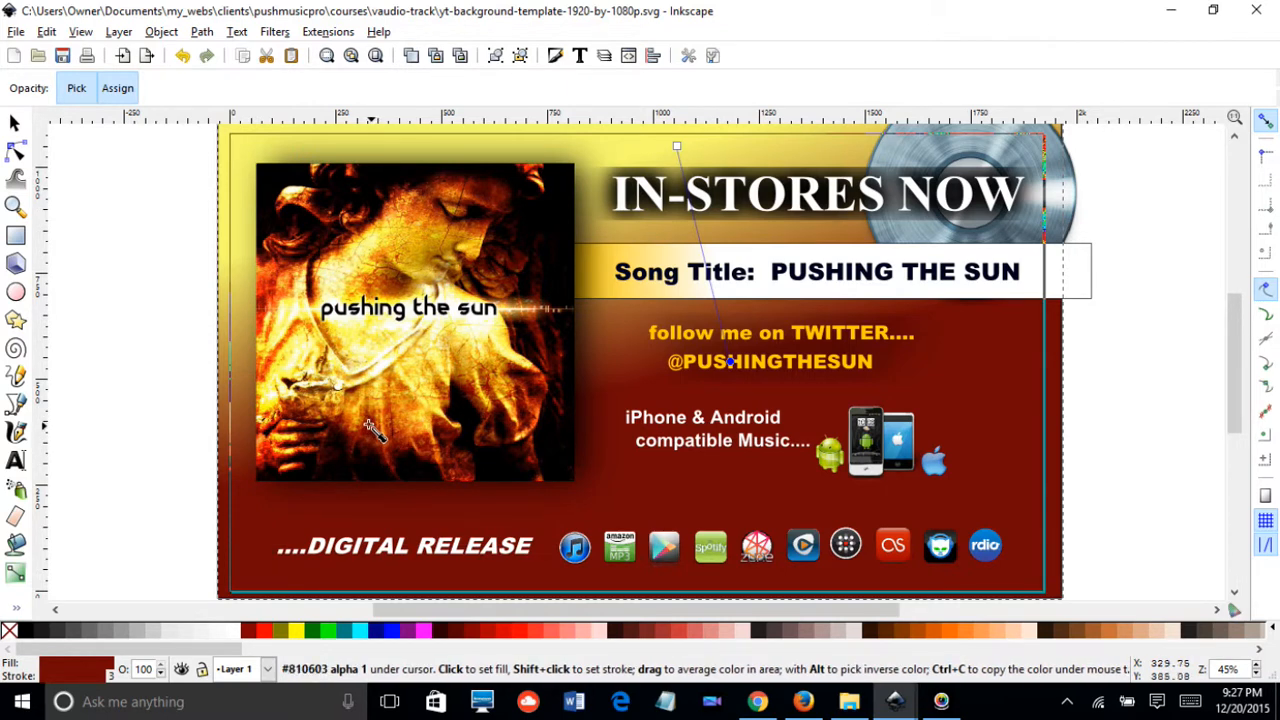
pyautogui.moveTo(382, 419); pyautogui.dragTo(378, 434)
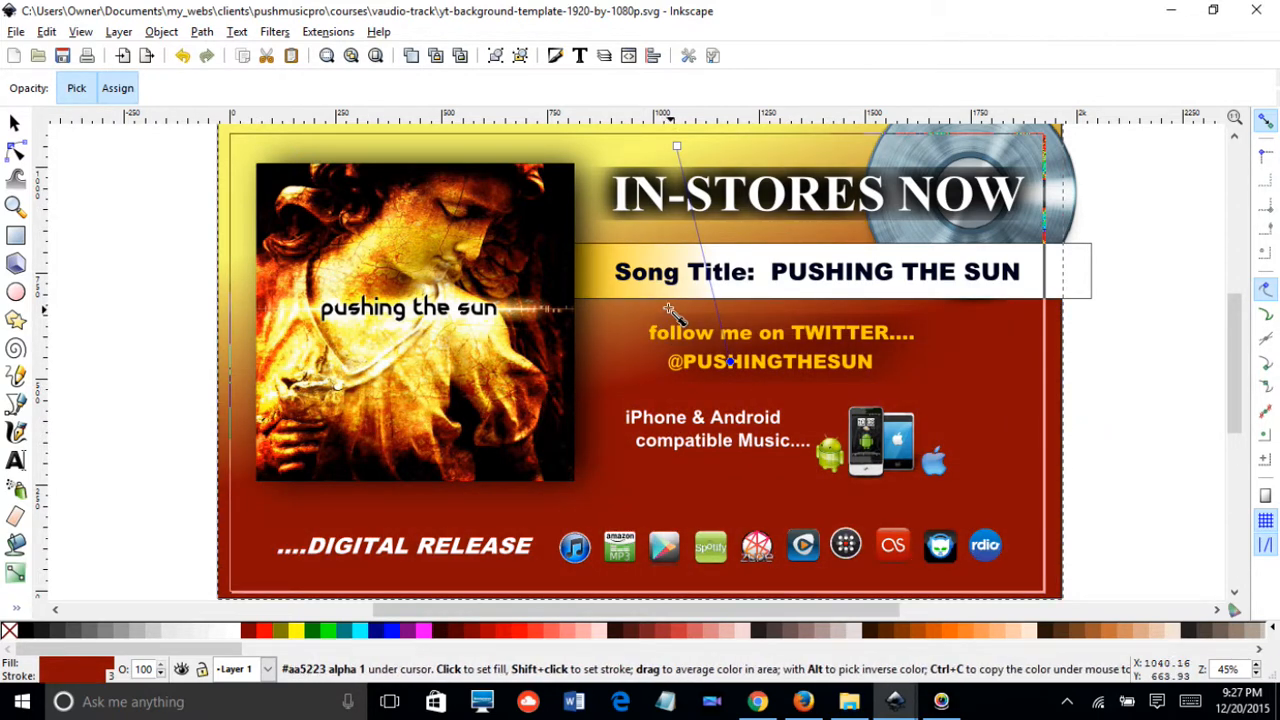
pyautogui.click(790, 253)
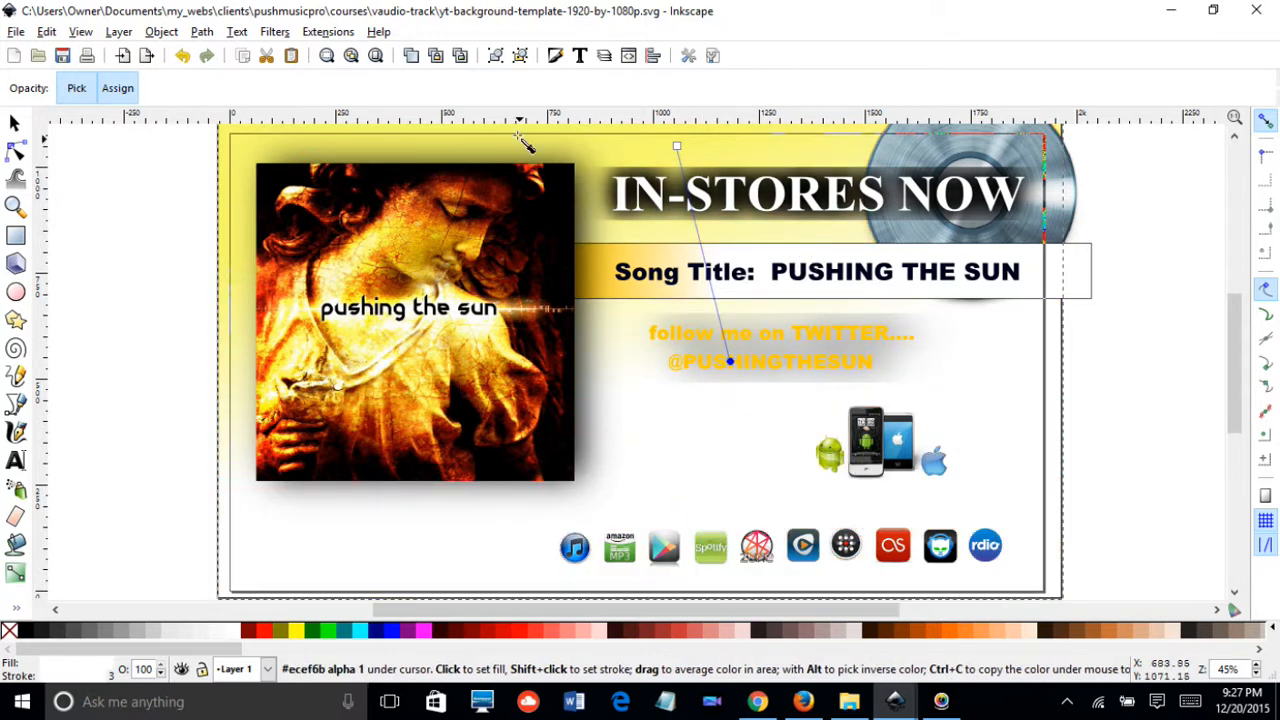
pyautogui.click(188, 57)
pyautogui.click(190, 58)
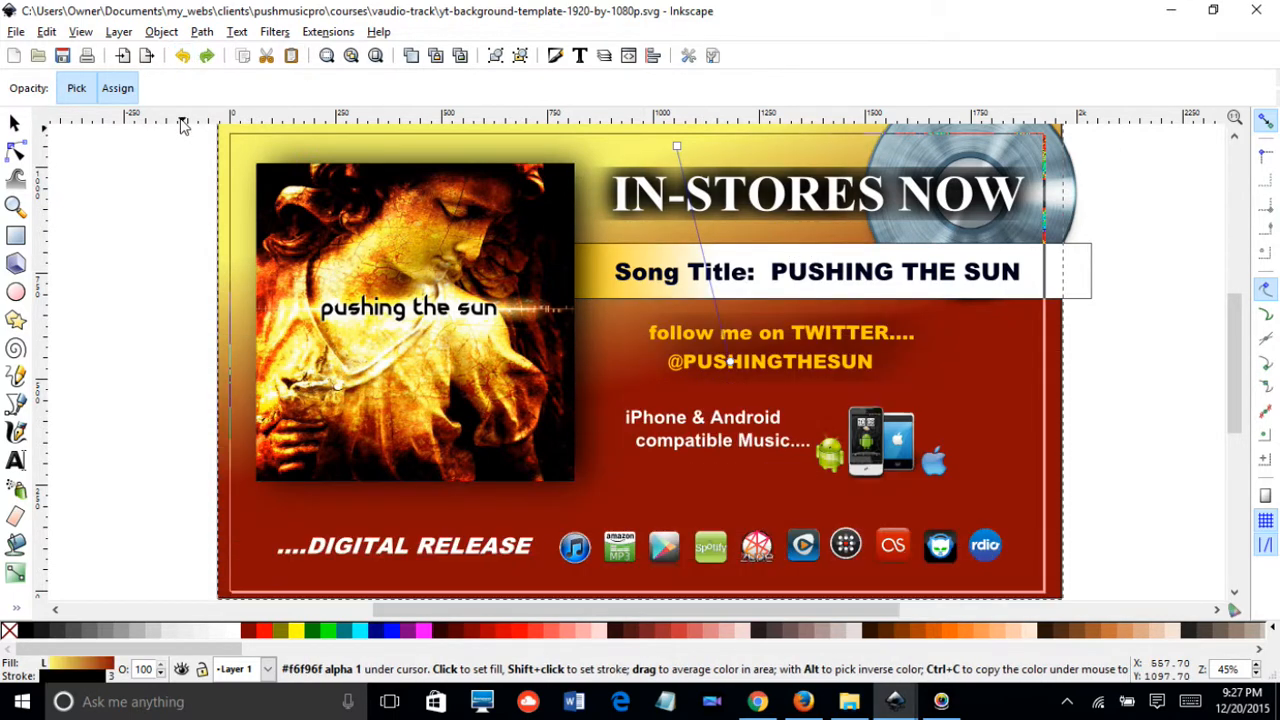
# Set the yellow gradient stop of the song title banner to no colour so that end fades to transparent, and deselect the banner.
pyautogui.click(14, 122)
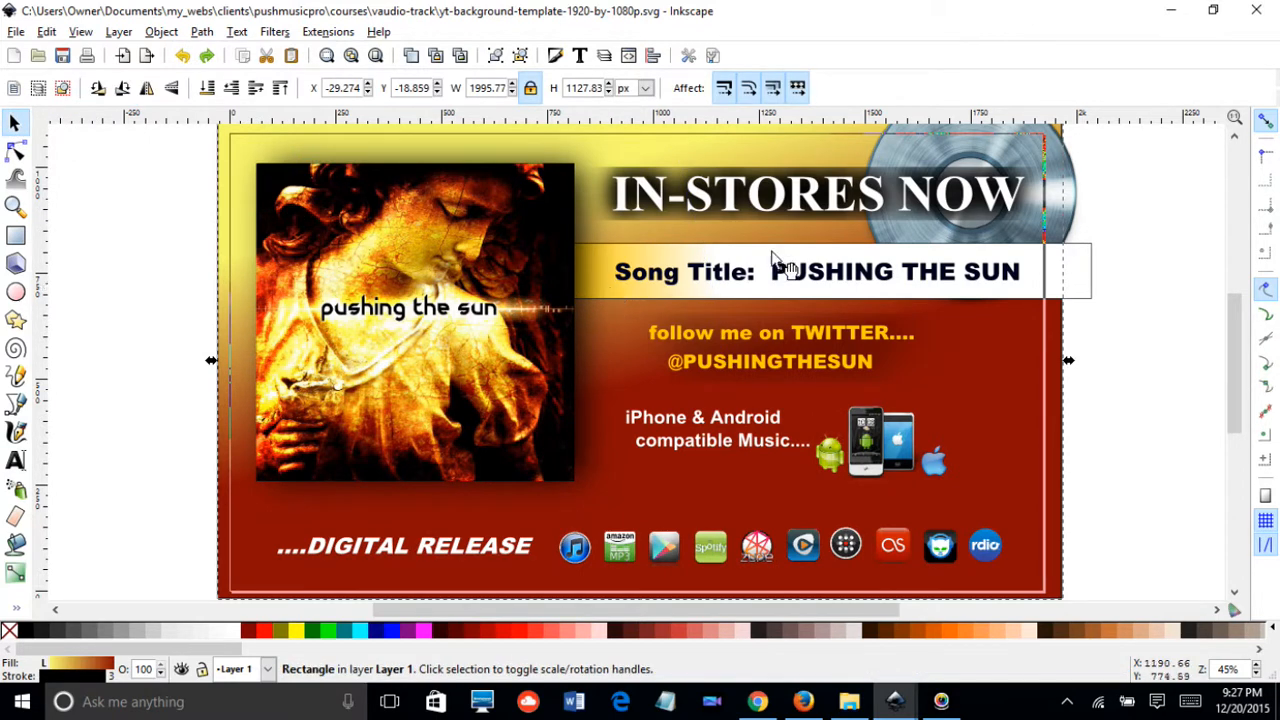
pyautogui.click(835, 250)
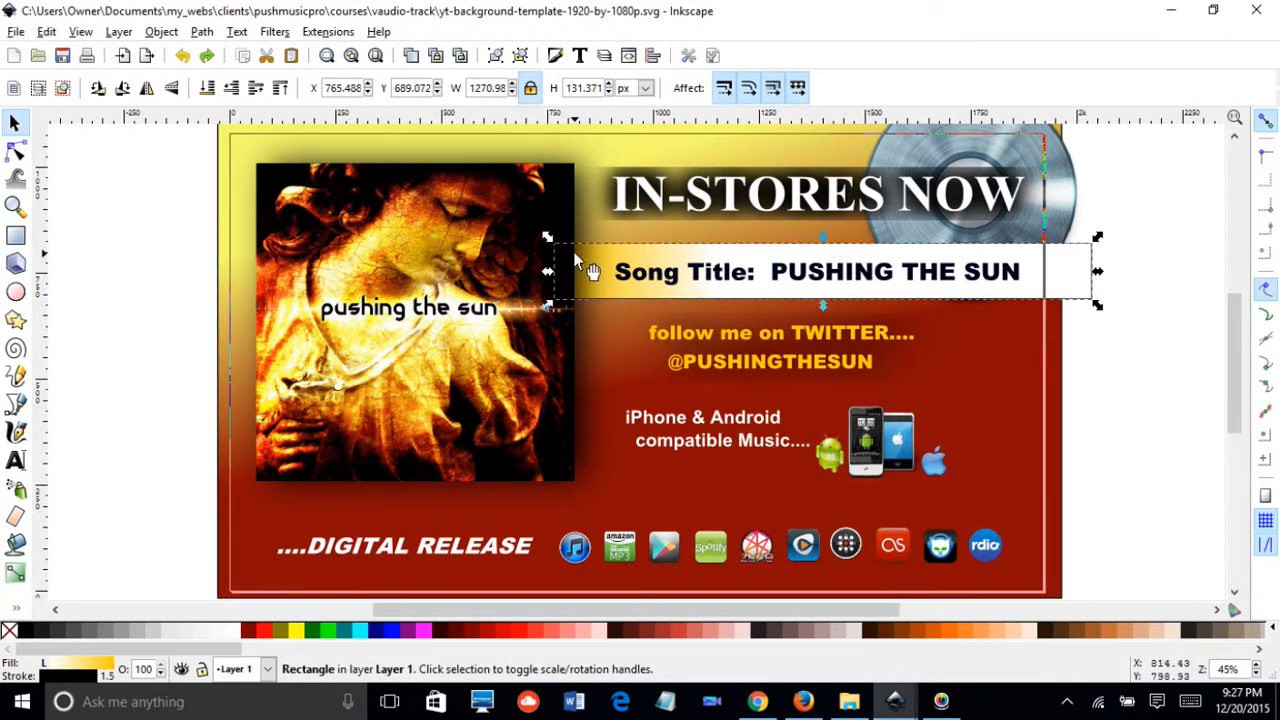
pyautogui.click(15, 573)
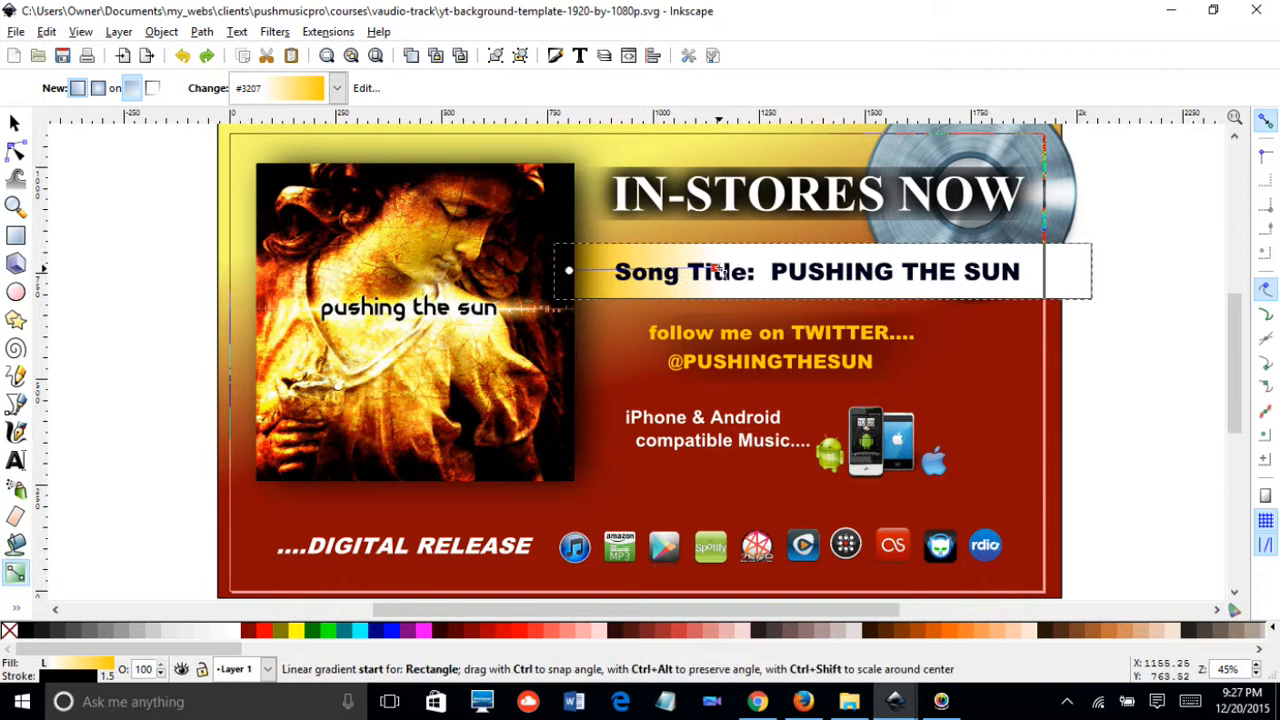
pyautogui.click(570, 272)
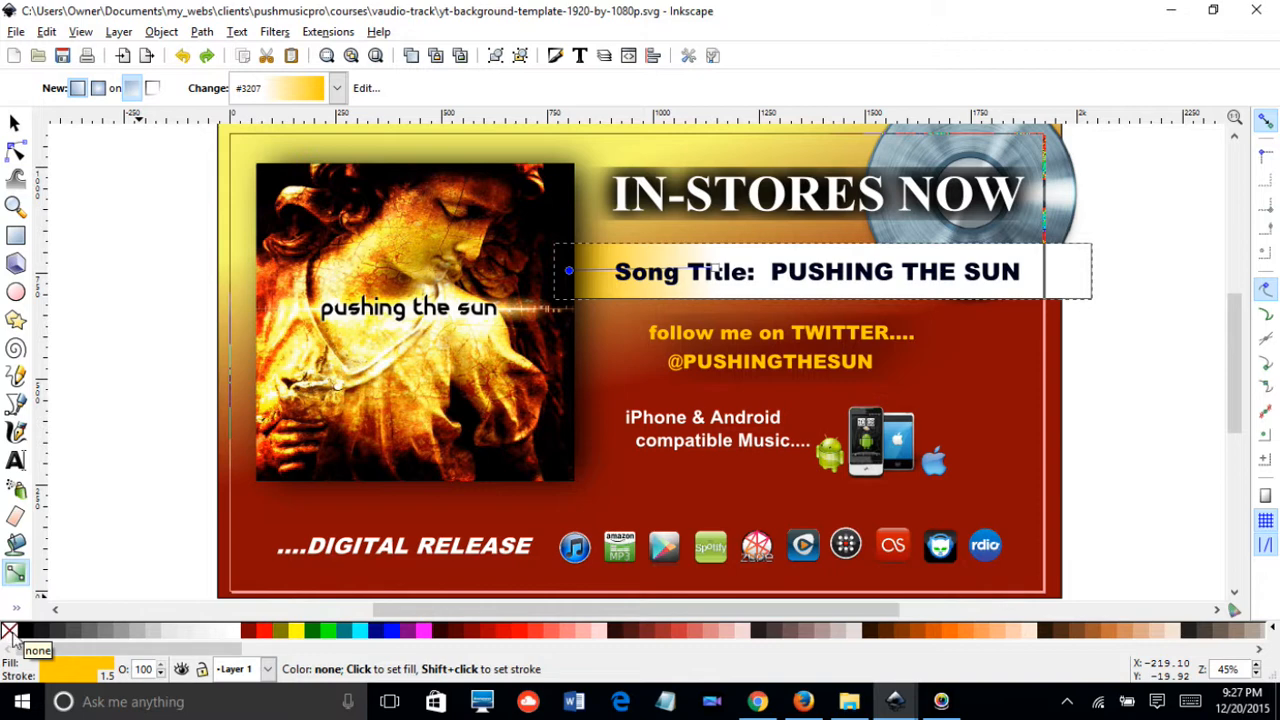
pyautogui.click(8, 633)
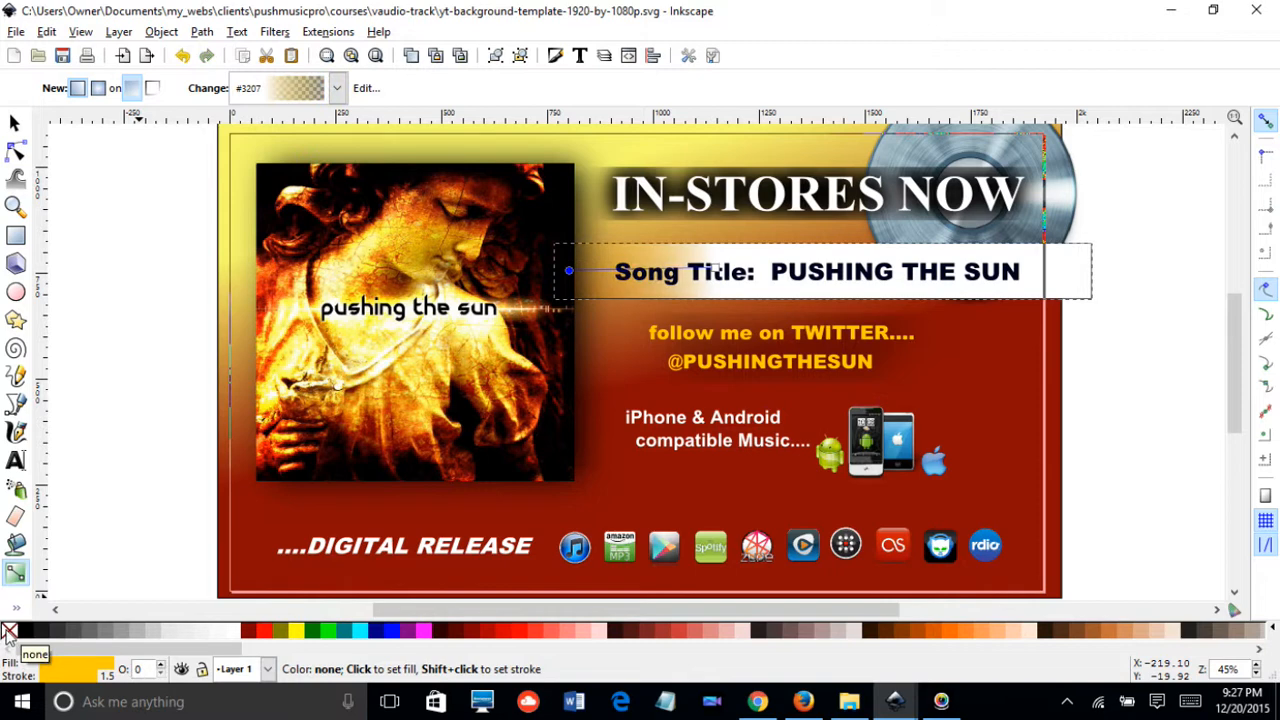
pyautogui.click(16, 122)
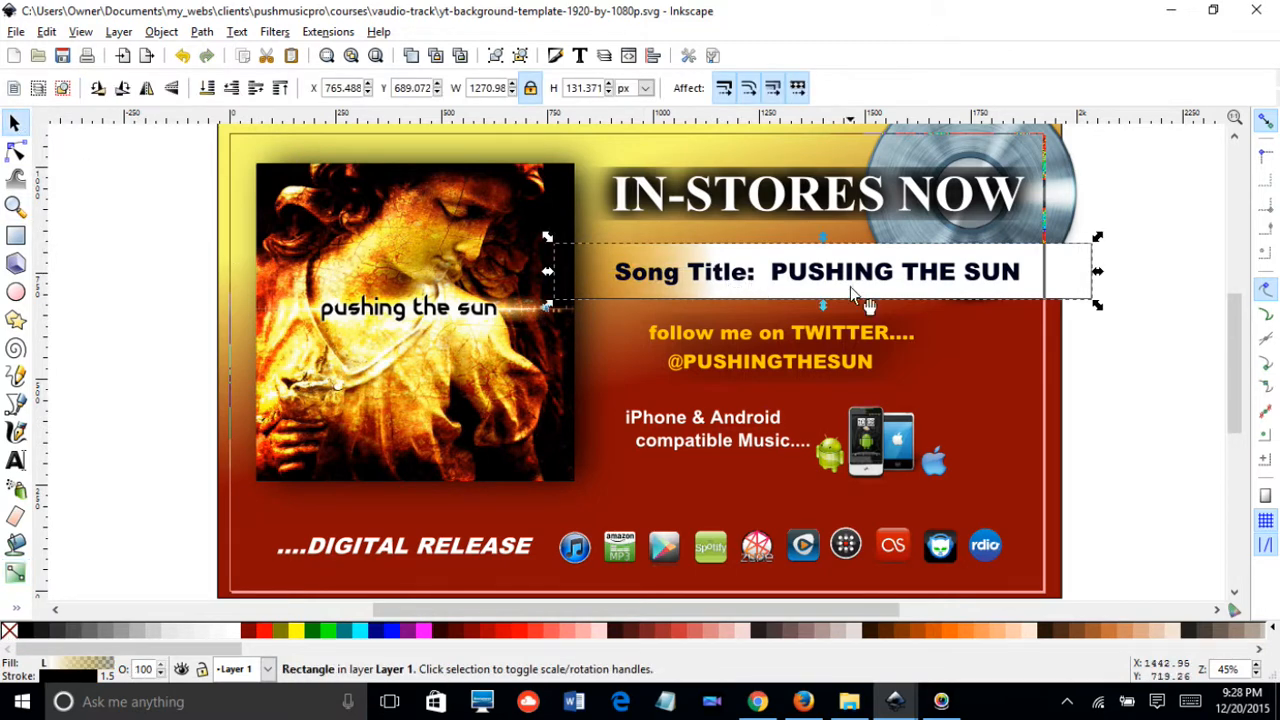
pyautogui.click(1098, 380)
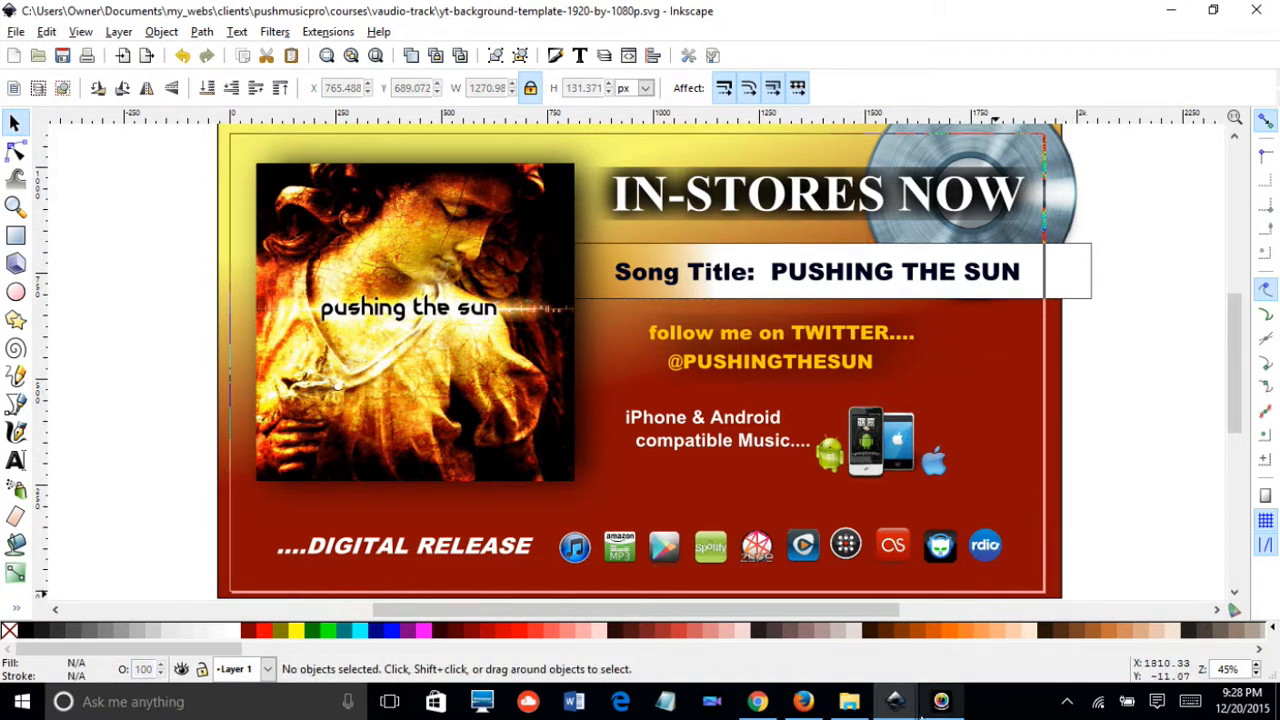
# View the other open design, pushingthesun-background-video-image-1920-by-1080p.png, and return to the template document.
pyautogui.moveTo(904, 712)
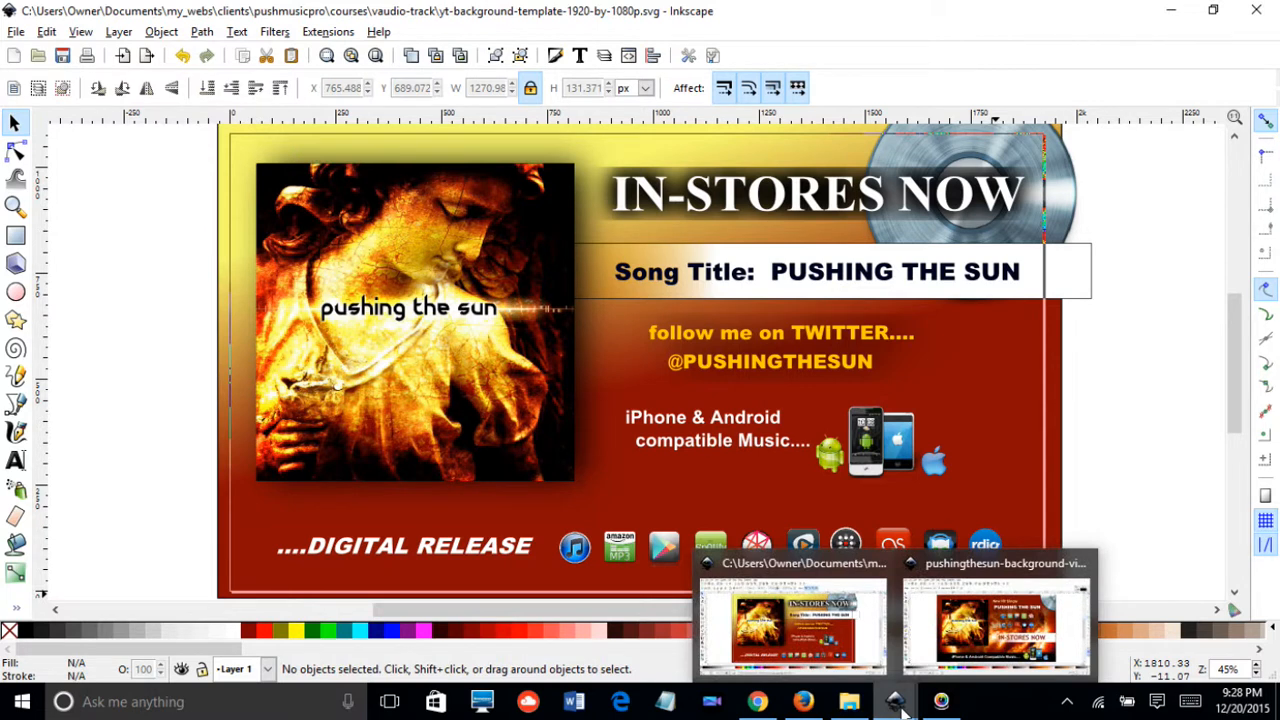
pyautogui.click(945, 648)
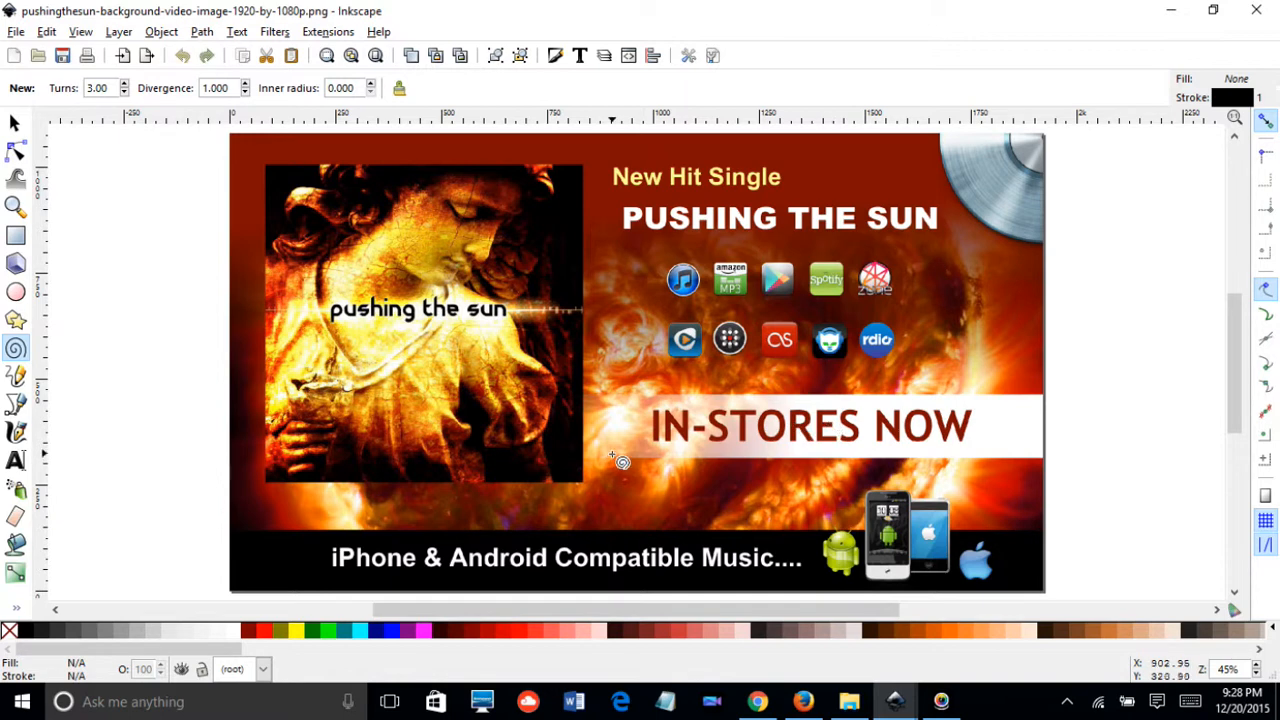
pyautogui.moveTo(897, 708)
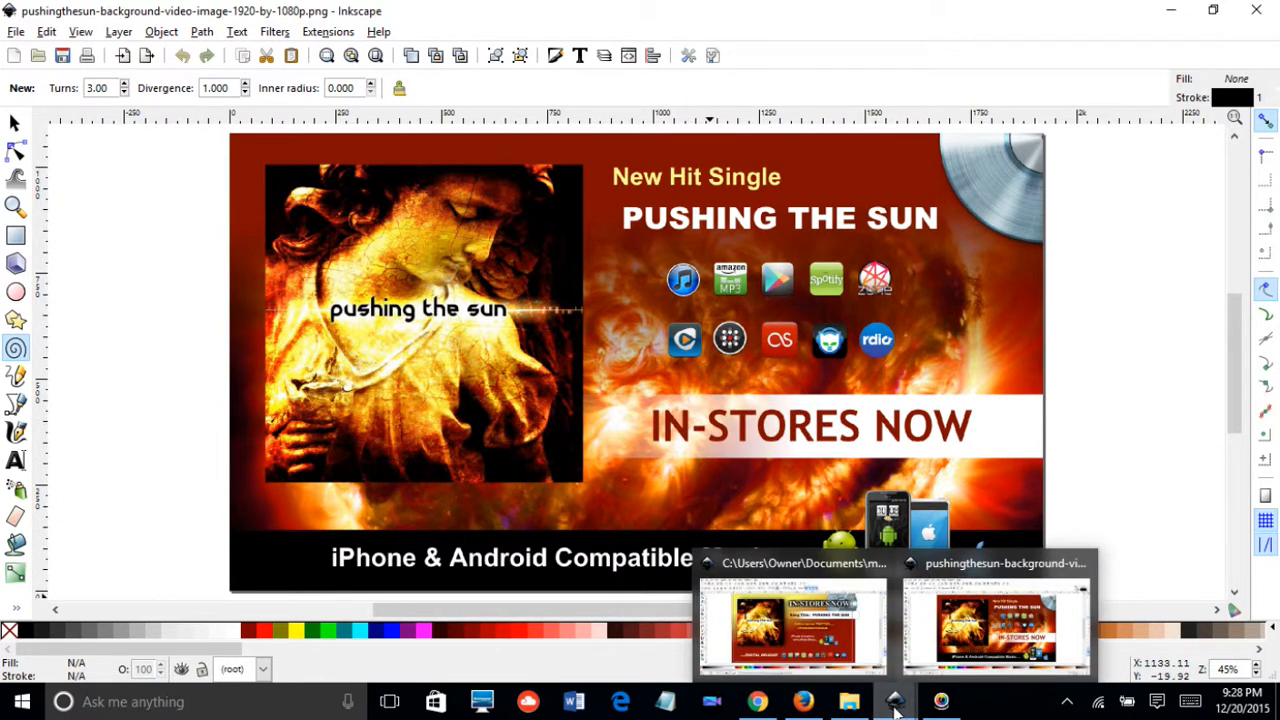
pyautogui.click(855, 649)
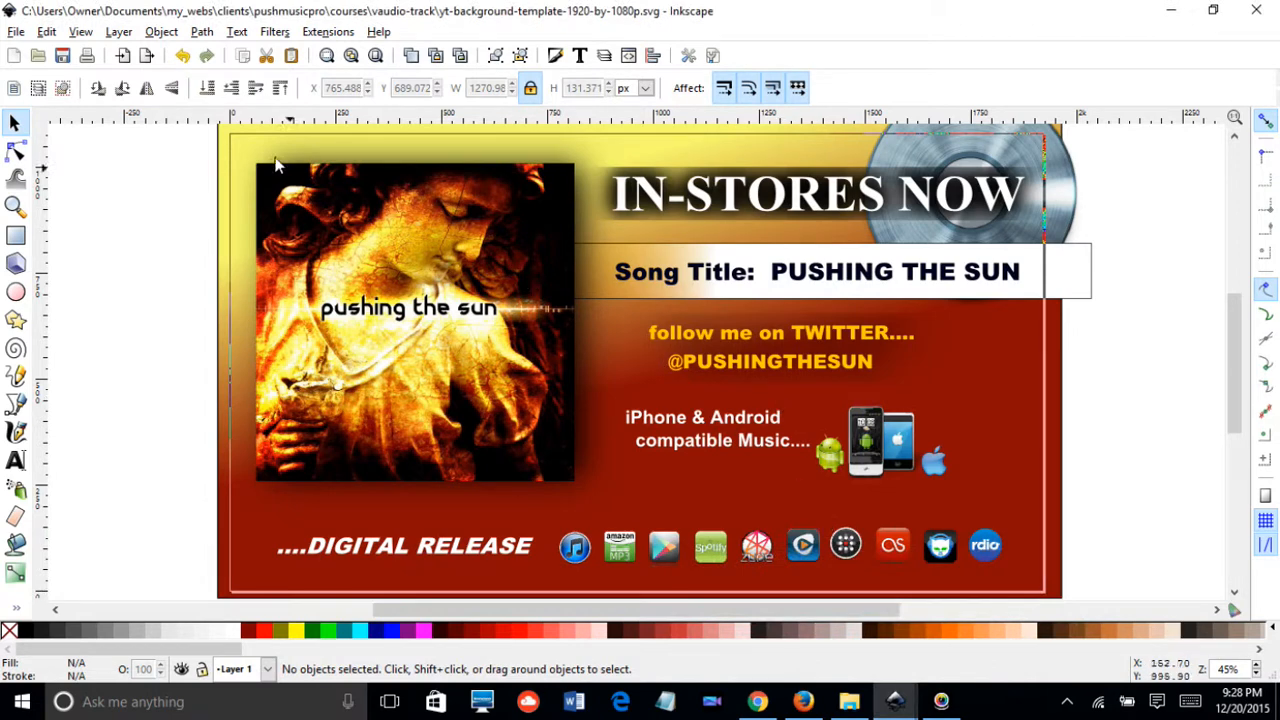
# Save the document as a new Inkscape SVG named "pushingthesun-t-background-template-1920-by-1080p" in the vaudio-track folder.
pyautogui.click(17, 32)
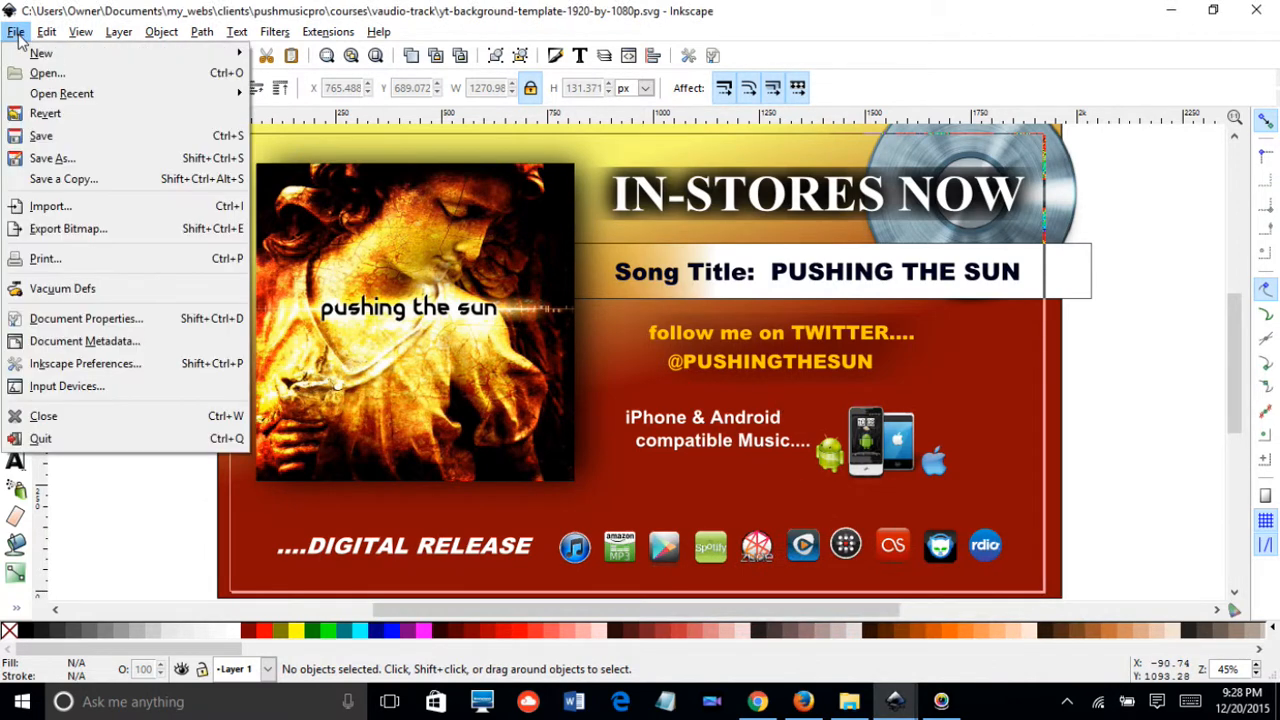
pyautogui.click(62, 160)
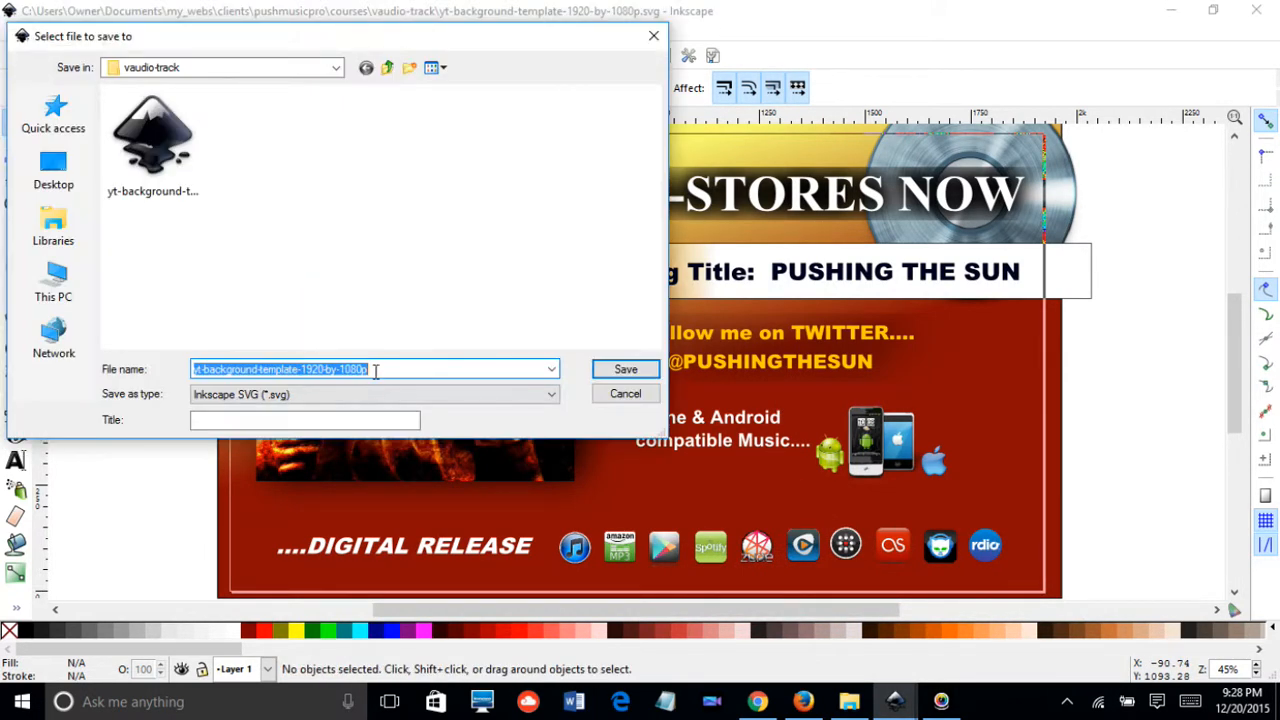
pyautogui.click(378, 368)
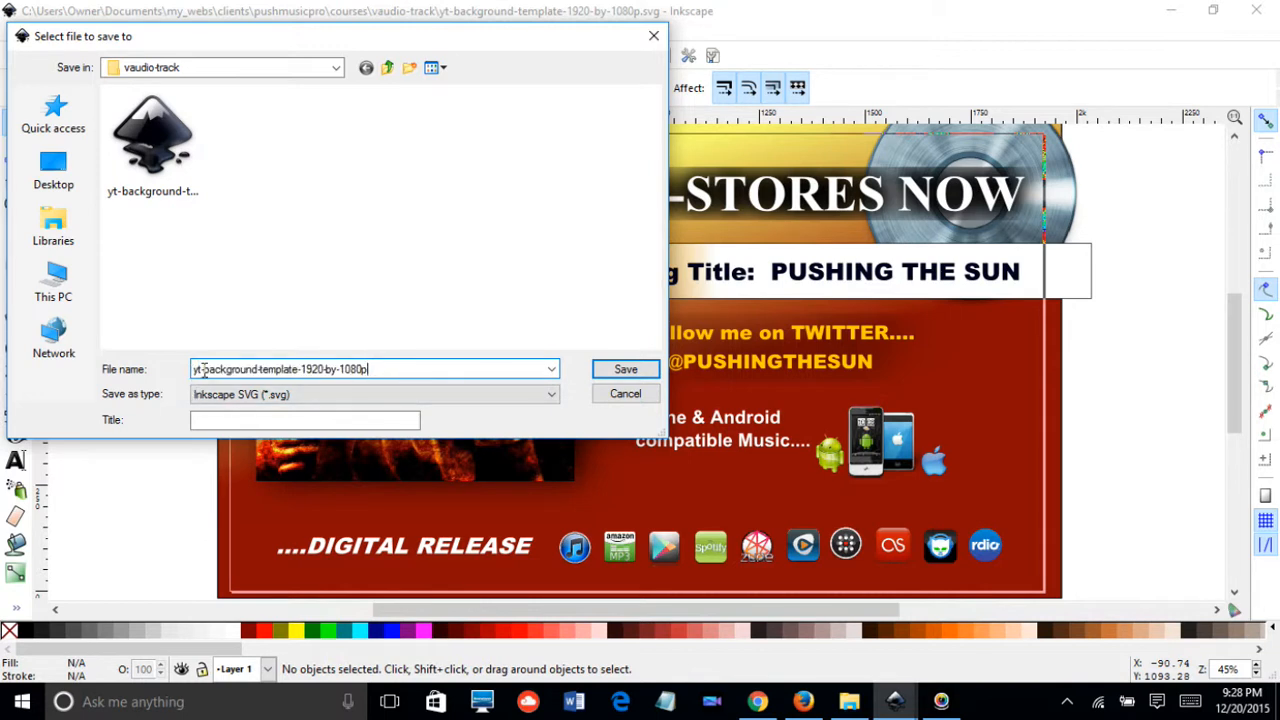
pyautogui.moveTo(201, 366); pyautogui.dragTo(194, 369)
pyautogui.write('PUSH')
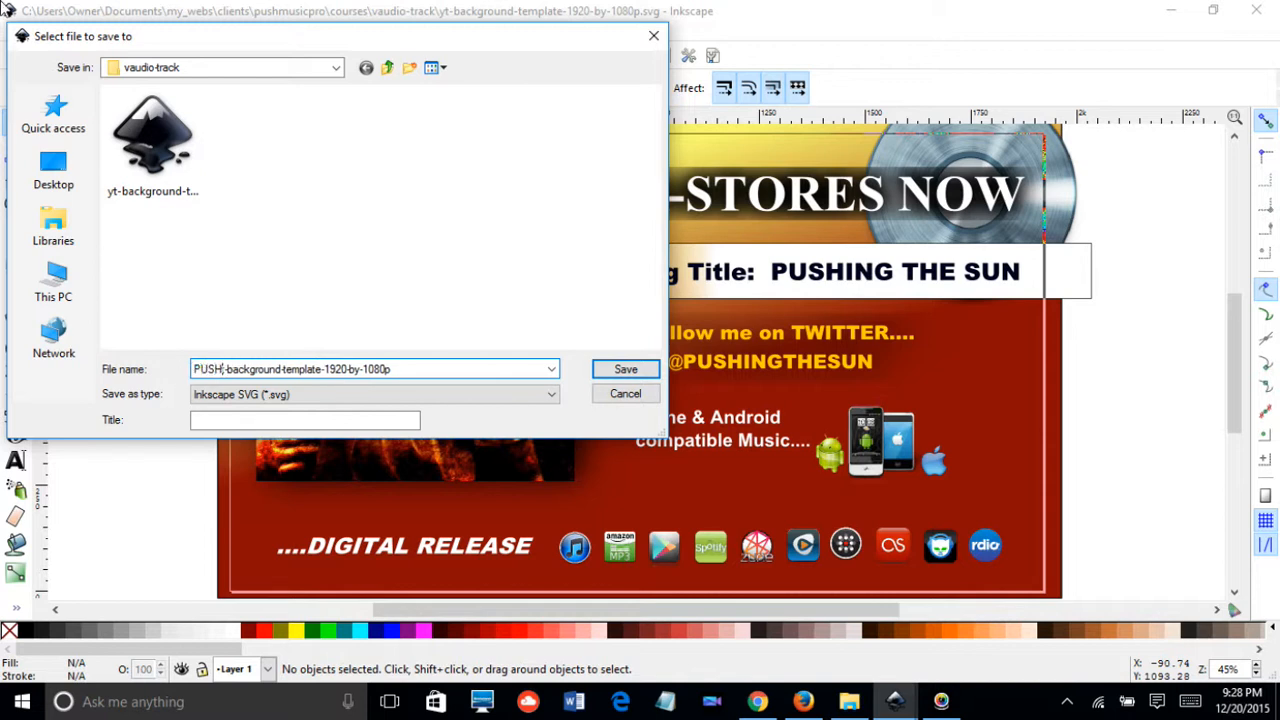
pyautogui.press('BackSpace')
pyautogui.press('BackSpace')
pyautogui.press('BackSpace')
pyautogui.press('BackSpace')
pyautogui.write('pushuing')
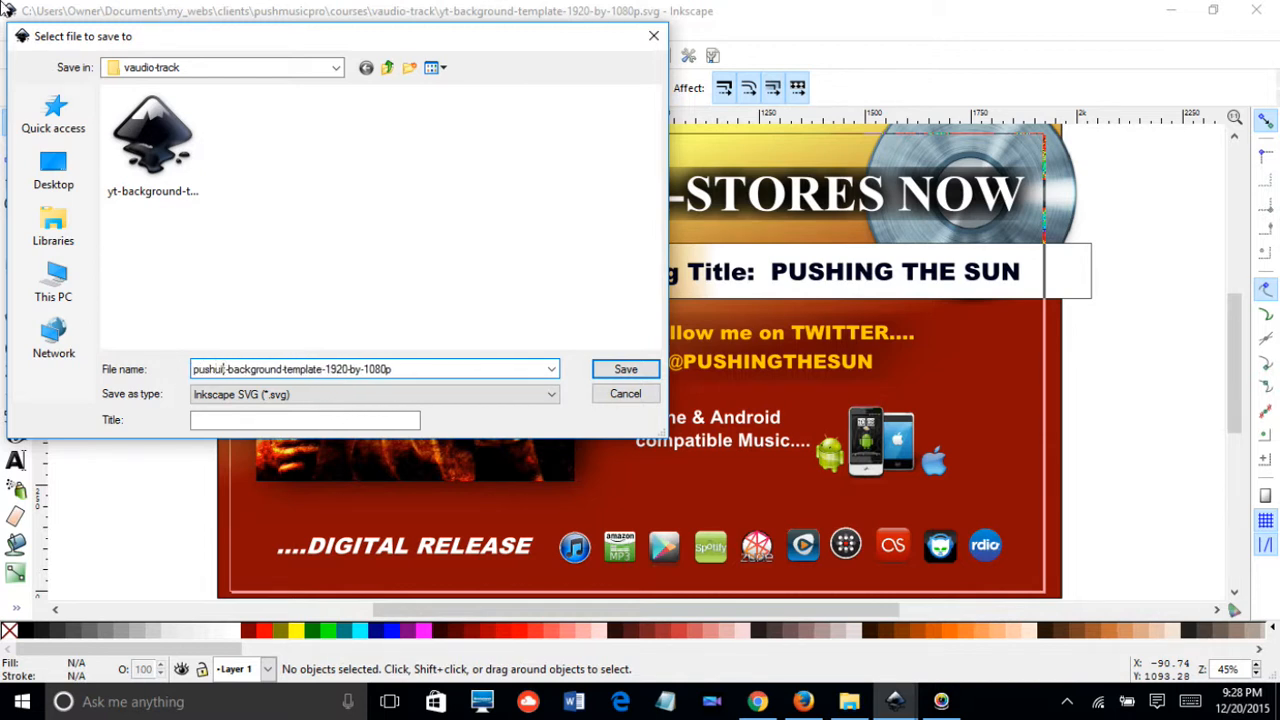
pyautogui.press('BackSpace')
pyautogui.press('BackSpace')
pyautogui.press('BackSpace')
pyautogui.press('BackSpace')
pyautogui.press('BackSpace')
pyautogui.write('ing')
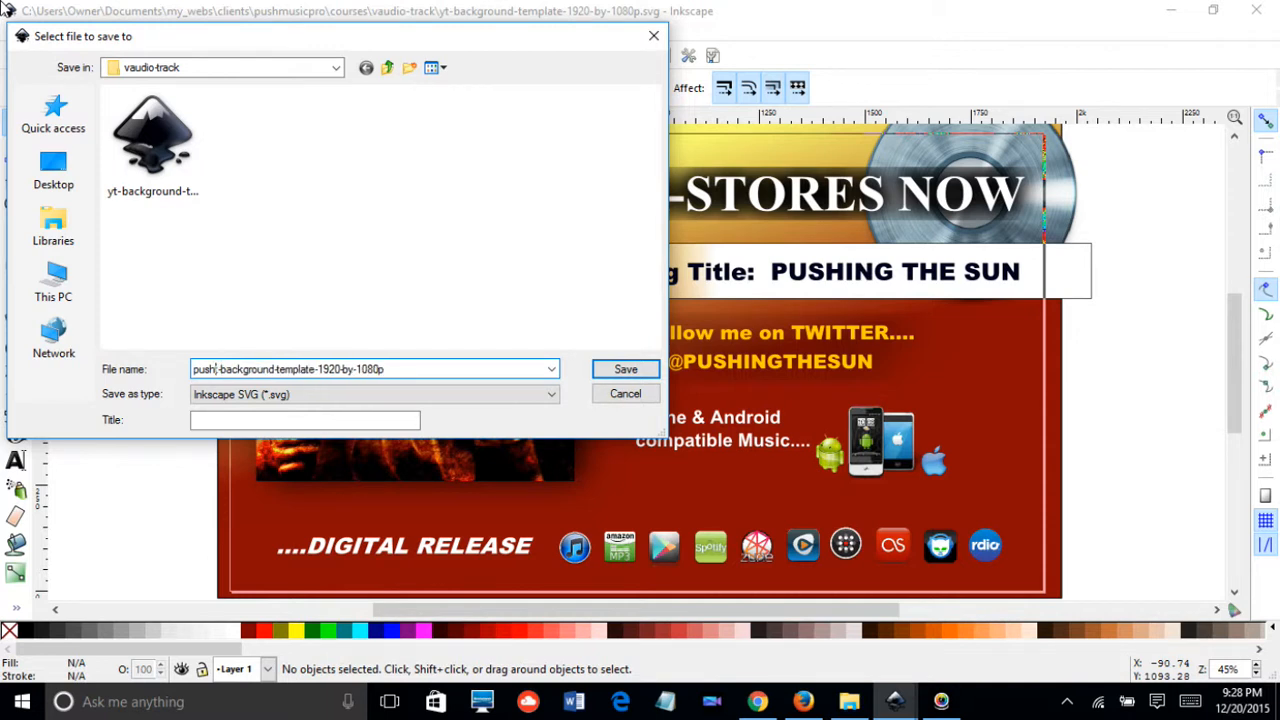
pyautogui.write('the')
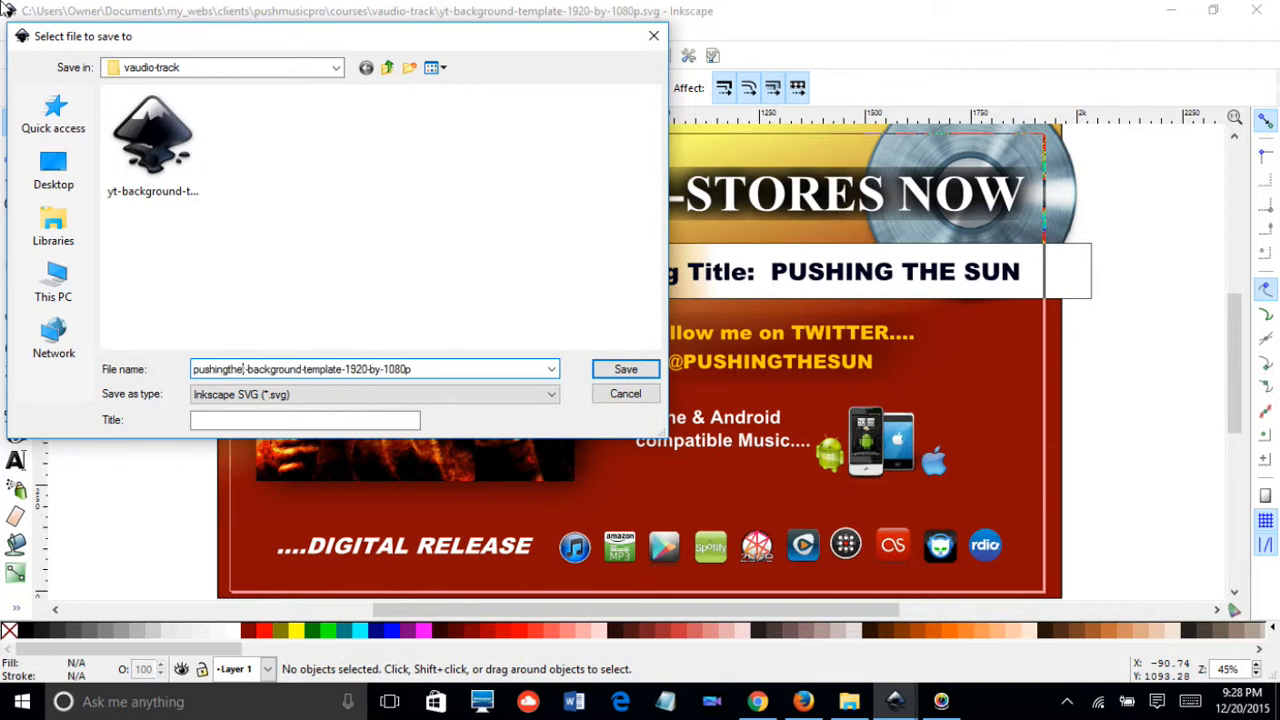
pyautogui.write('sun')
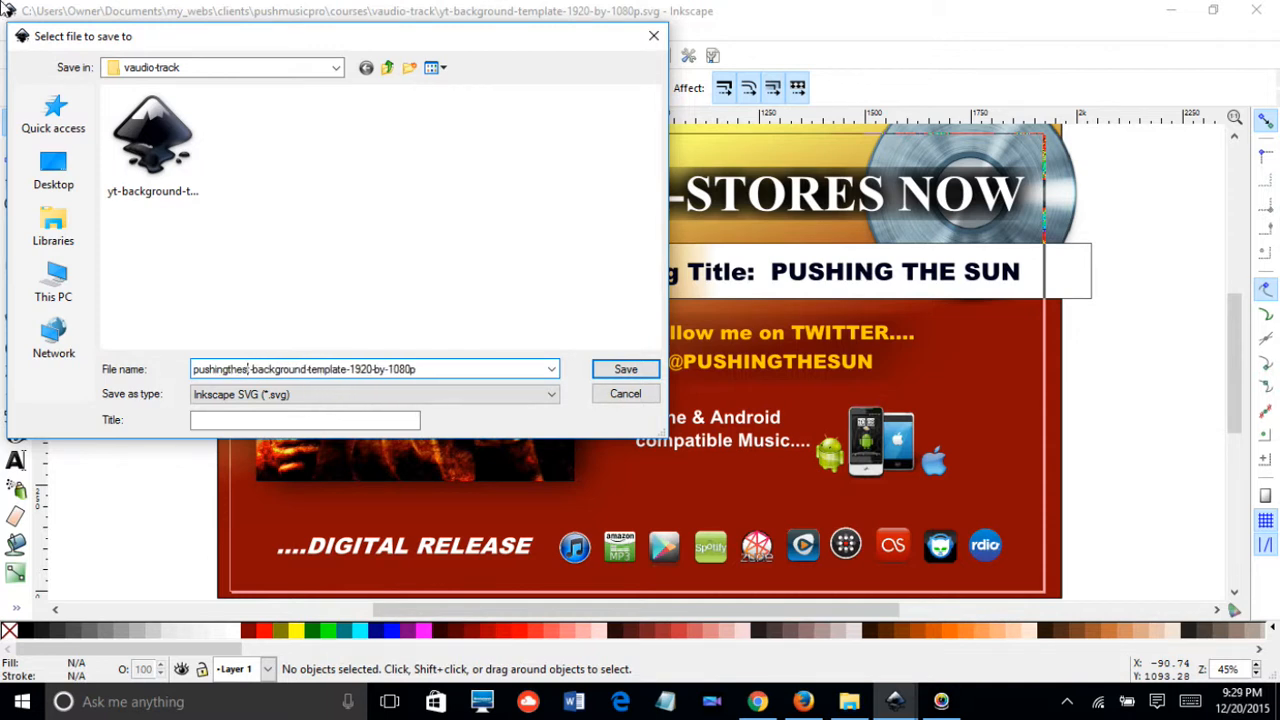
pyautogui.write('-')
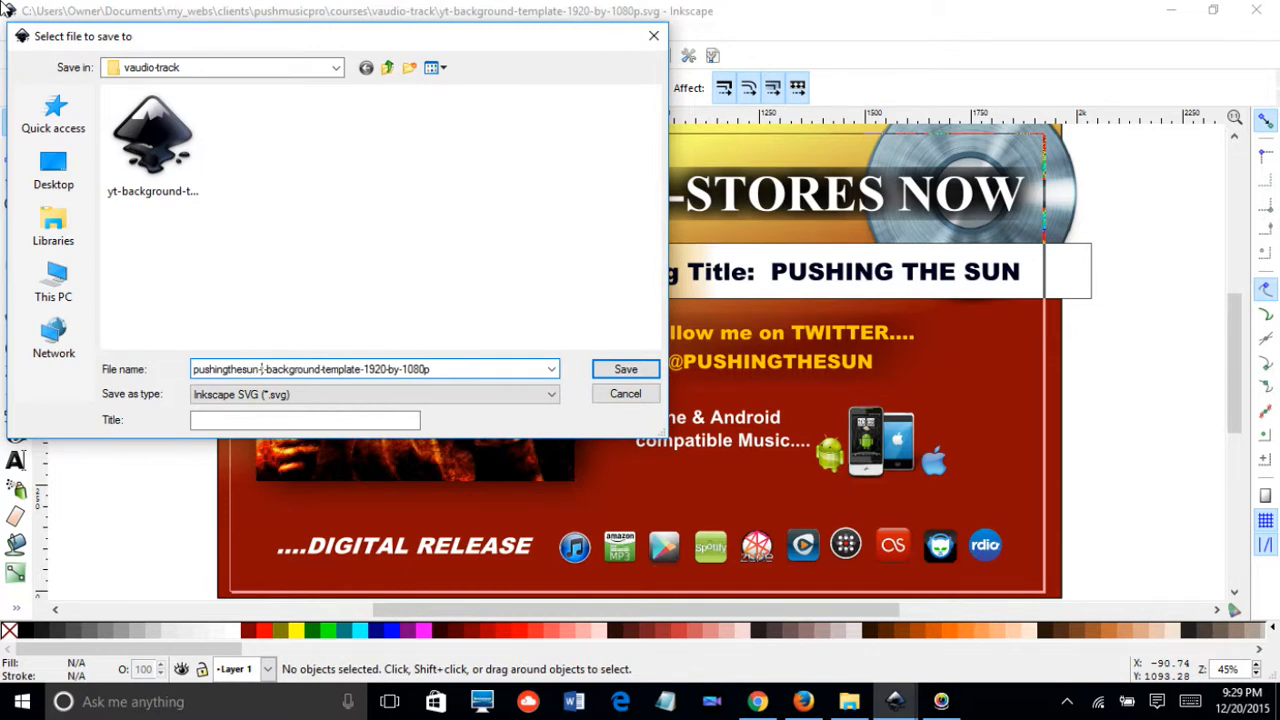
pyautogui.click(630, 370)
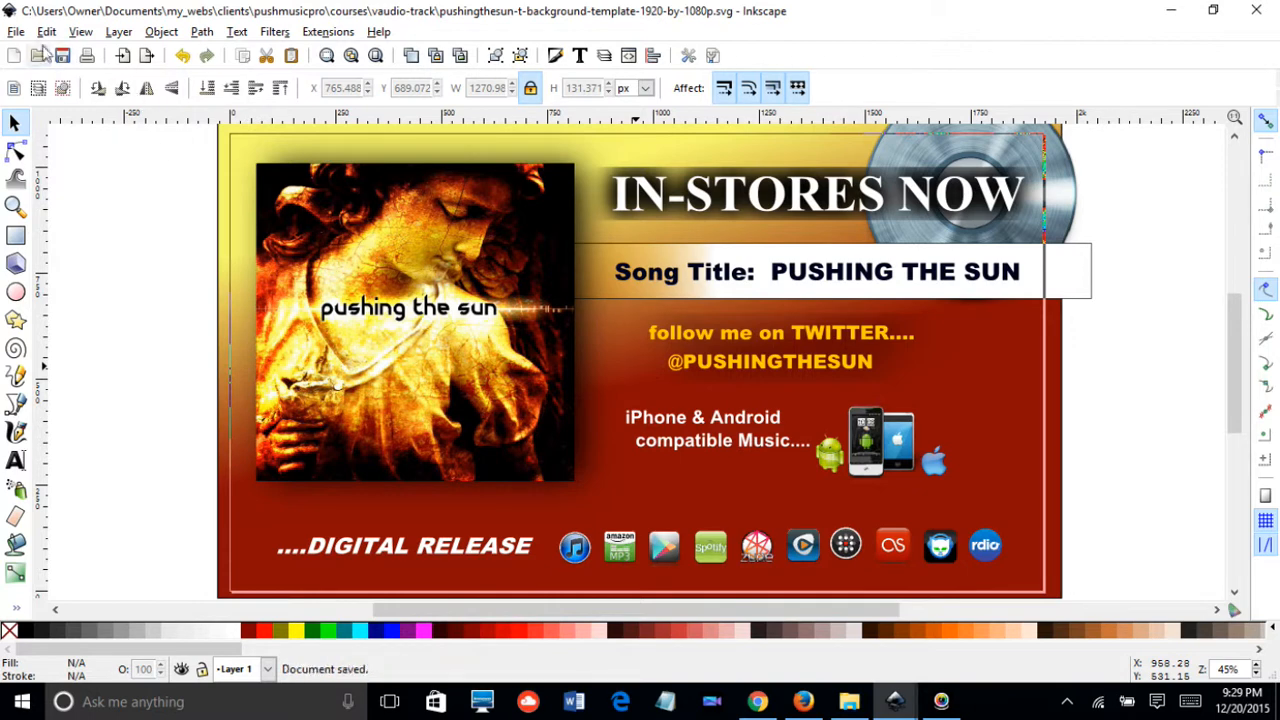
# Start a bitmap export of the design and choose the vaudio-track folder inside courses as its destination.
pyautogui.click(16, 33)
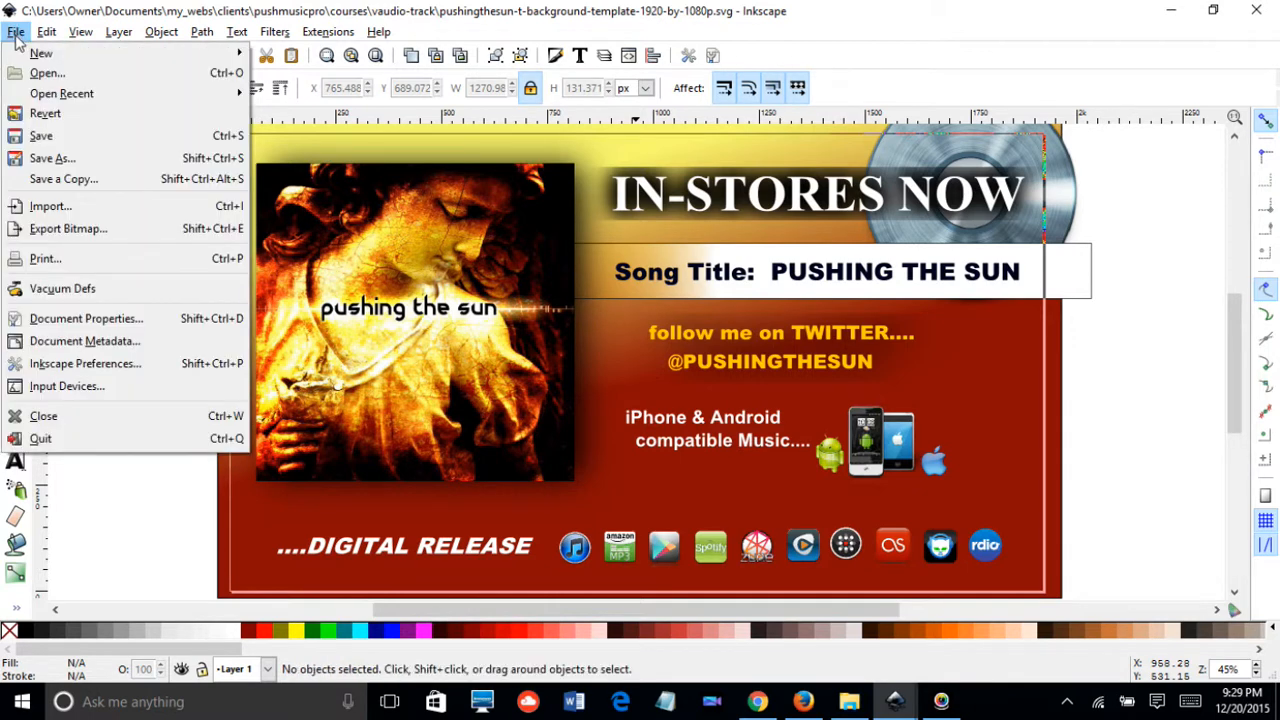
pyautogui.click(68, 230)
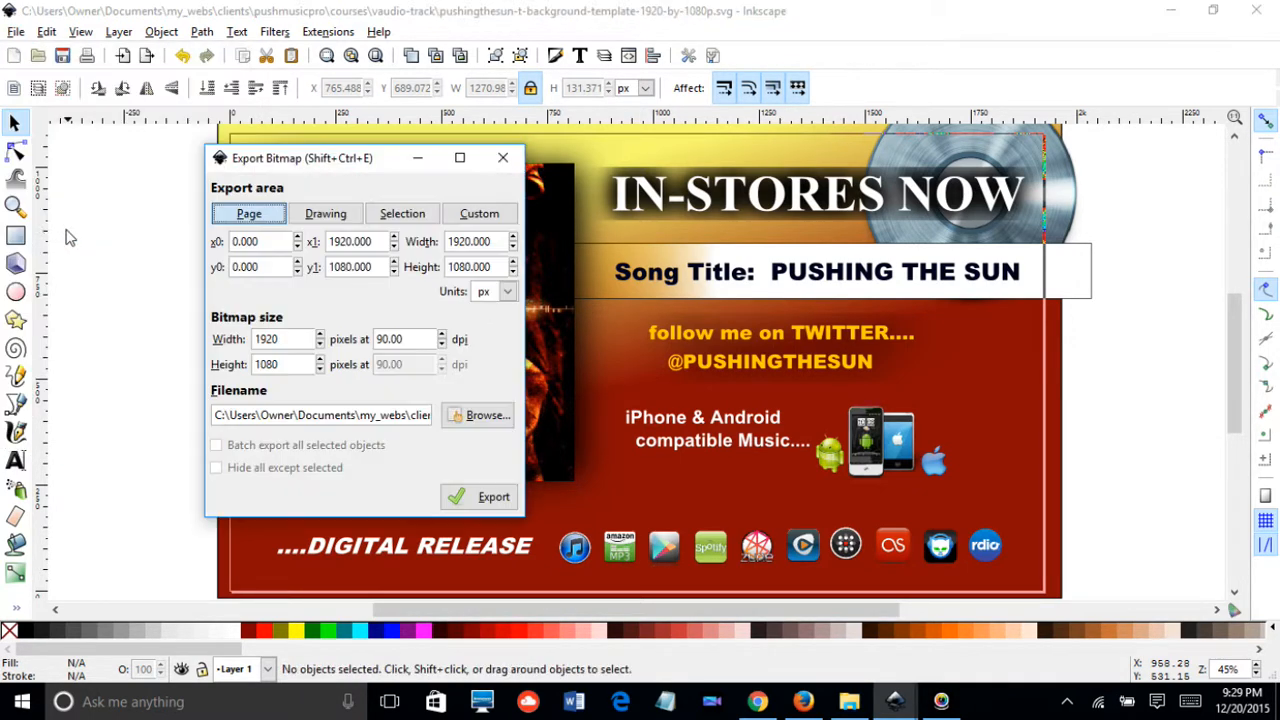
pyautogui.moveTo(407, 418); pyautogui.dragTo(452, 432)
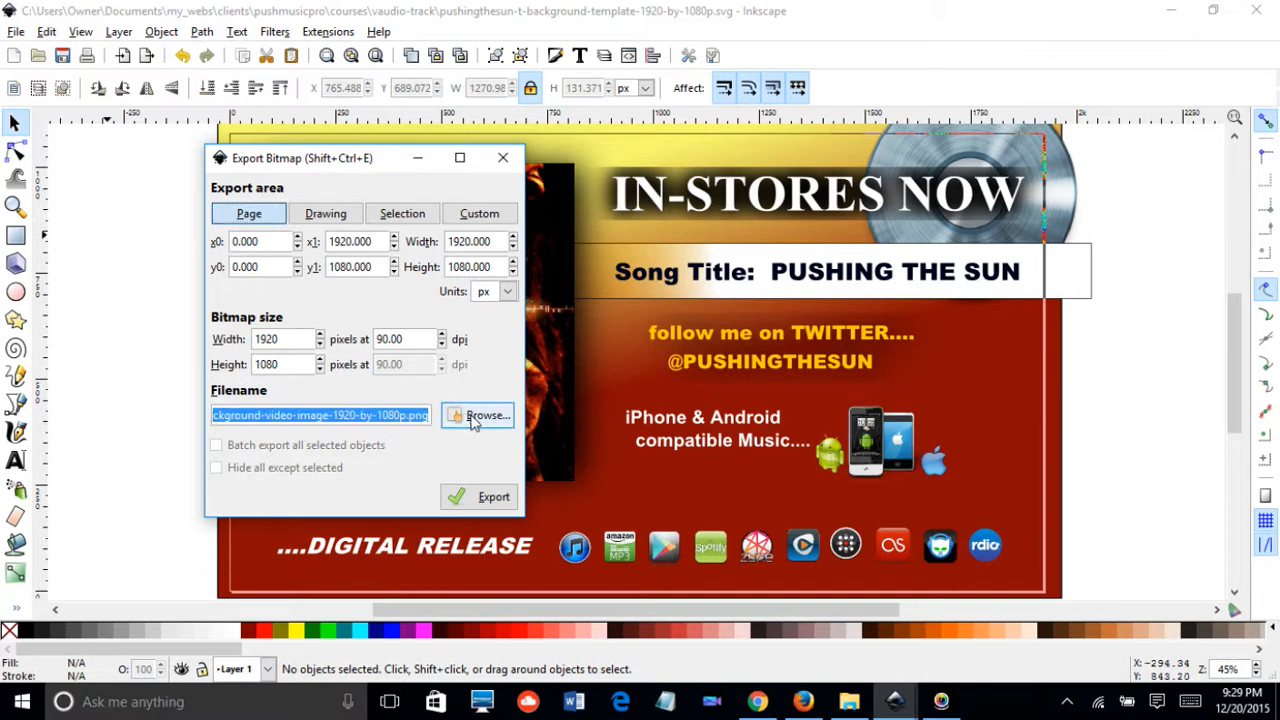
pyautogui.click(474, 420)
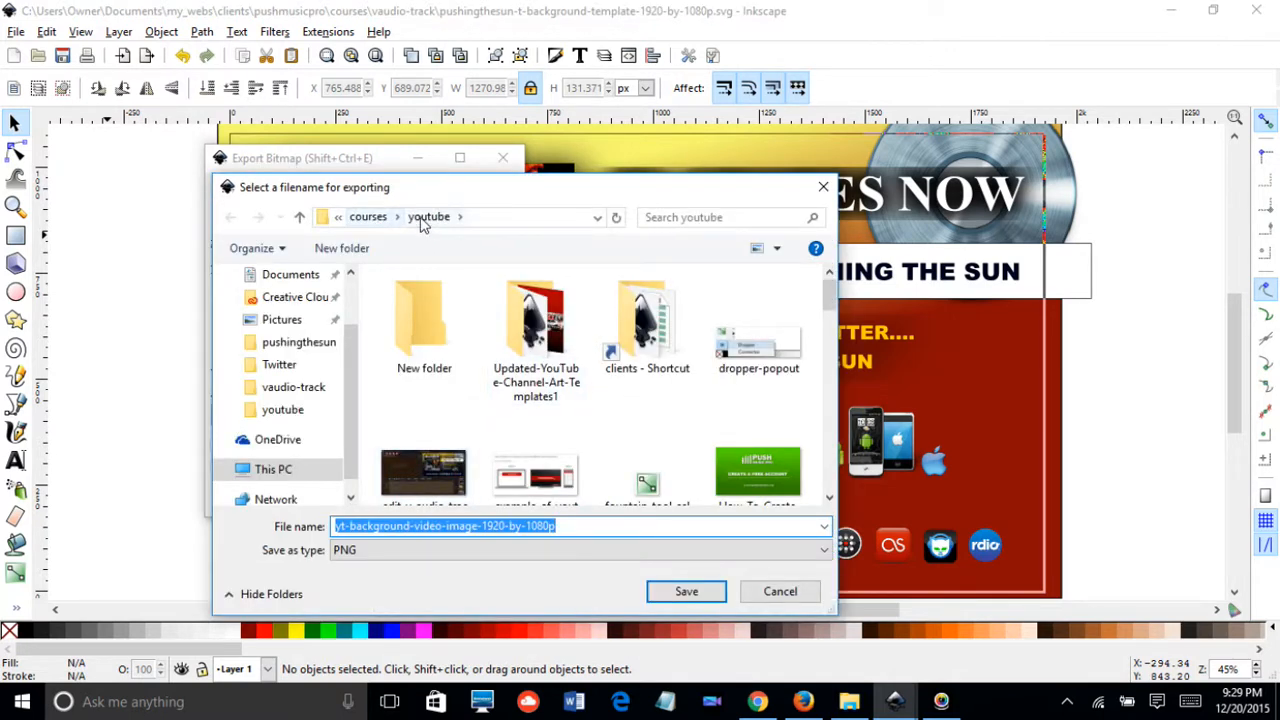
pyautogui.click(370, 217)
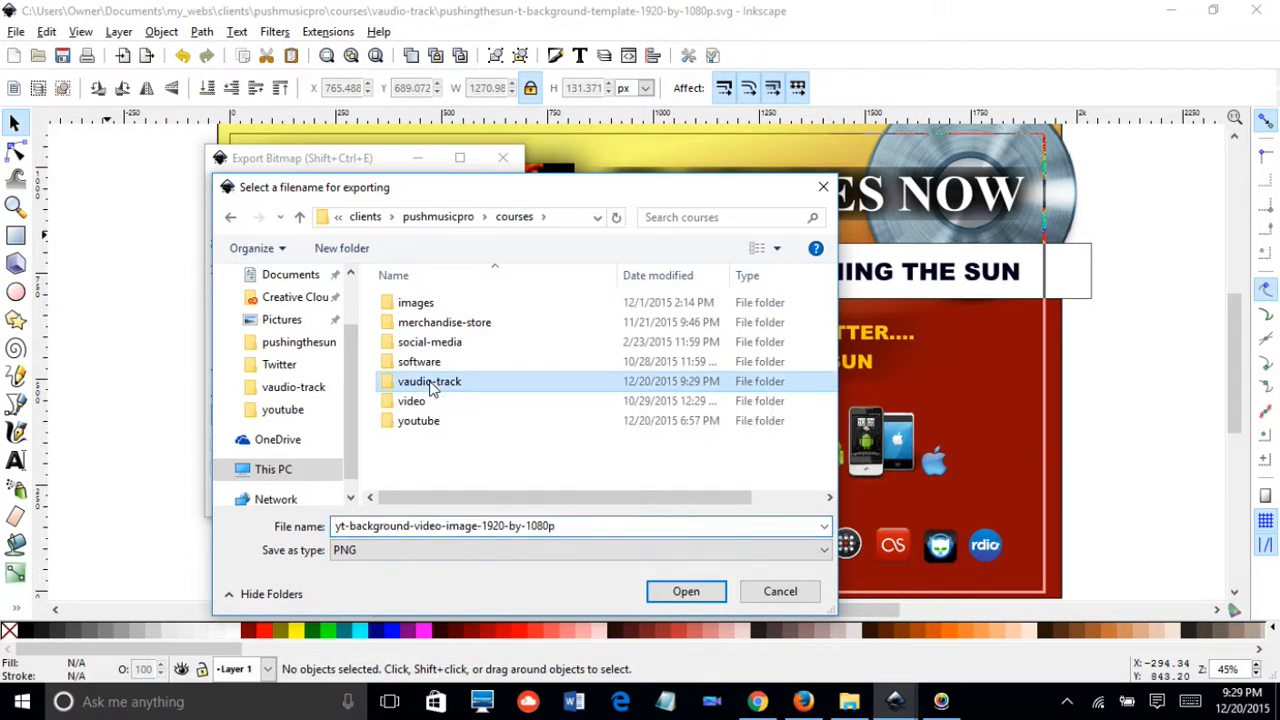
pyautogui.doubleClick(431, 384)
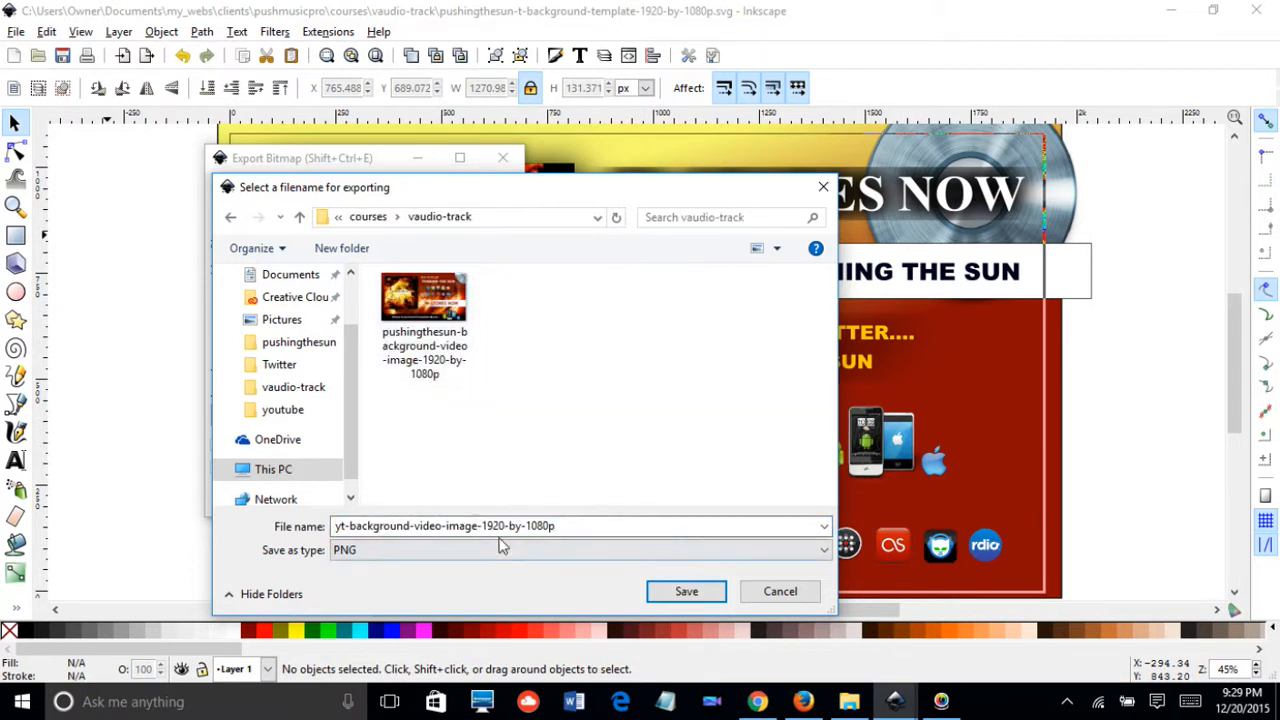
# Name the PNG export file "pushingthesun2-background-video-image-1920-by-1080p" and accept the file name.
pyautogui.click(350, 526)
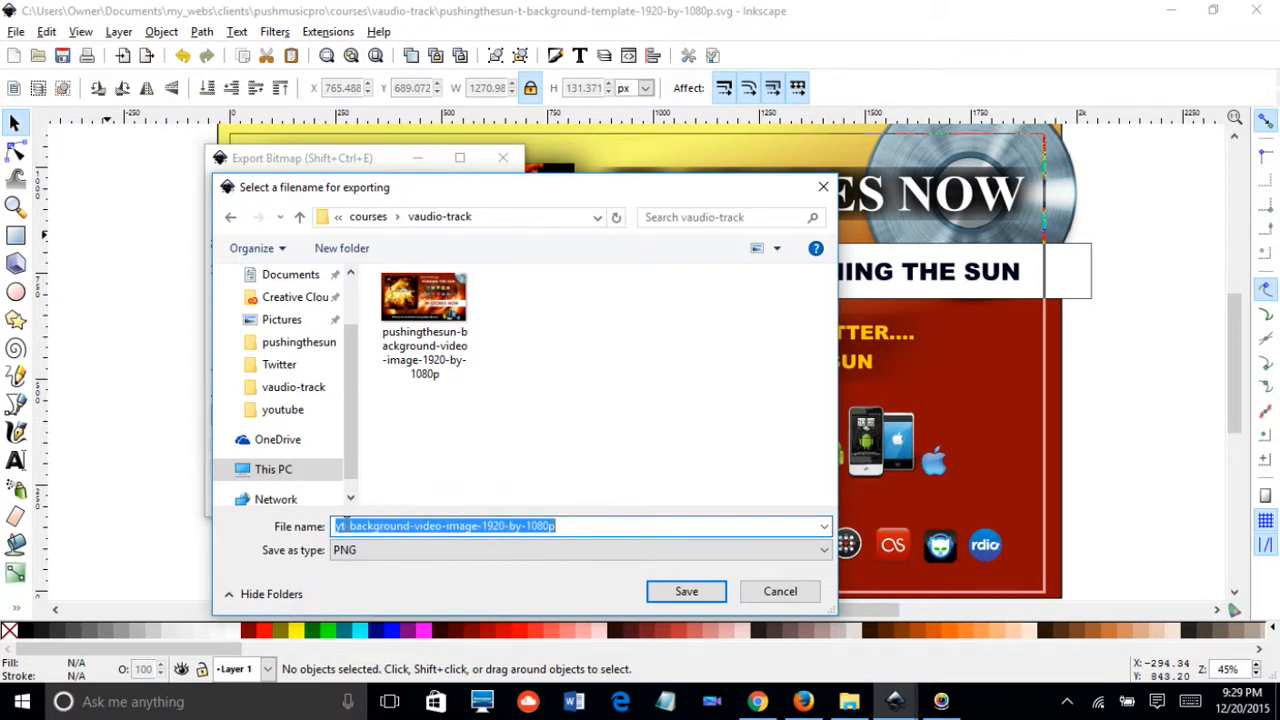
pyautogui.moveTo(346, 526); pyautogui.dragTo(336, 525)
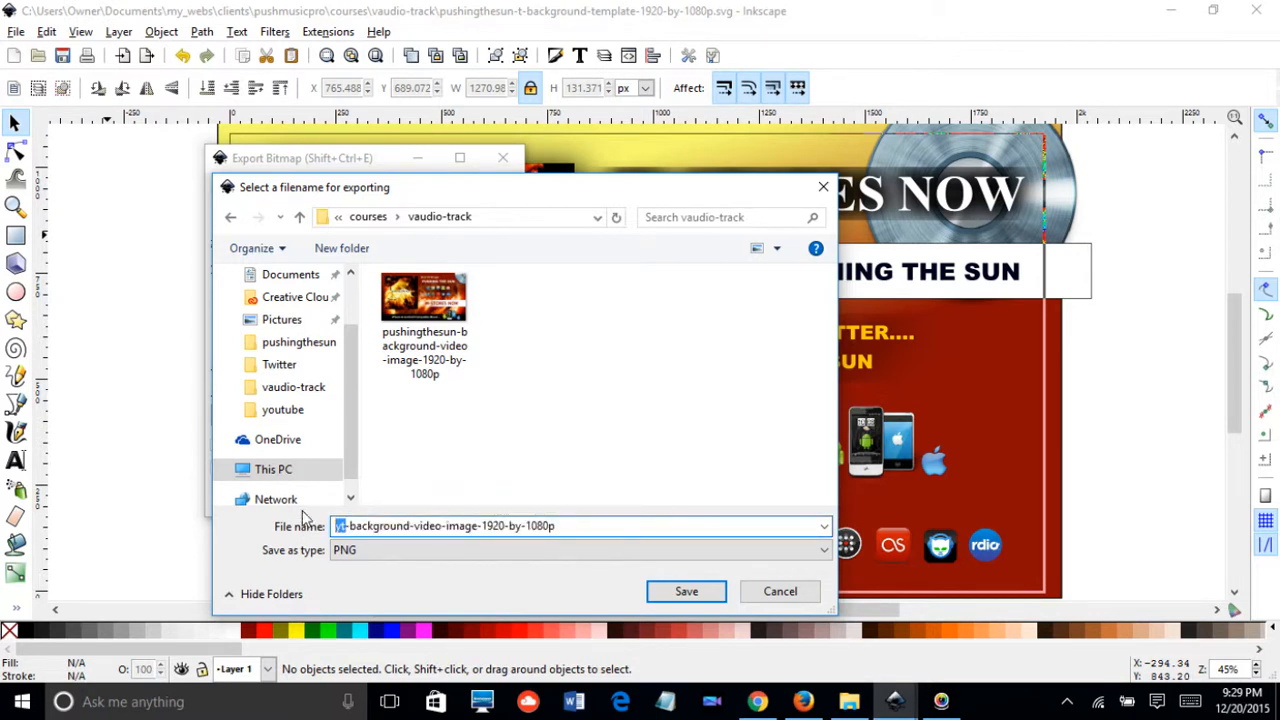
pyautogui.write('pushing')
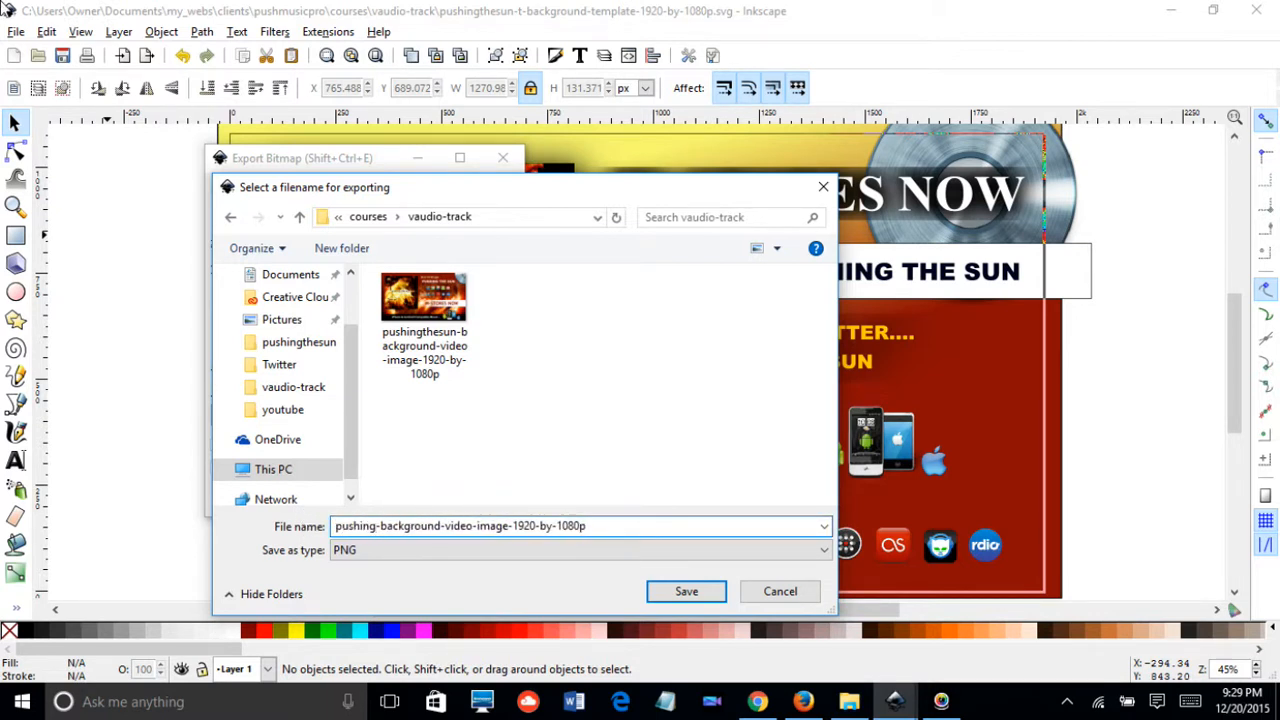
pyautogui.write('-')
pyautogui.write('the')
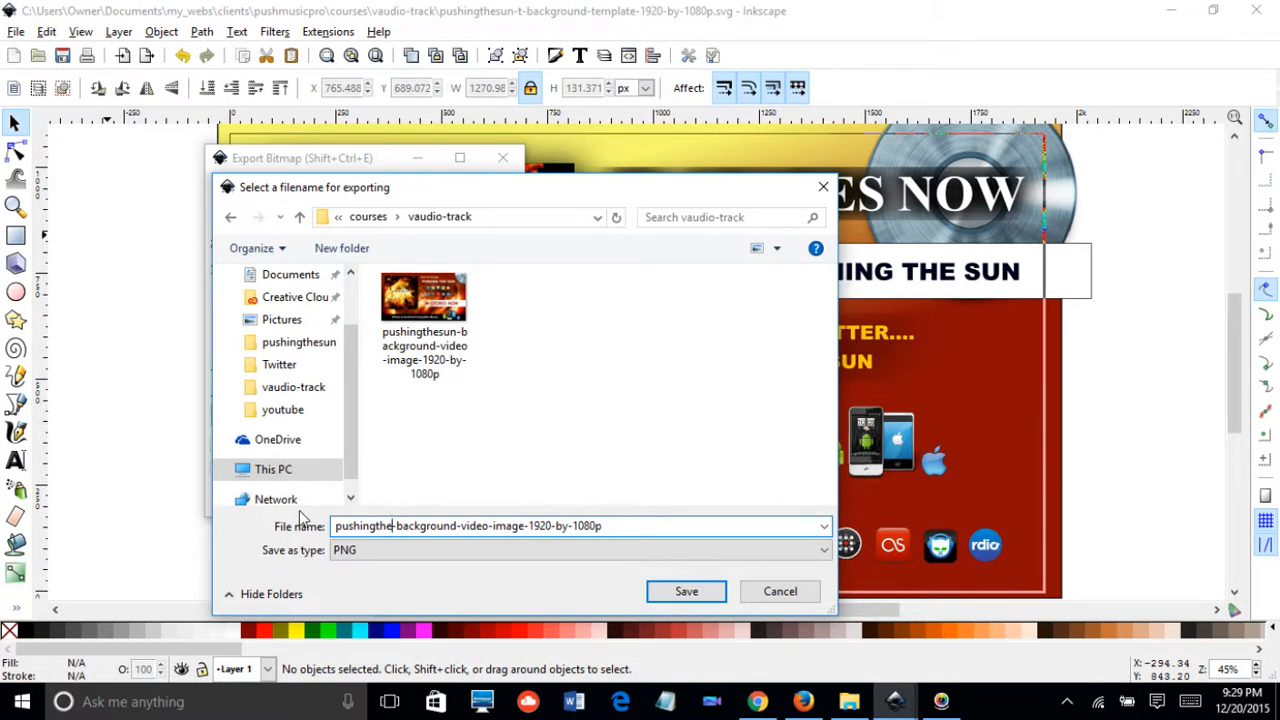
pyautogui.write('sun2')
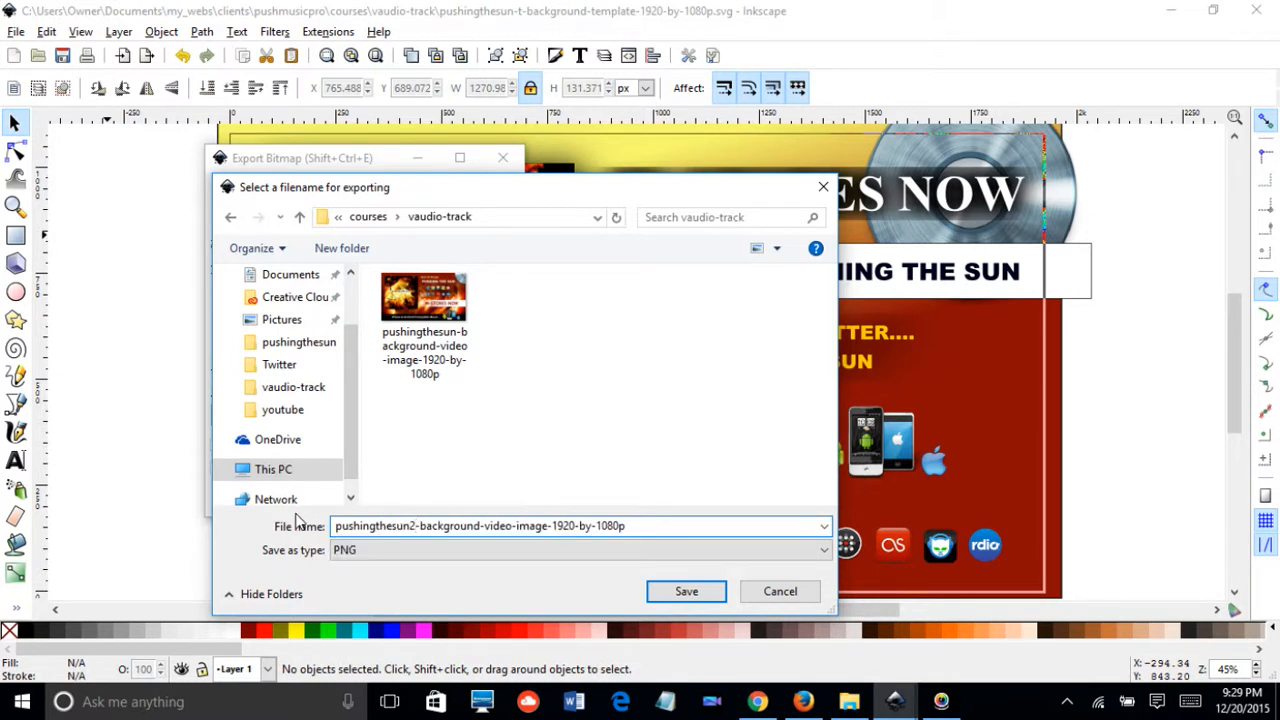
pyautogui.click(687, 592)
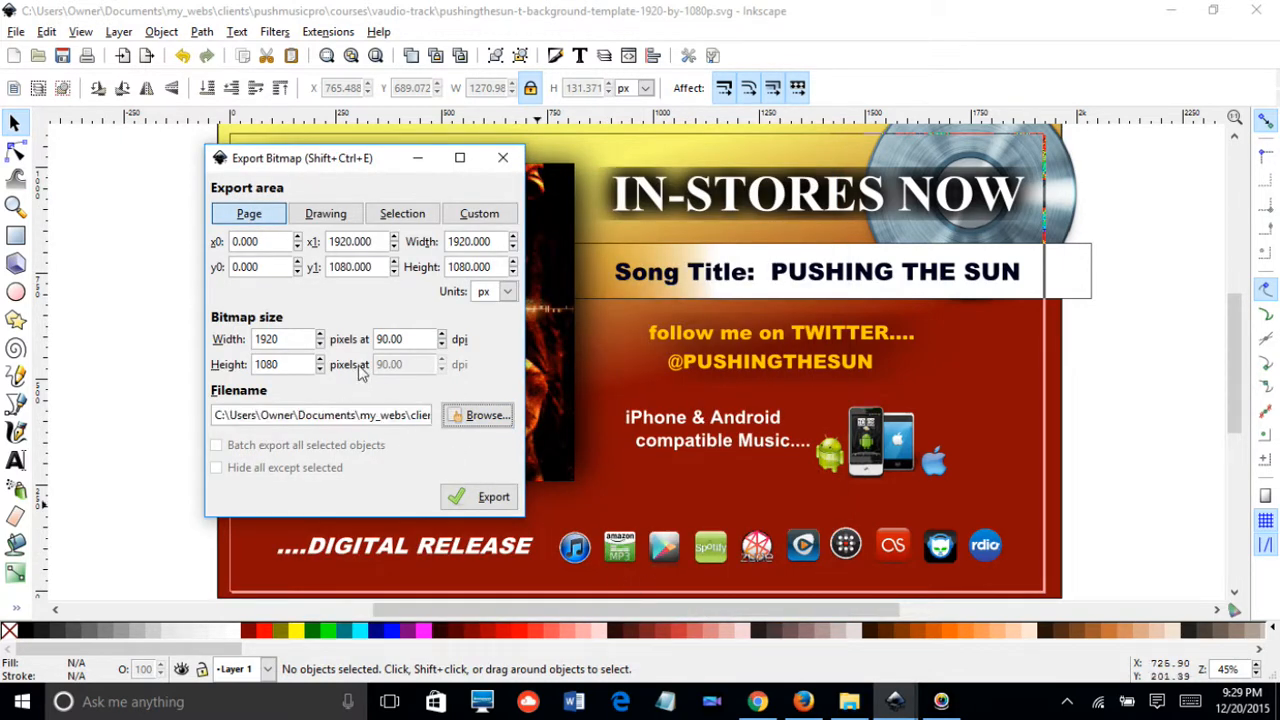
# Export the bitmap with the page as the export area, at 1920 by 1080 pixels.
pyautogui.click(242, 216)
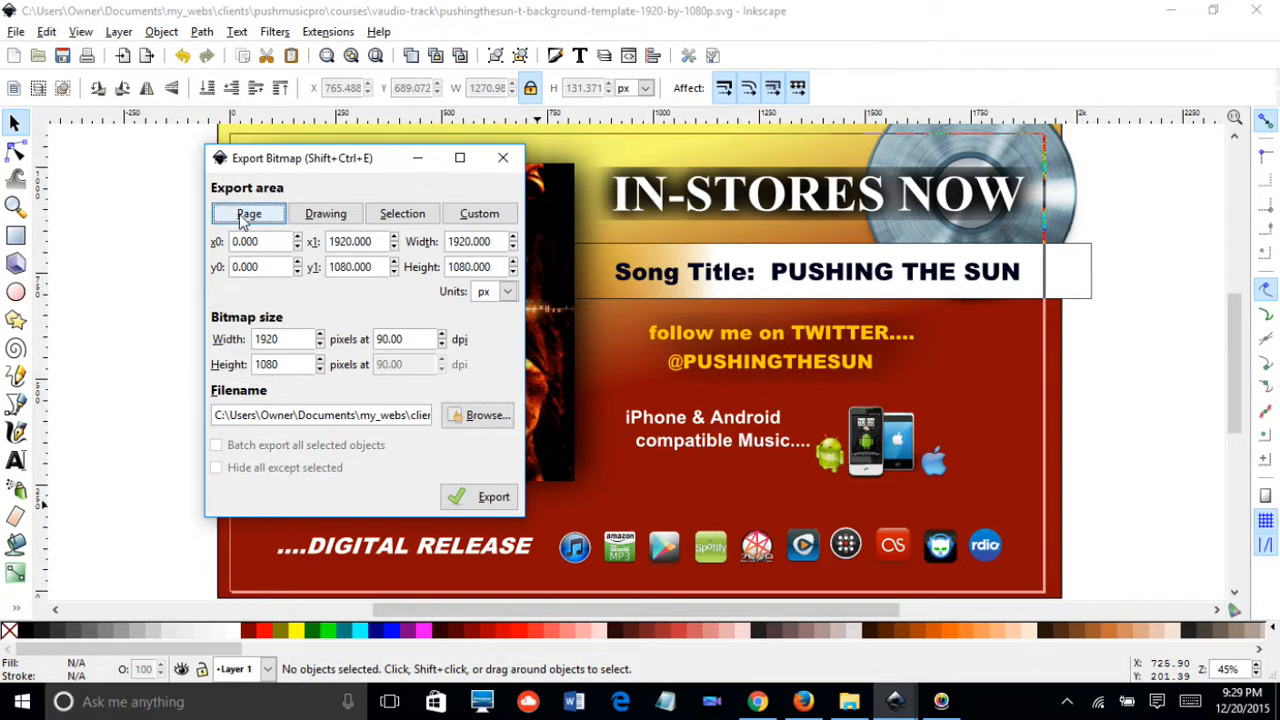
pyautogui.click(325, 214)
pyautogui.click(252, 215)
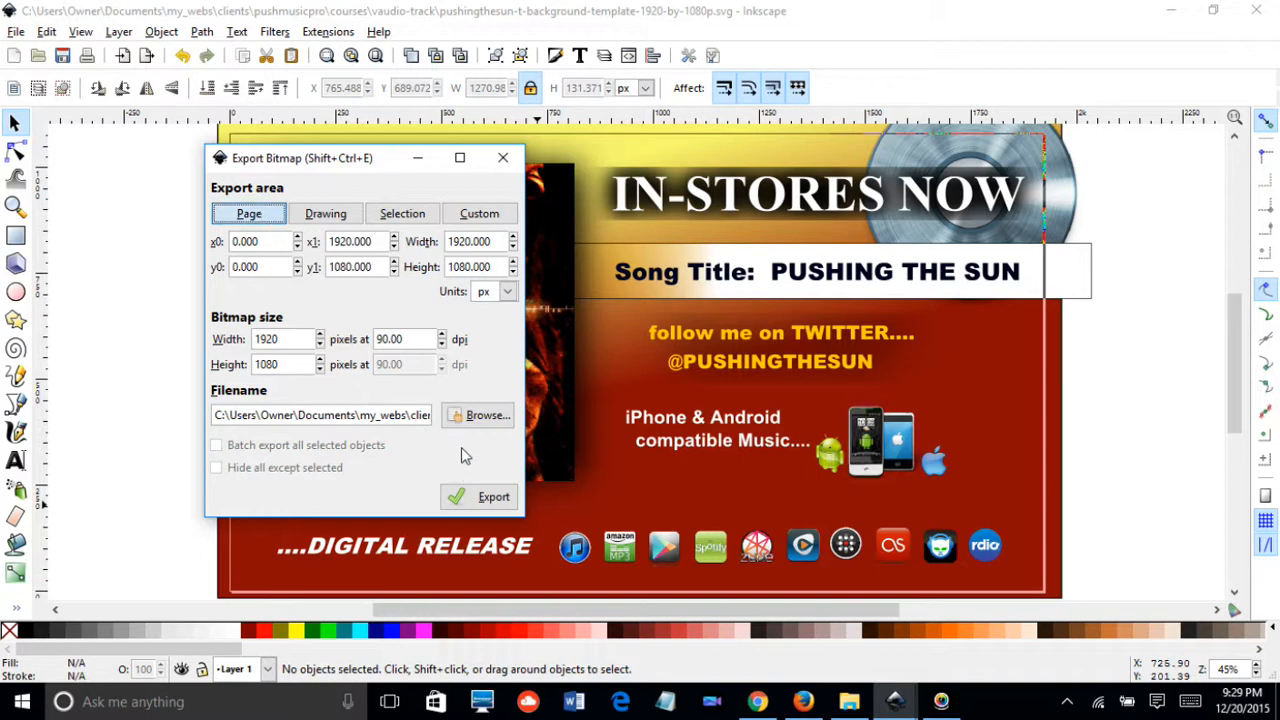
pyautogui.click(478, 497)
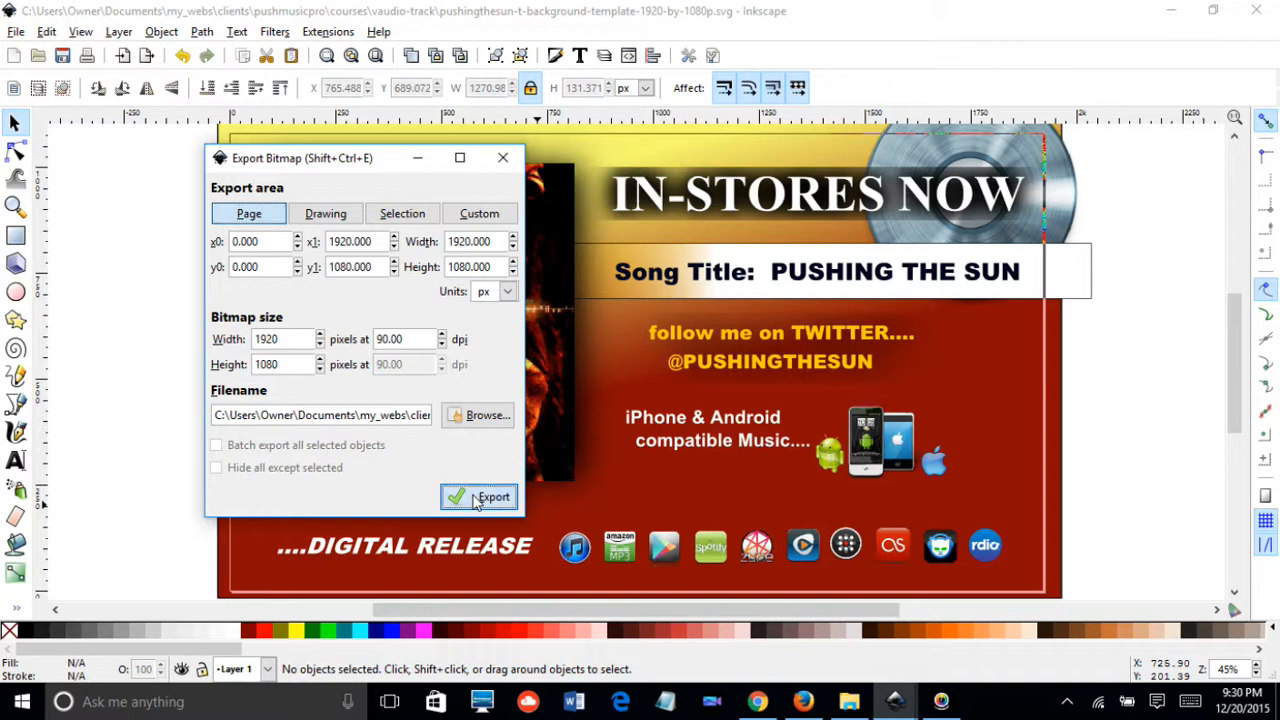
pyautogui.moveTo(411, 422); pyautogui.dragTo(468, 431)
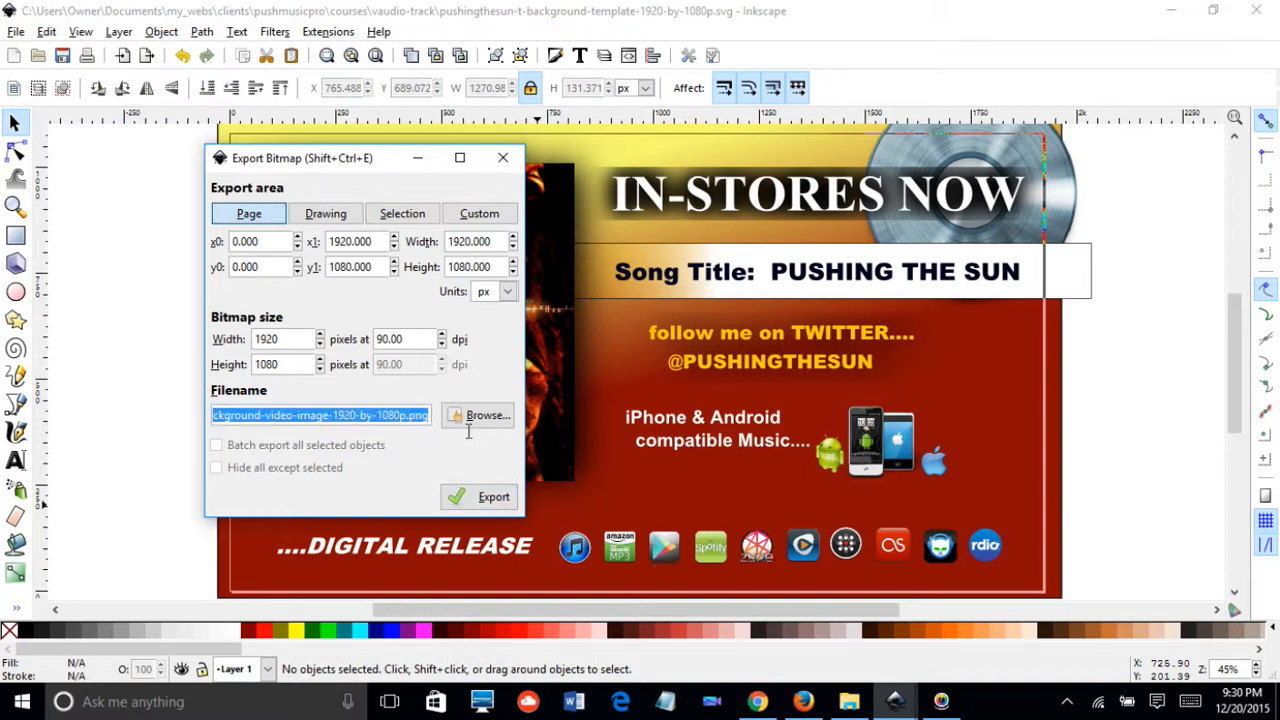
pyautogui.click(409, 415)
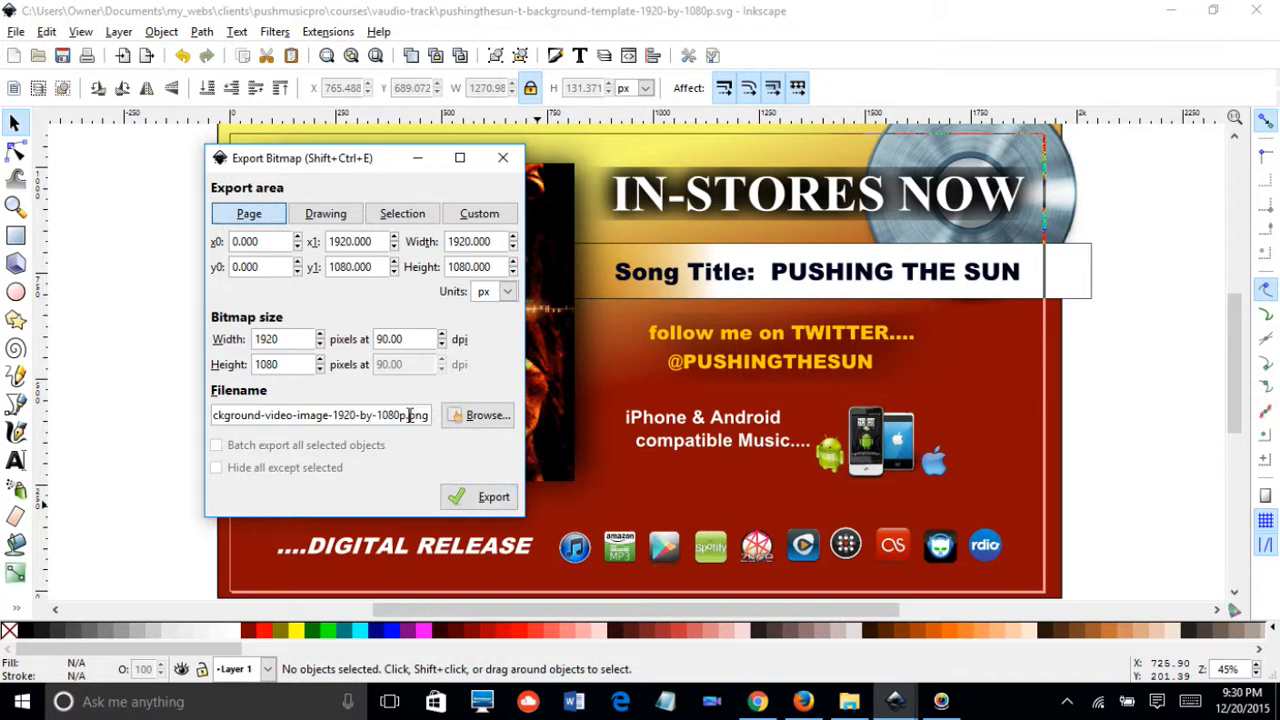
pyautogui.click(477, 499)
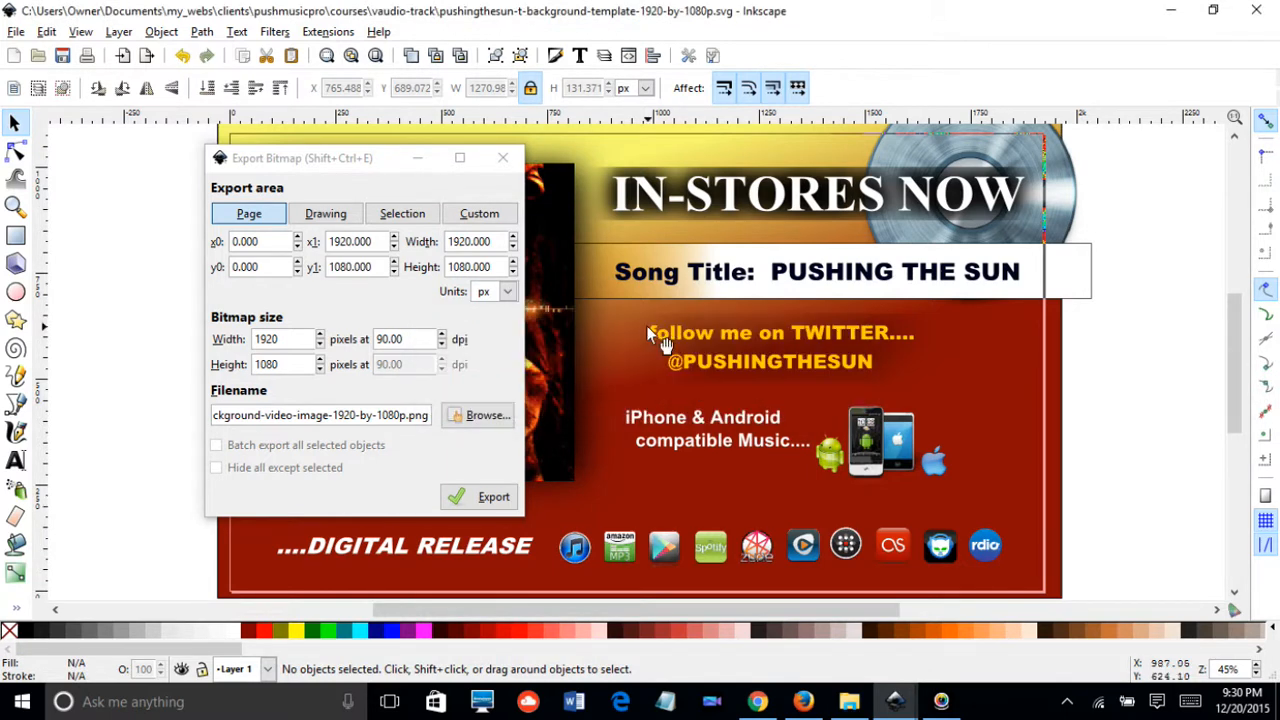
# Switch to File Explorer and open the folder Documents > my_webs > clients > pushmusicpro > courses > vaudio-track to locate the exported image.
pyautogui.click(845, 702)
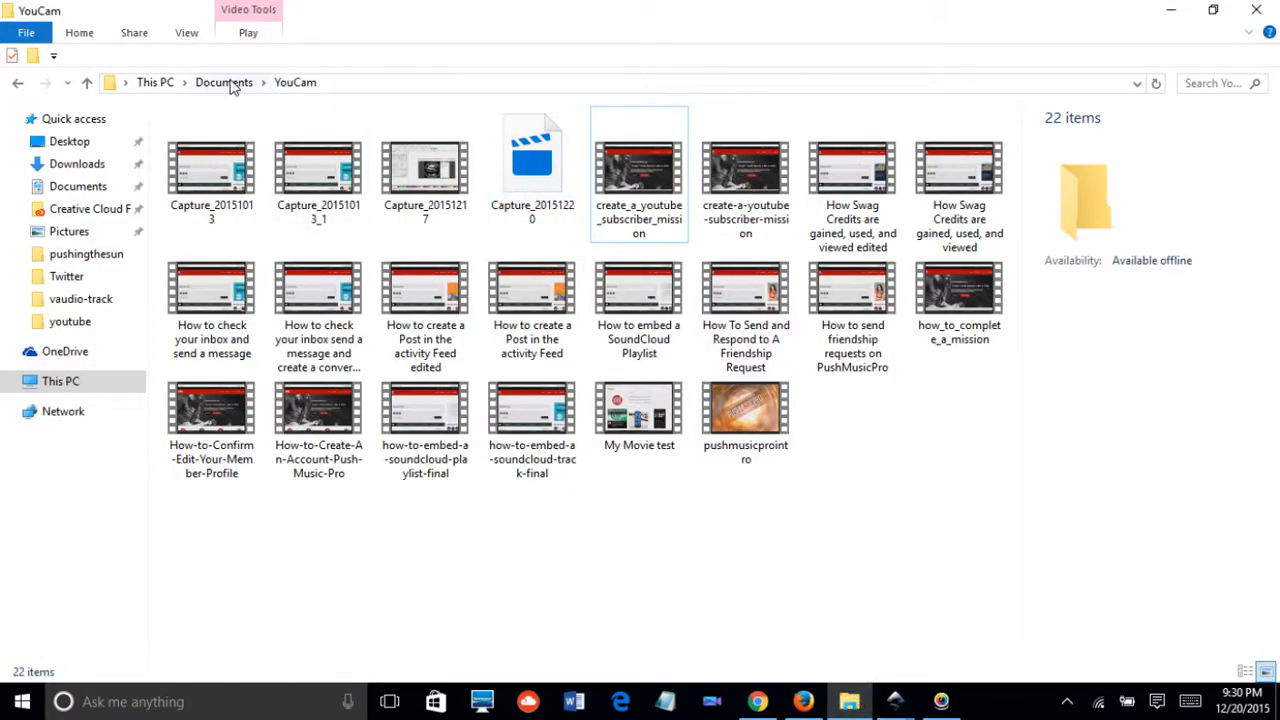
pyautogui.click(234, 83)
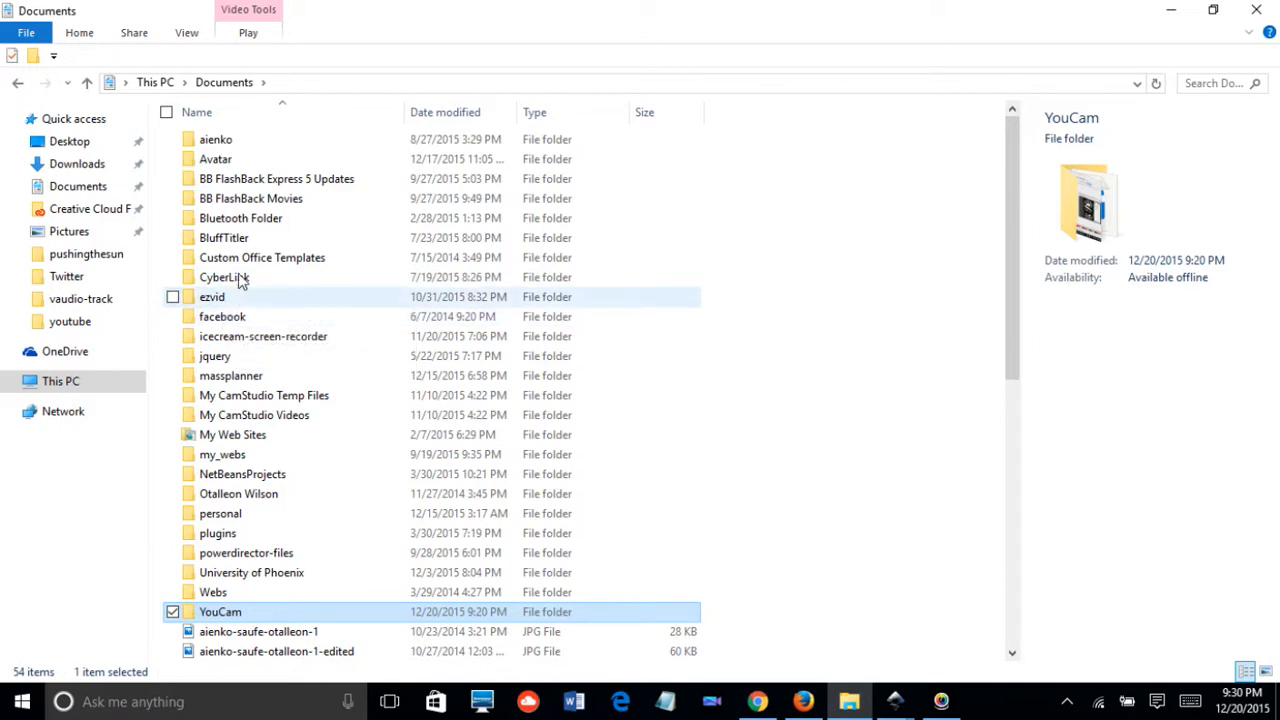
pyautogui.doubleClick(238, 456)
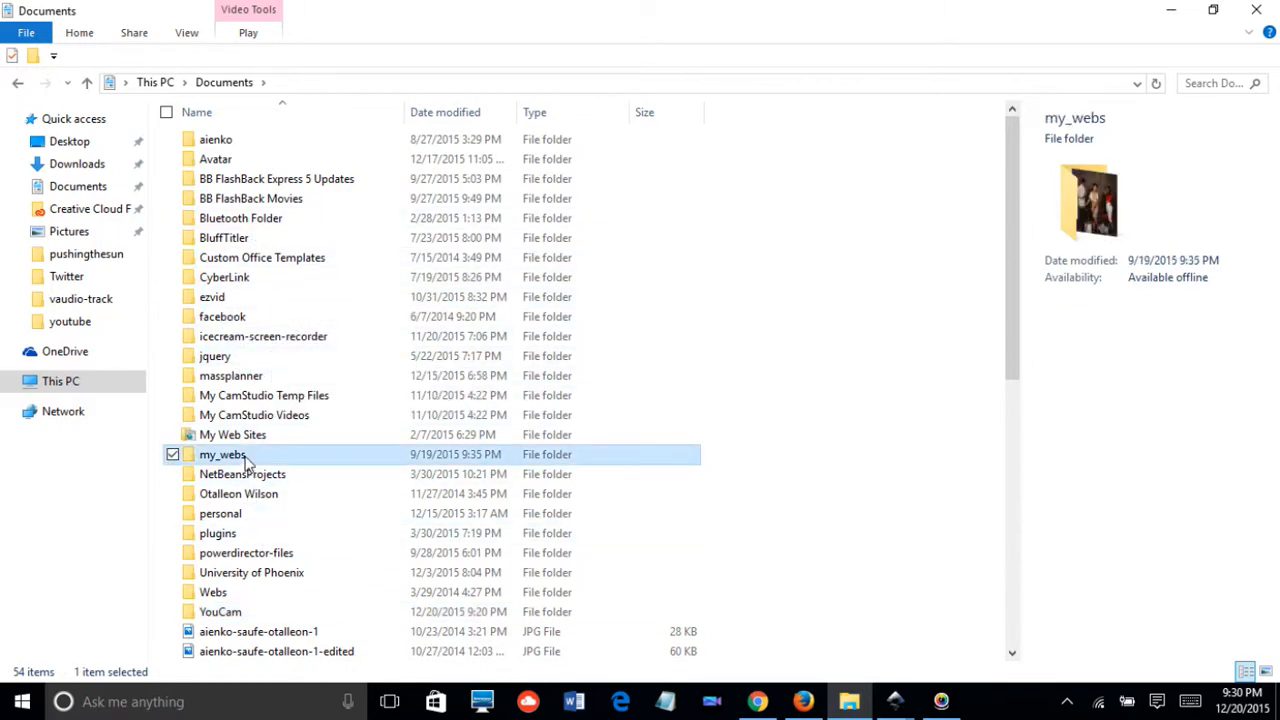
pyautogui.doubleClick(241, 199)
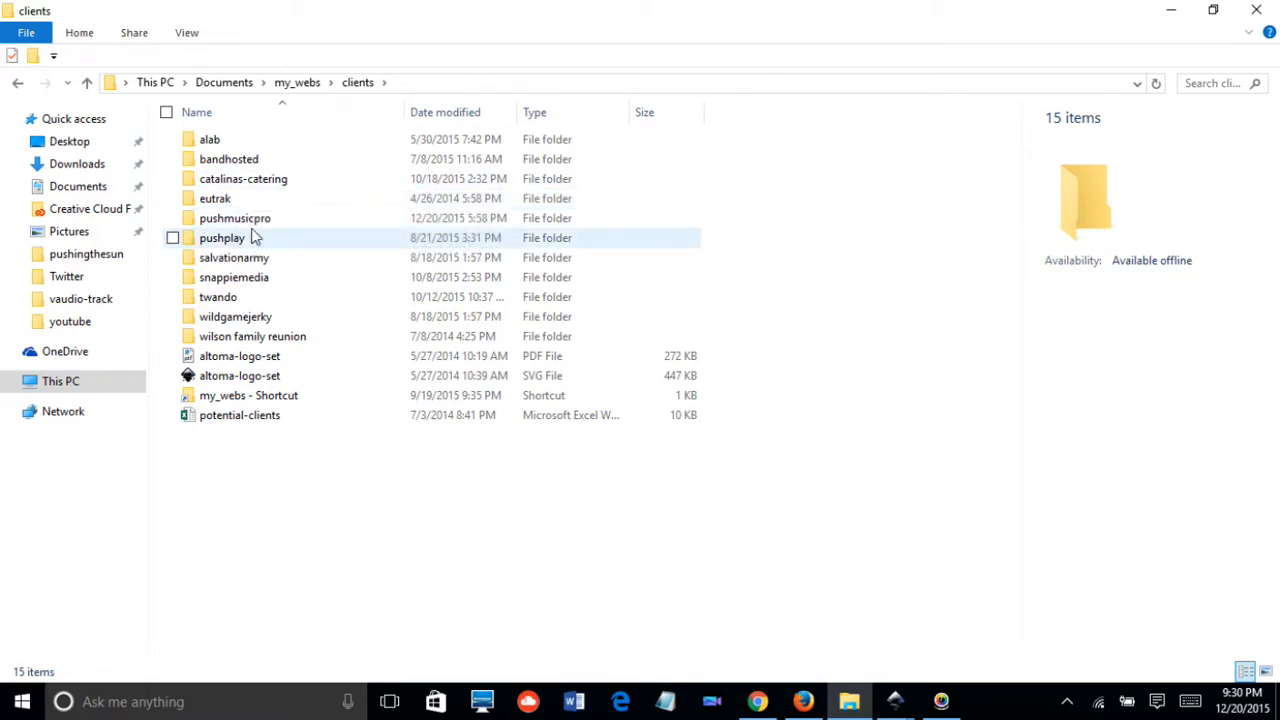
pyautogui.doubleClick(257, 223)
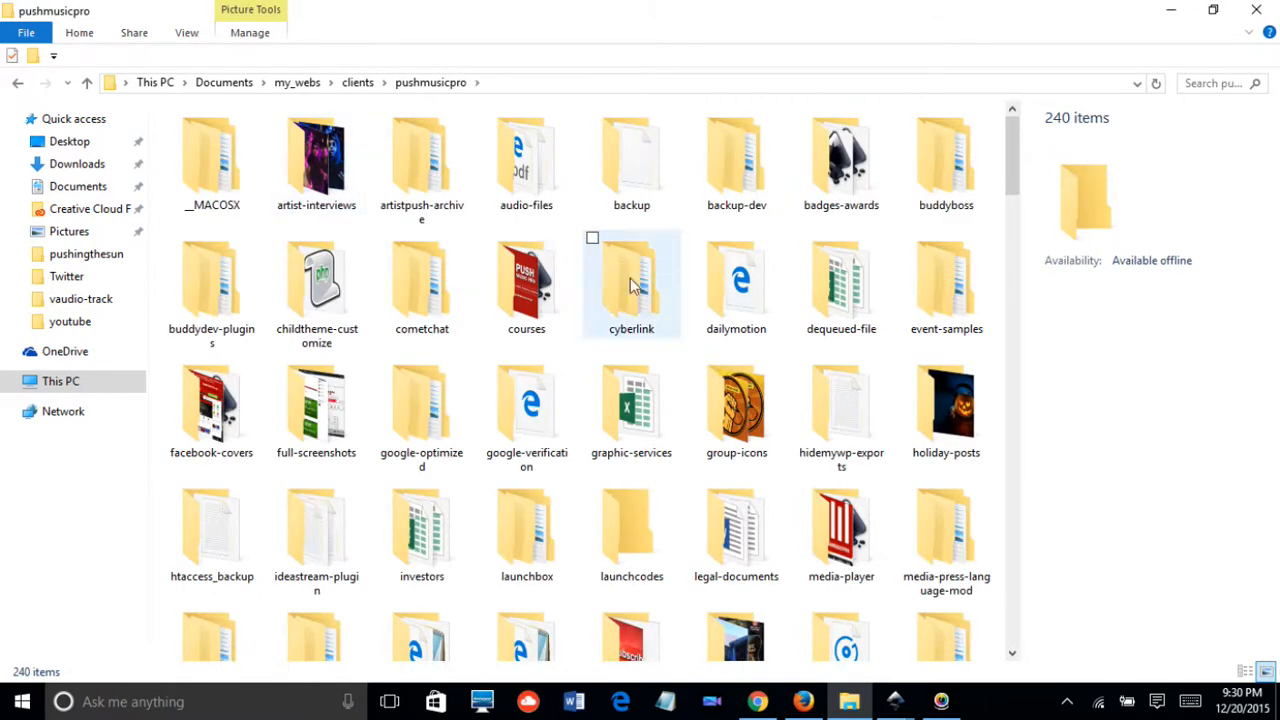
pyautogui.doubleClick(527, 285)
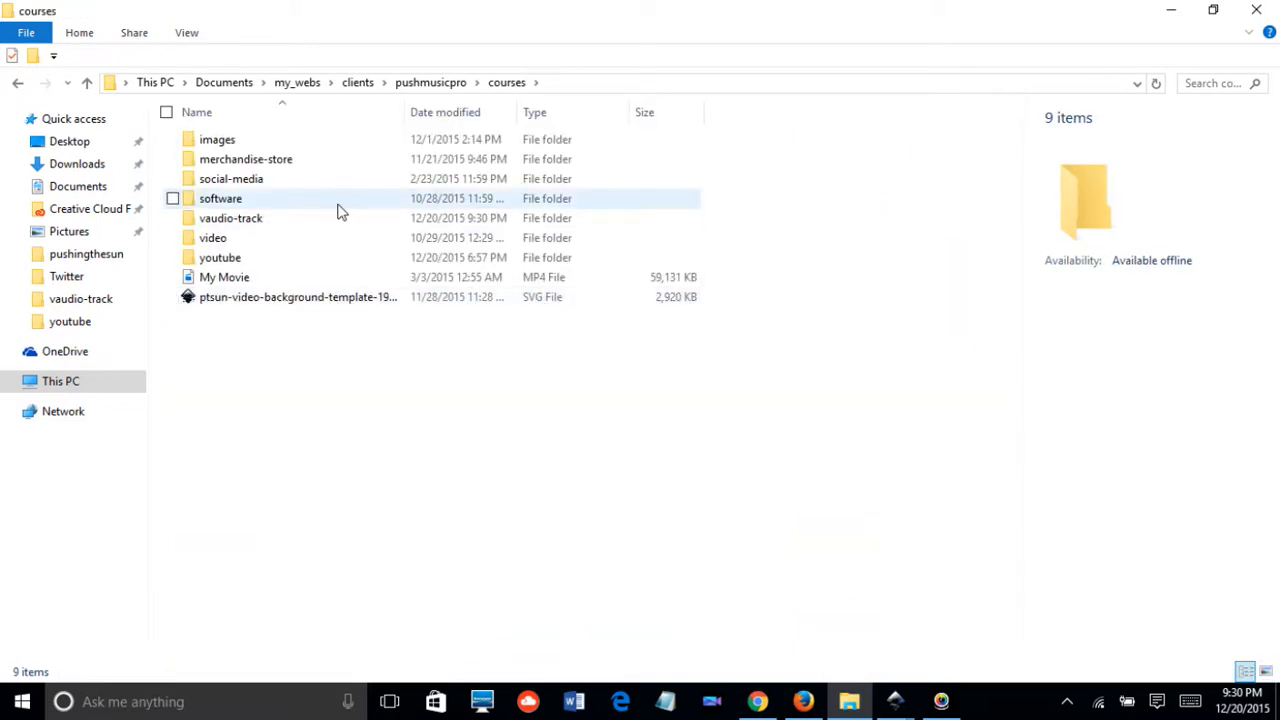
pyautogui.doubleClick(268, 220)
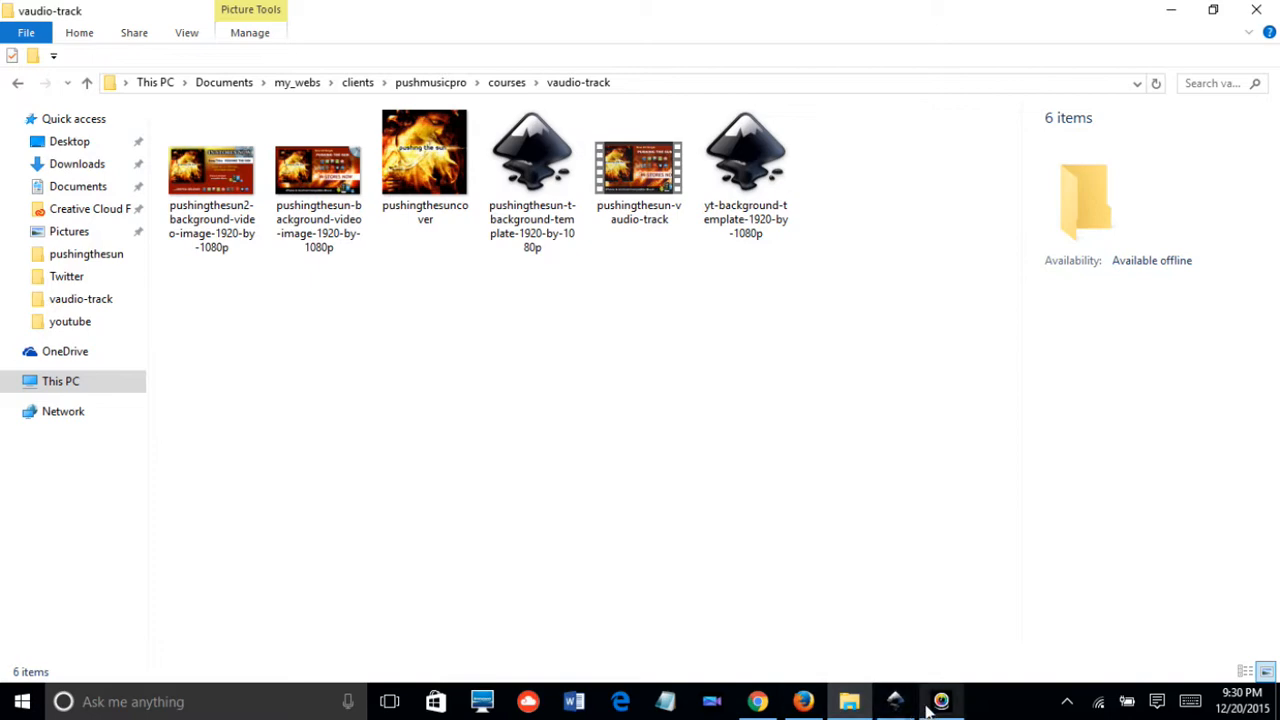
# Return to the "pushingthesun-t-background-template-1920-by-1080p" document in Inkscape and close the bitmap export dialog.
pyautogui.moveTo(896, 703)
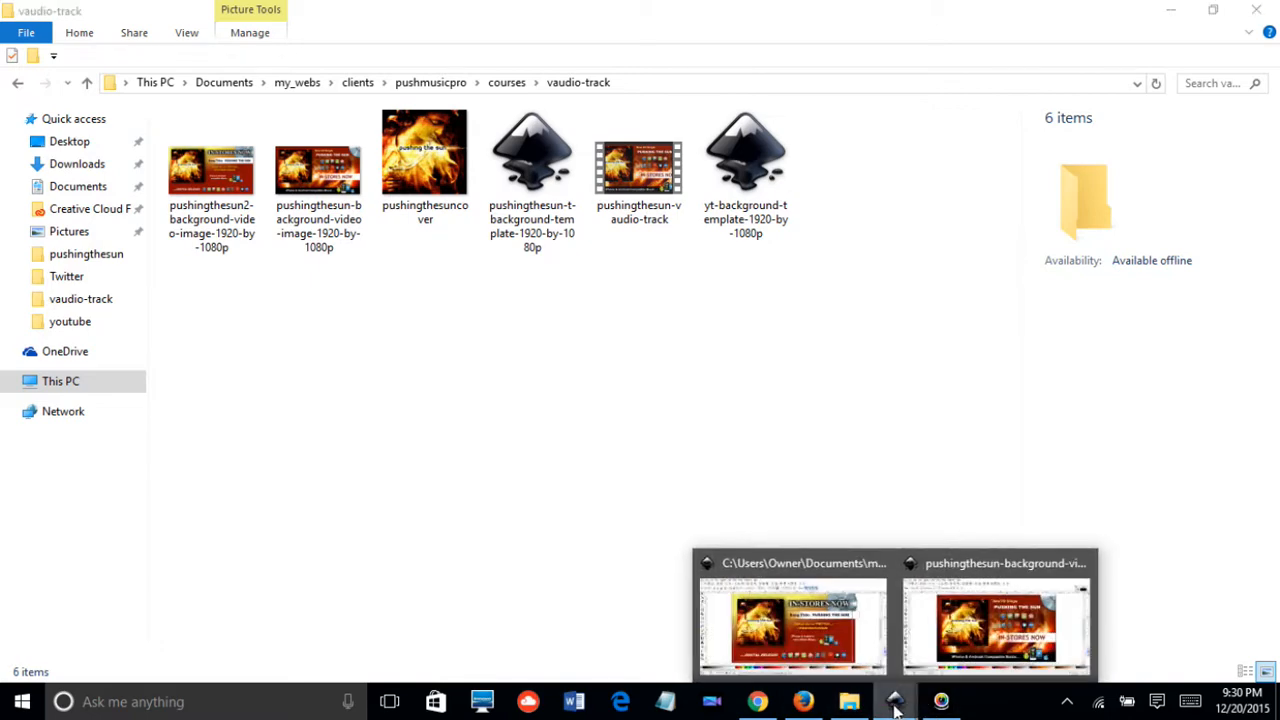
pyautogui.click(864, 662)
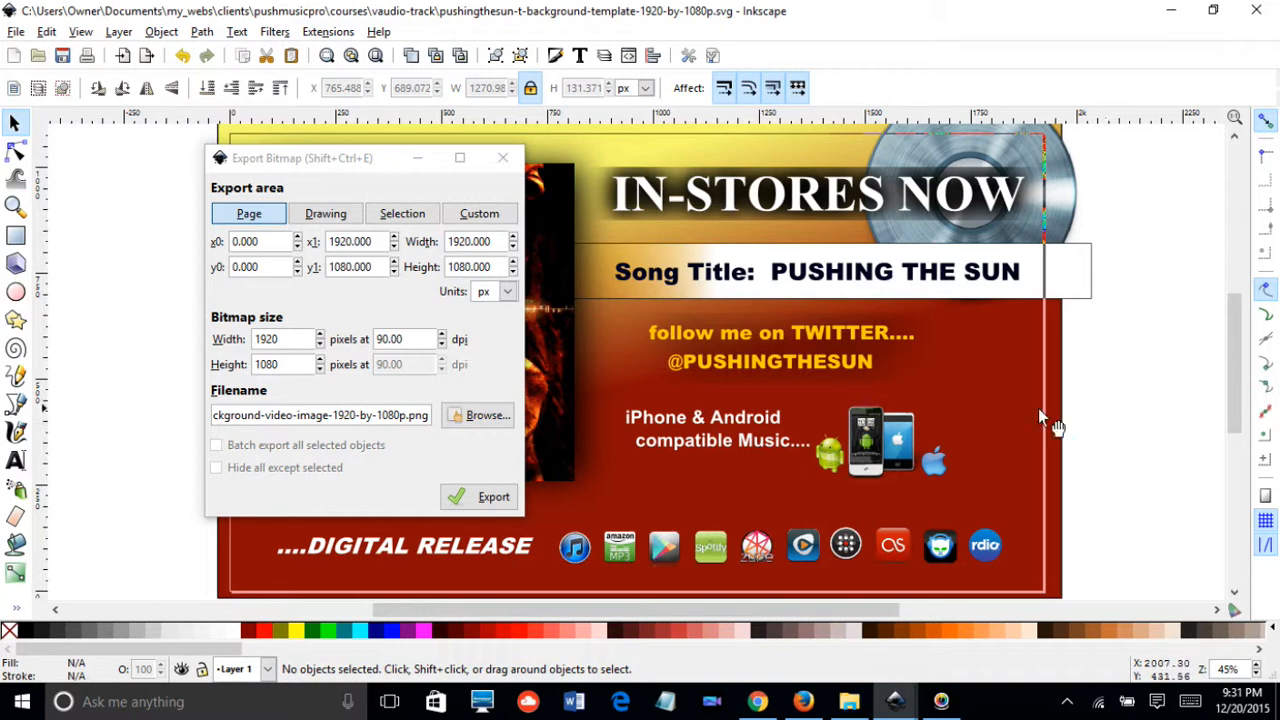
pyautogui.click(505, 160)
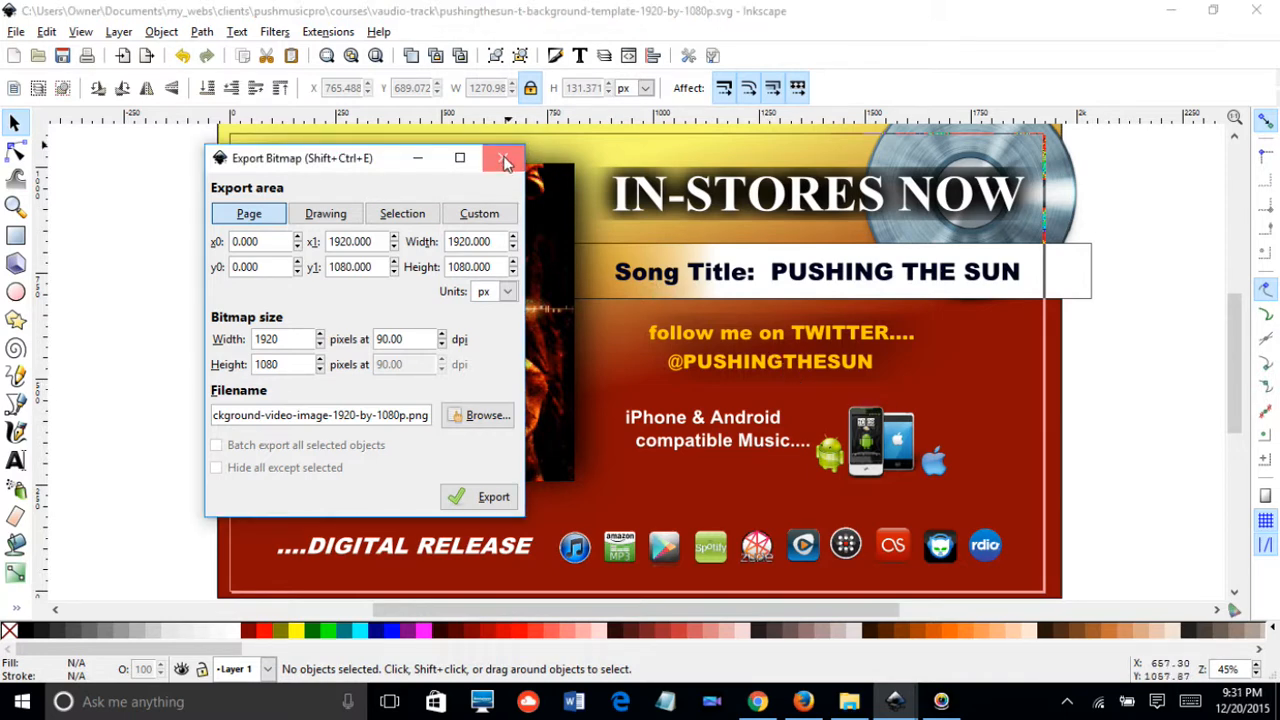
pyautogui.click(505, 160)
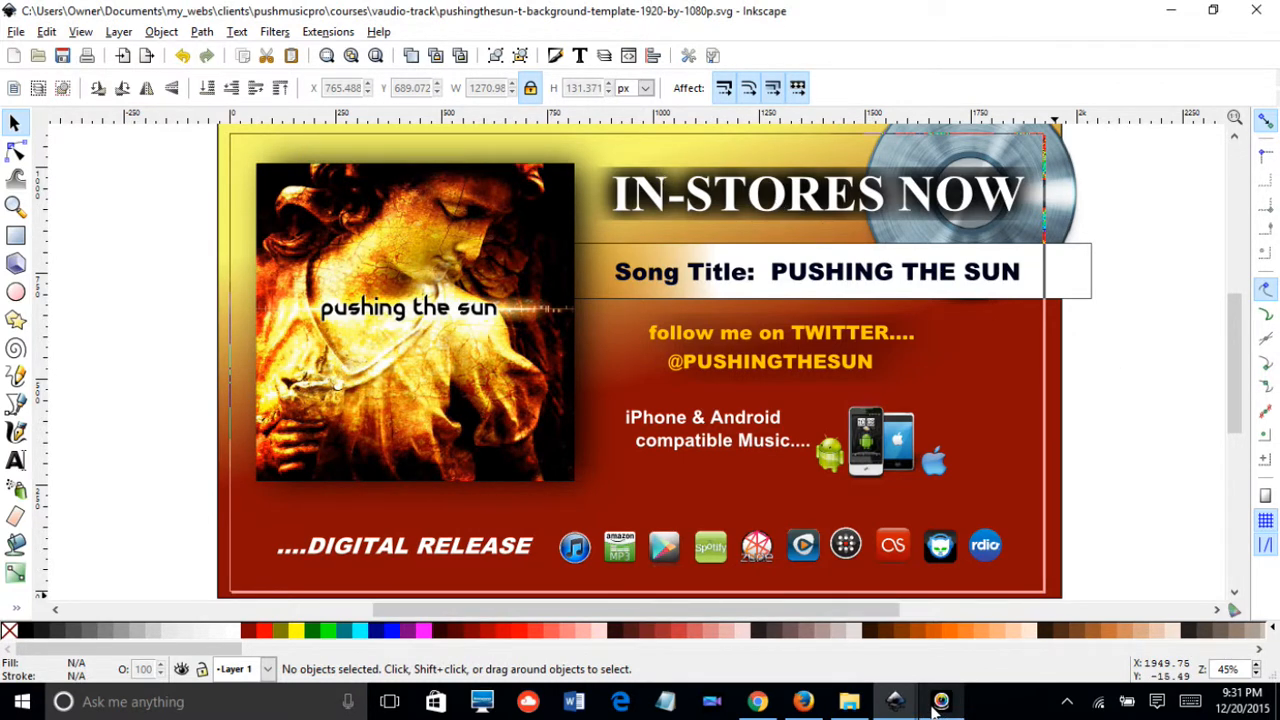
# Bring up the other open Inkscape document, "pushingthesun-background-video-image-1920-by-1080p.png", to view the original background design.
pyautogui.moveTo(938, 708)
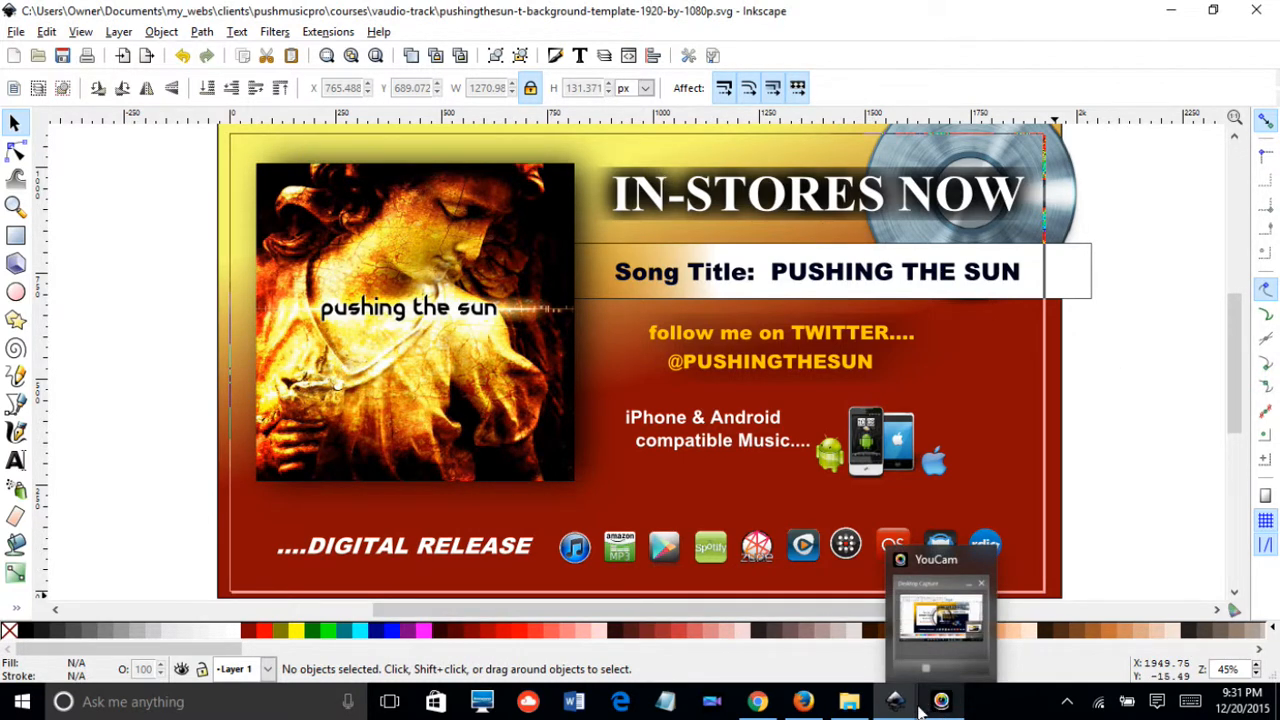
pyautogui.moveTo(895, 700)
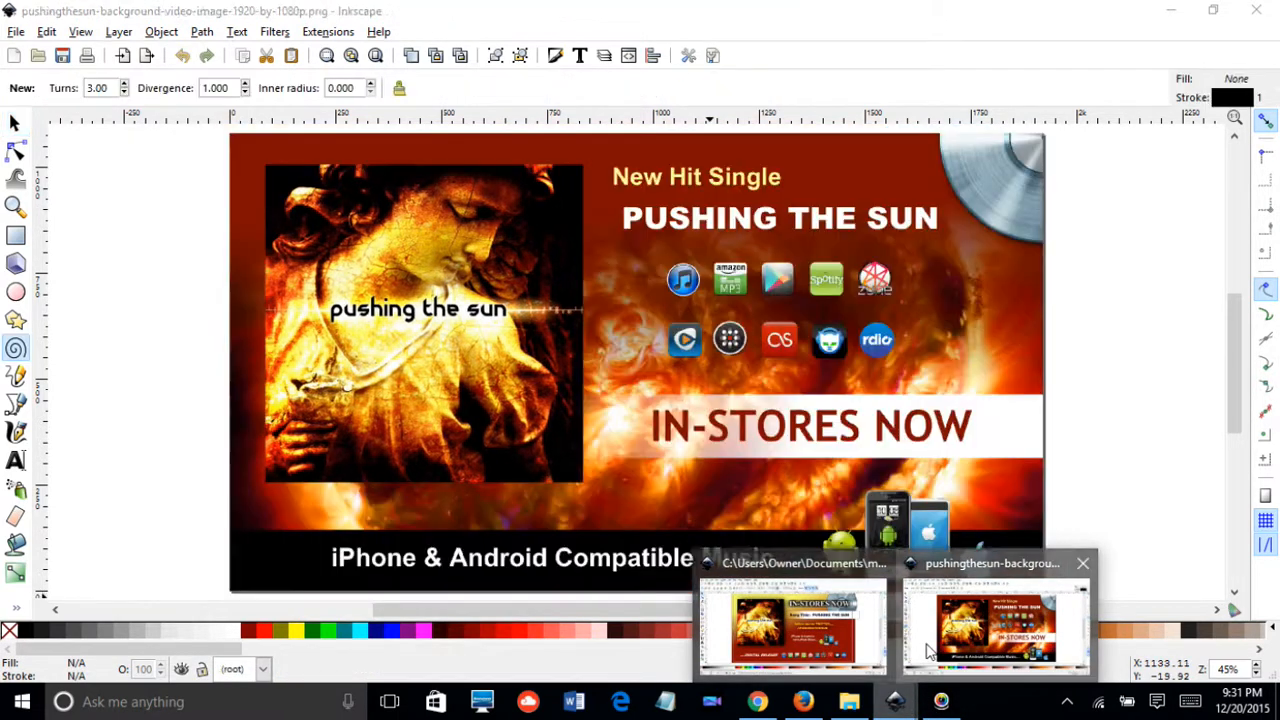
pyautogui.click(928, 652)
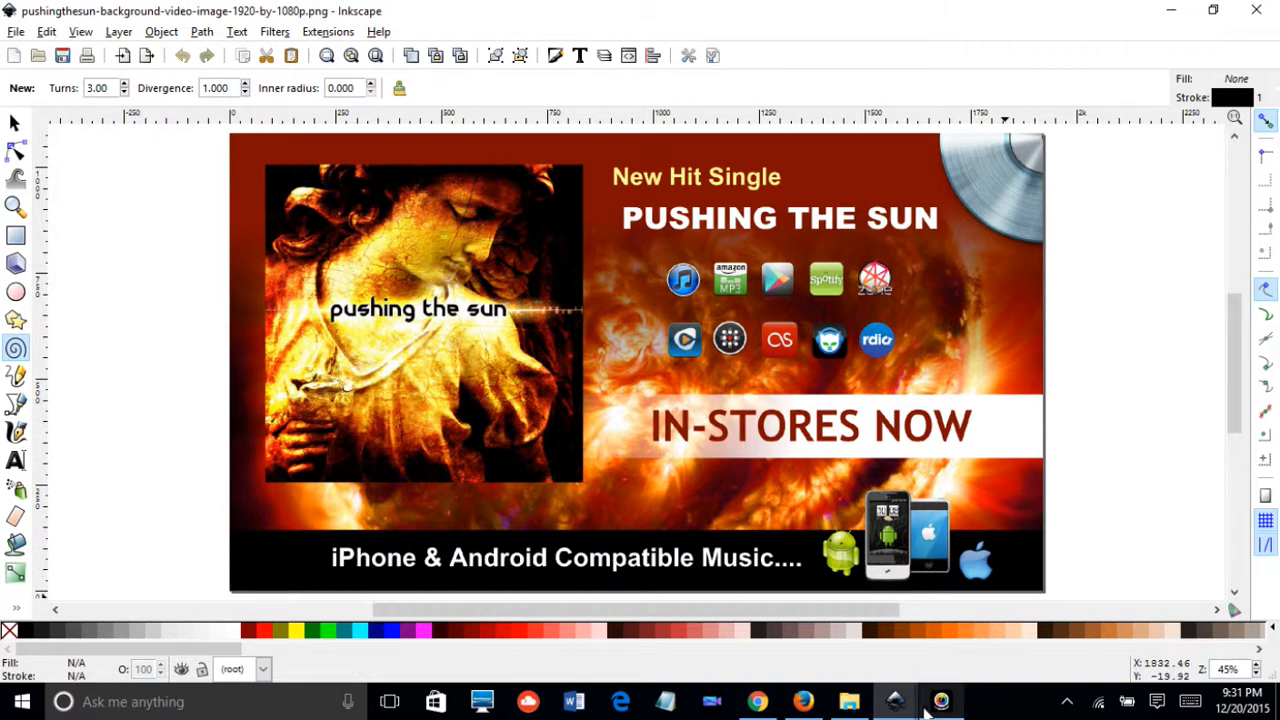
pyautogui.moveTo(918, 710)
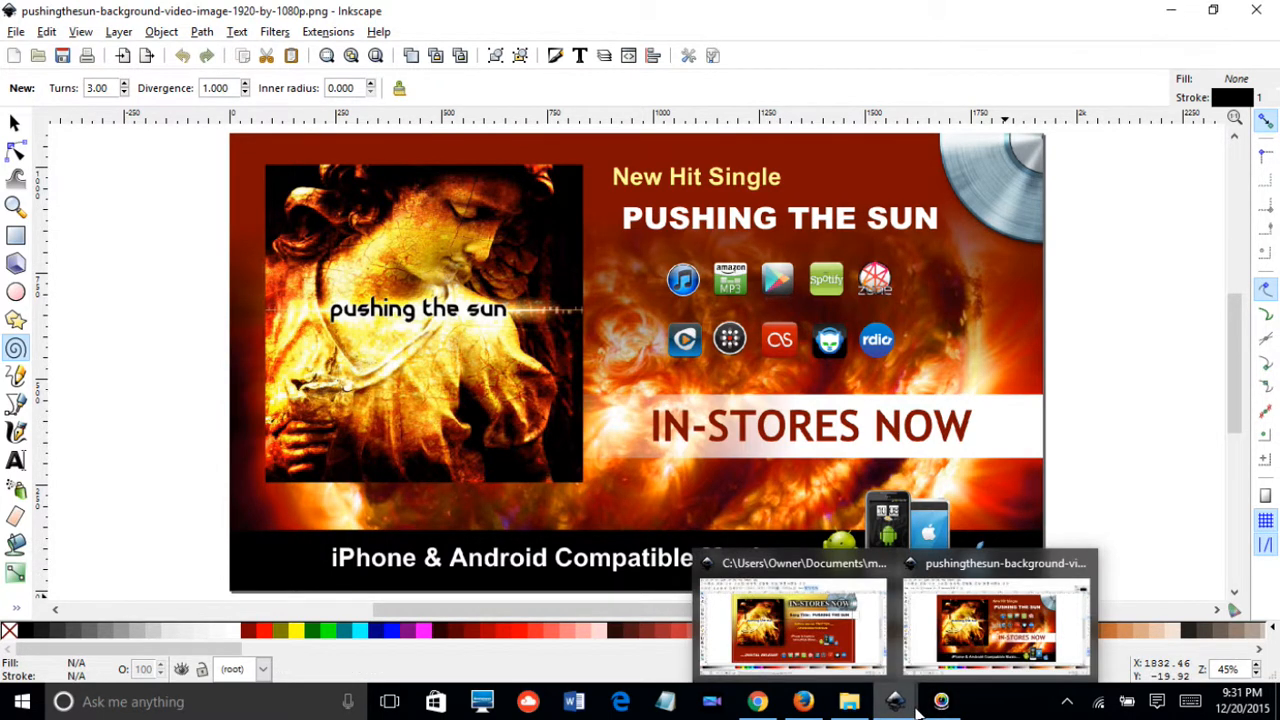